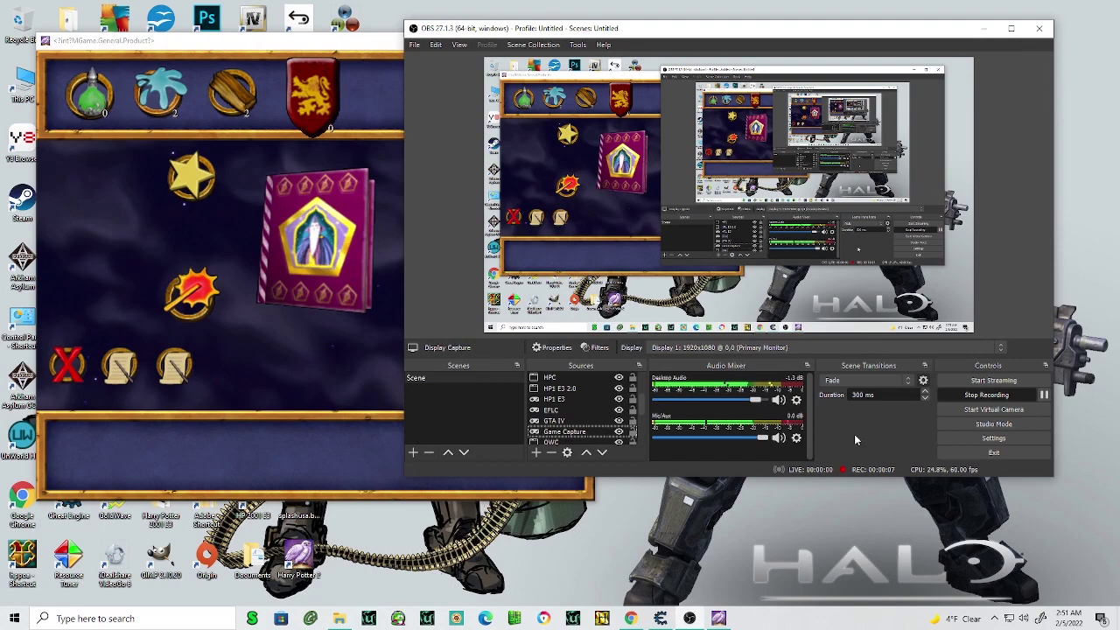
# - Delete the old 9999 address entry from Cheat Engine's list and reset the scan with New Scan
pyautogui.click(333, 449)
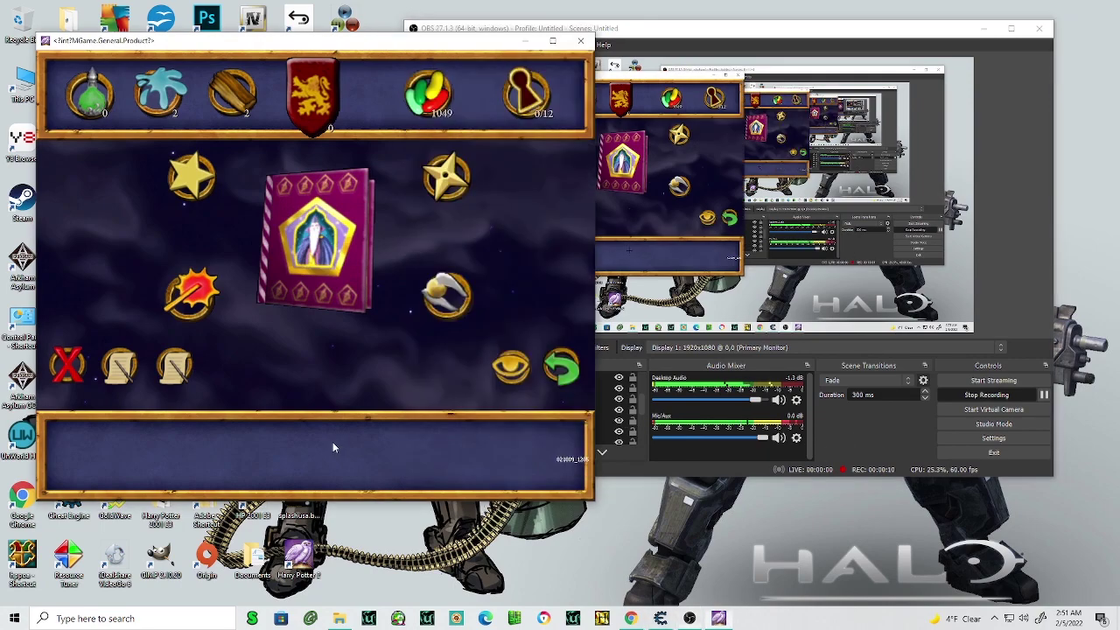
pyautogui.click(660, 618)
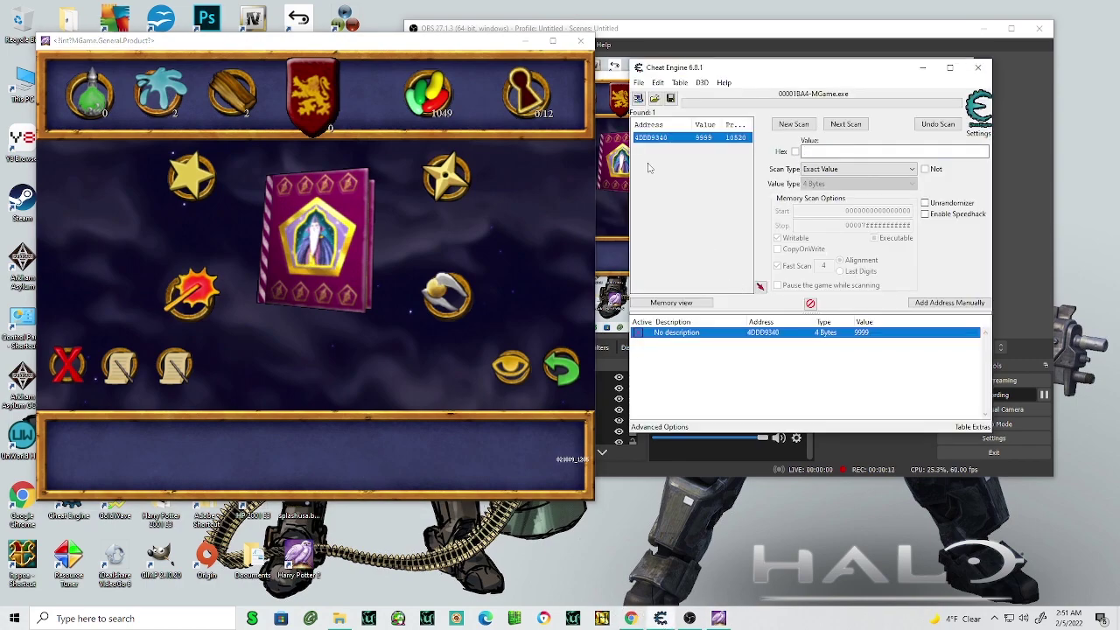
pyautogui.click(640, 338)
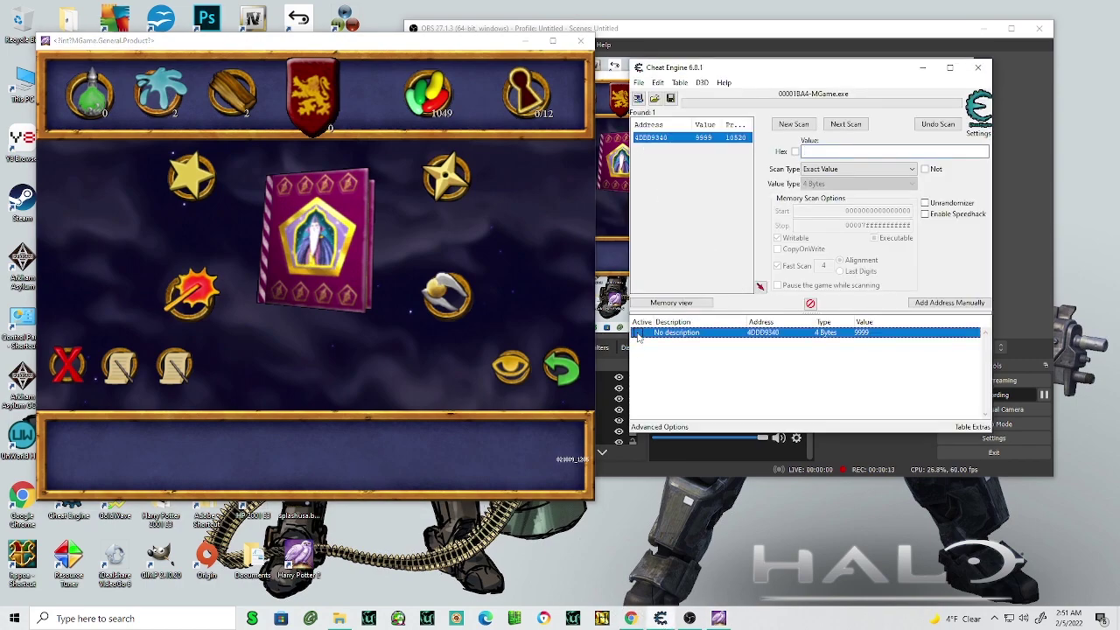
pyautogui.rightClick(670, 338)
pyautogui.click(700, 61)
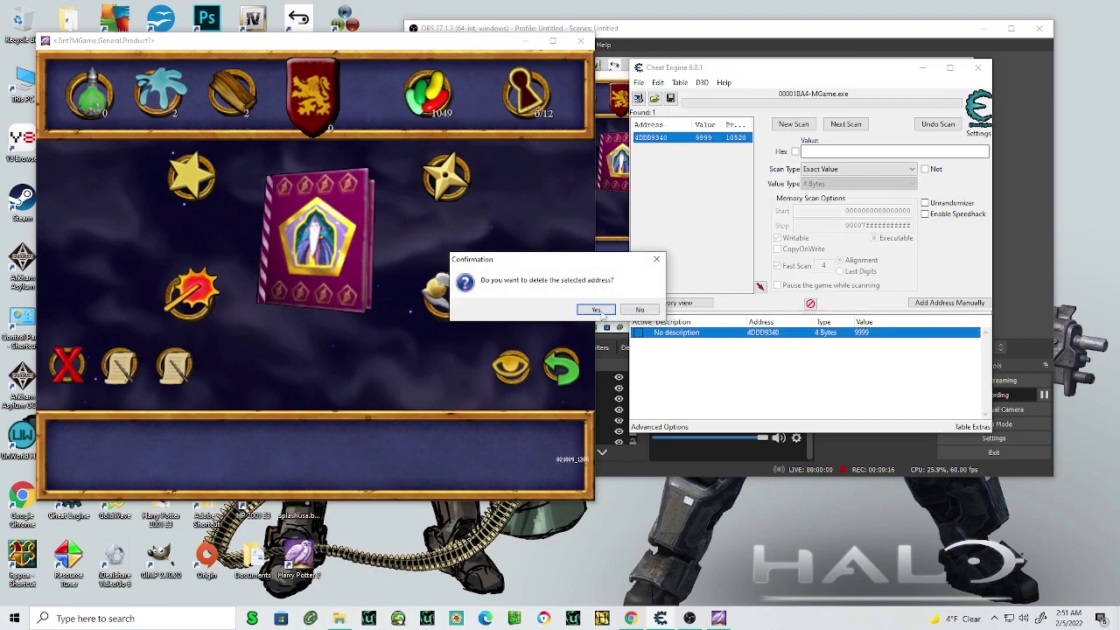
pyautogui.click(598, 310)
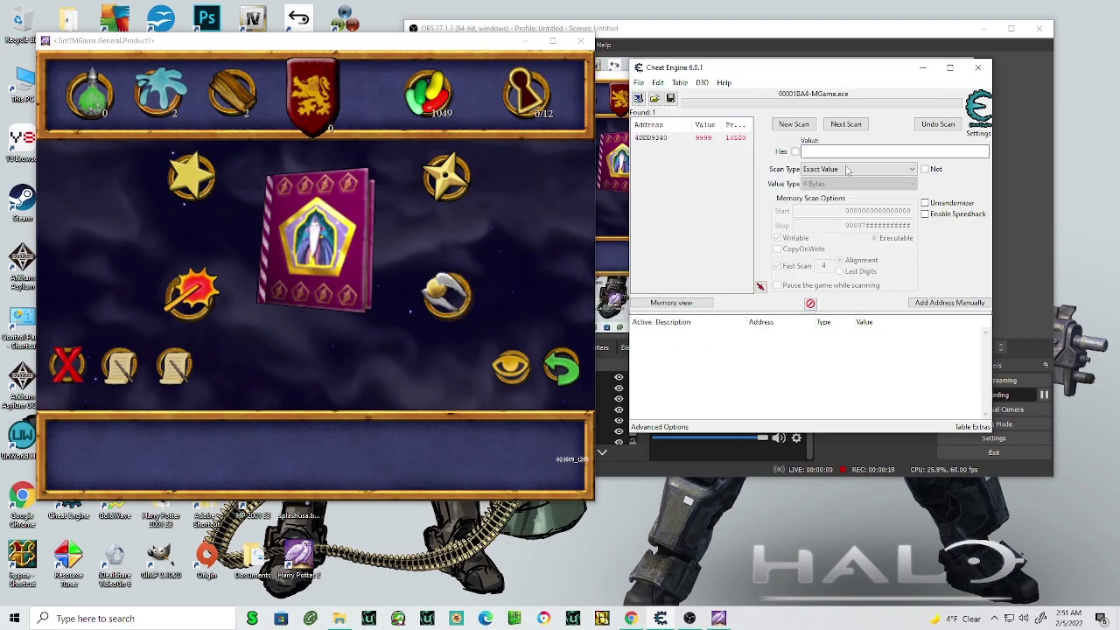
pyautogui.click(794, 123)
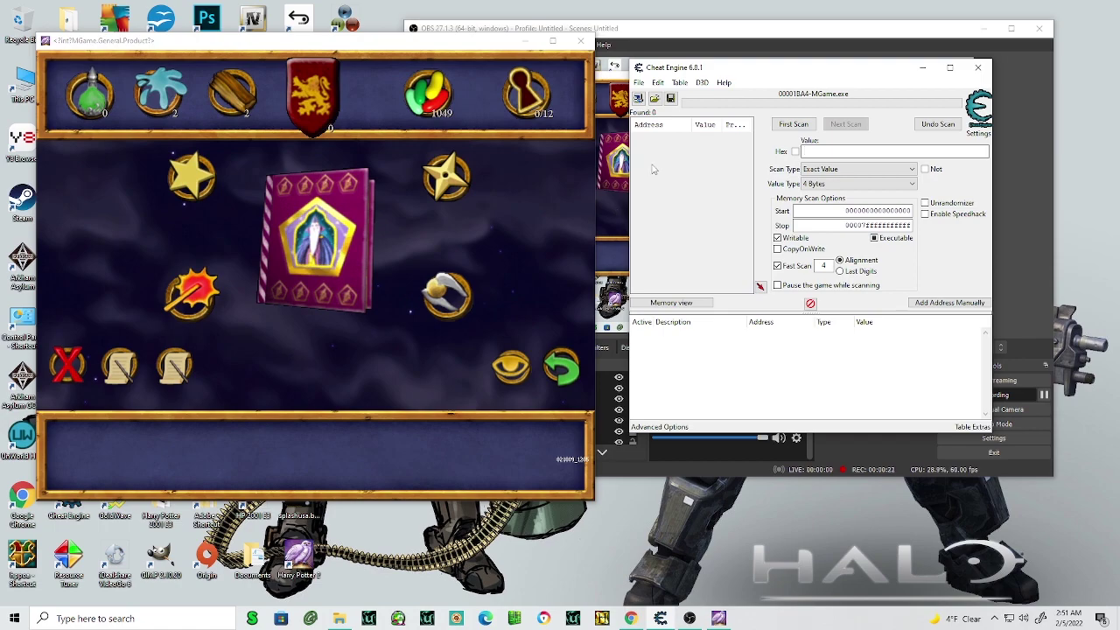
# - Run a first 4-byte exact-value scan for 1049, the current bean count
pyautogui.click(812, 151)
pyautogui.write('10')
pyautogui.write('49')
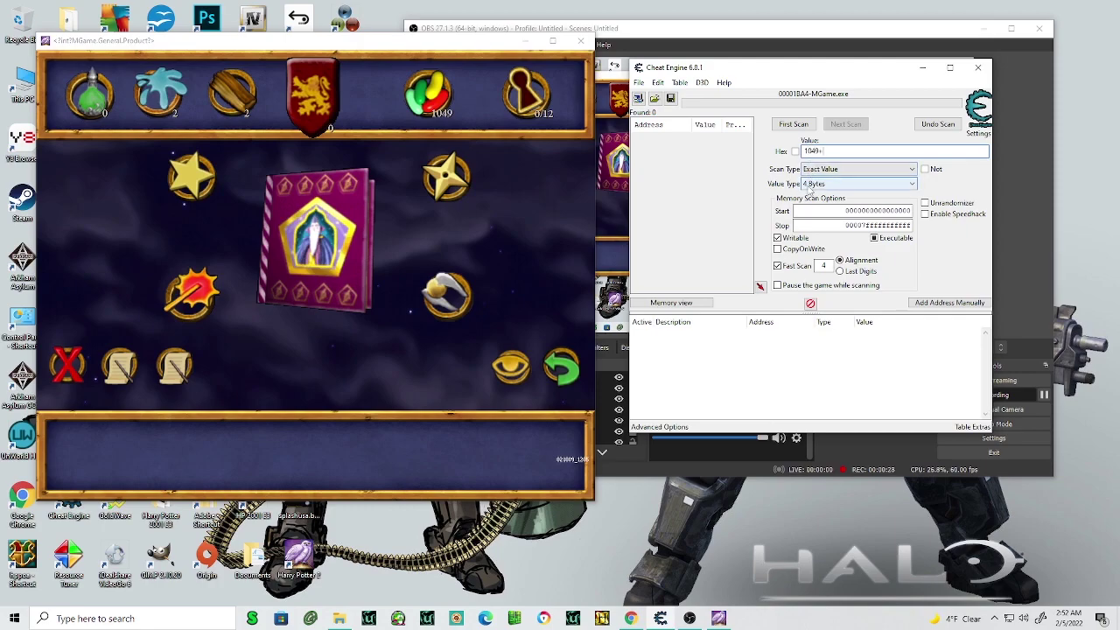
pyautogui.click(830, 152)
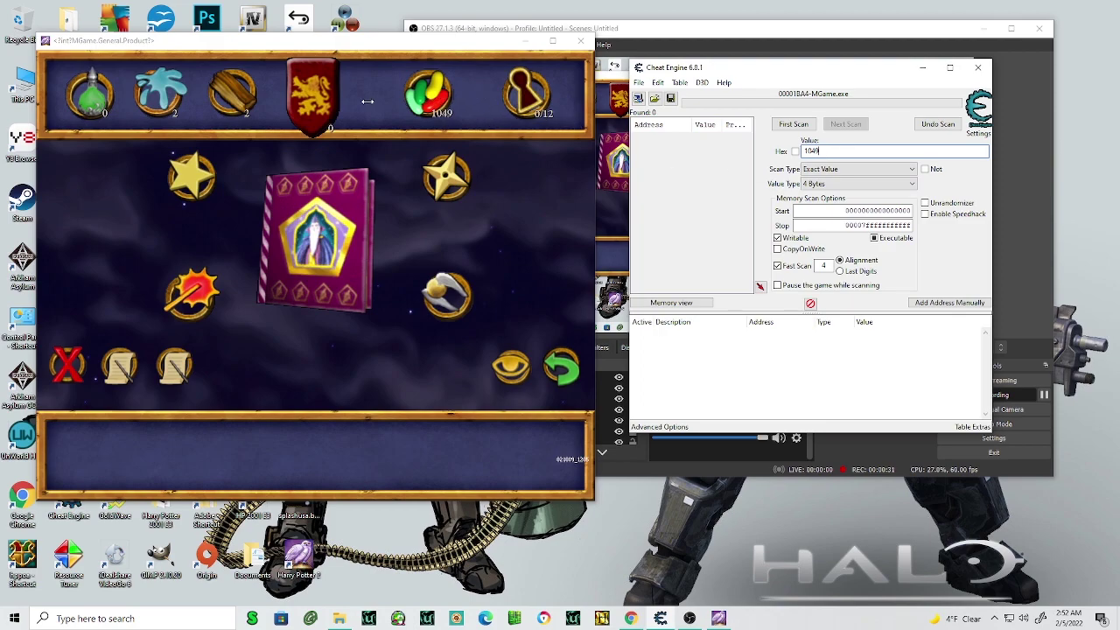
pyautogui.click(413, 55)
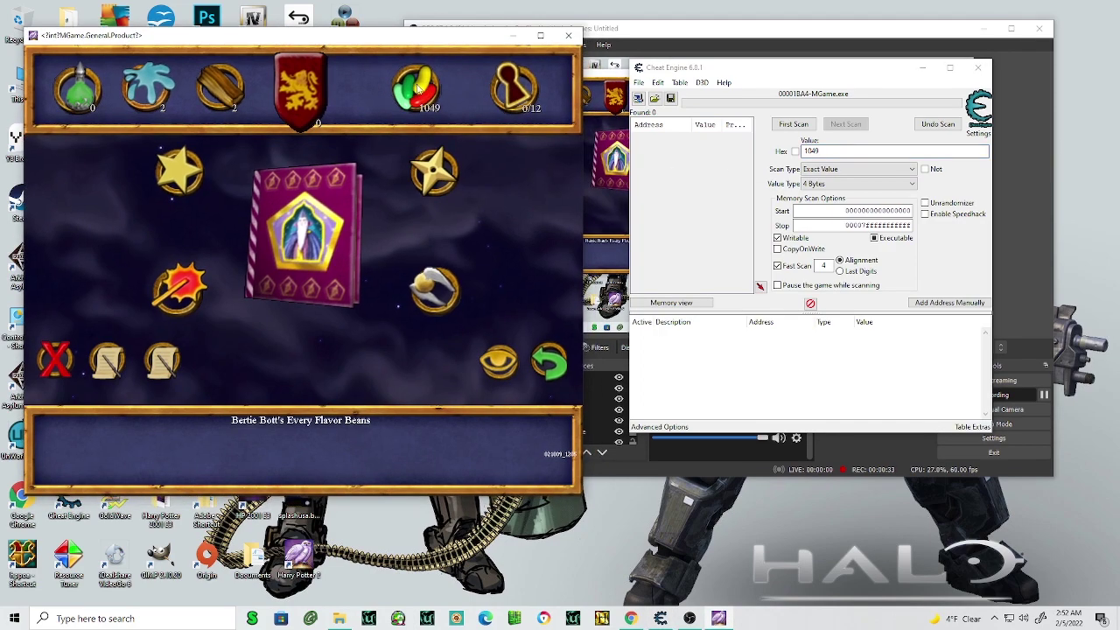
pyautogui.click(795, 125)
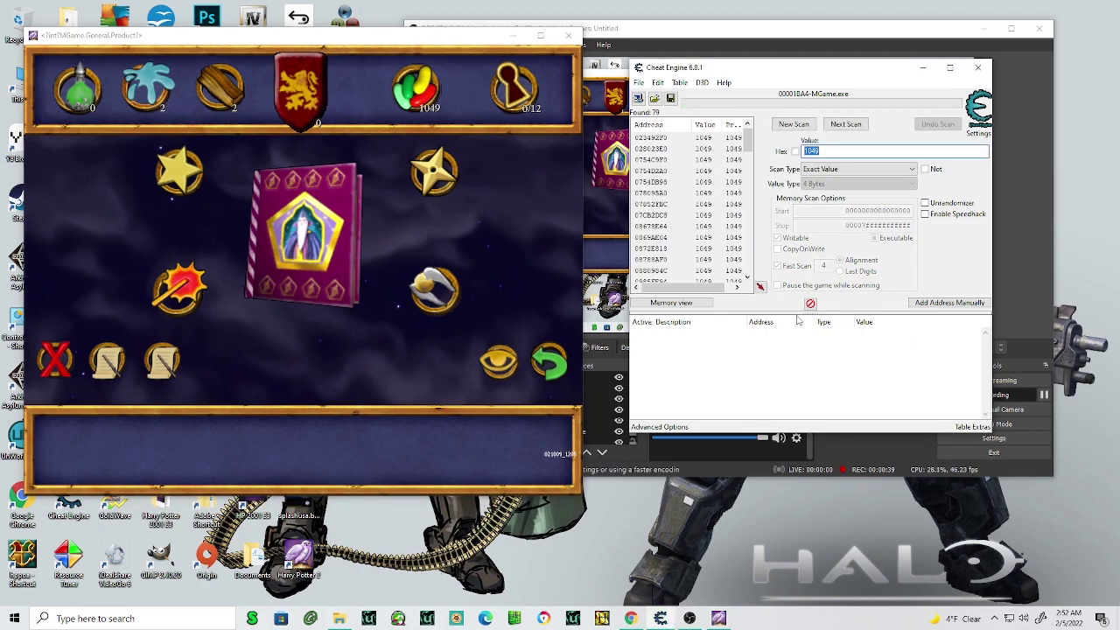
# - Run addbeans 5000 in the game's console to raise the beans to 6049
pyautogui.click(300, 39)
pyautogui.moveTo(300, 39); pyautogui.dragTo(314, 32)
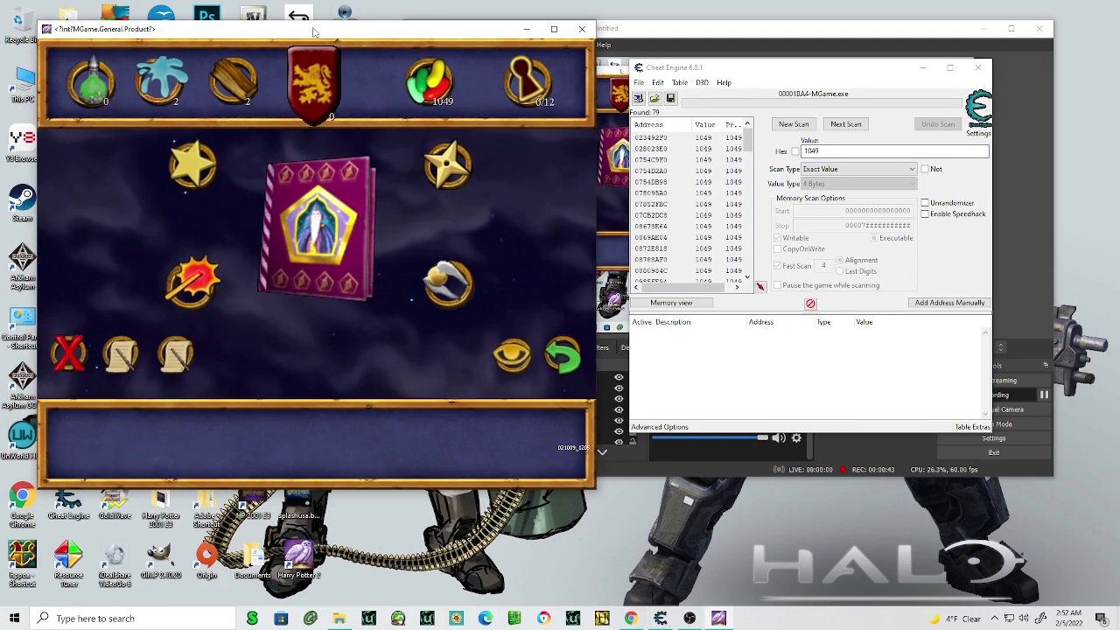
pyautogui.click(746, 133)
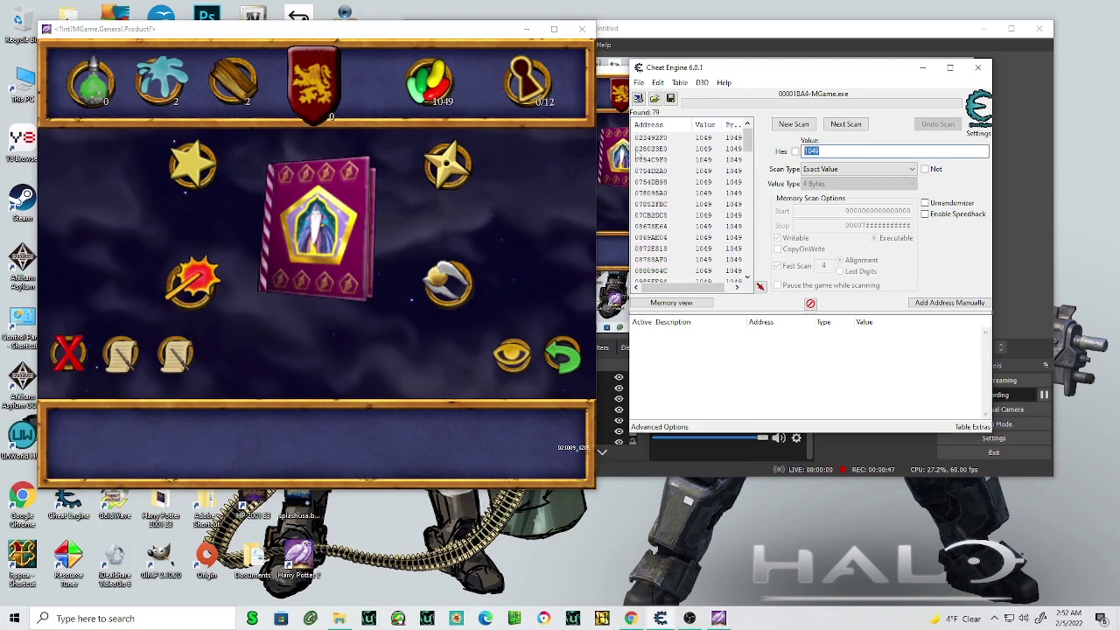
pyautogui.click(349, 324)
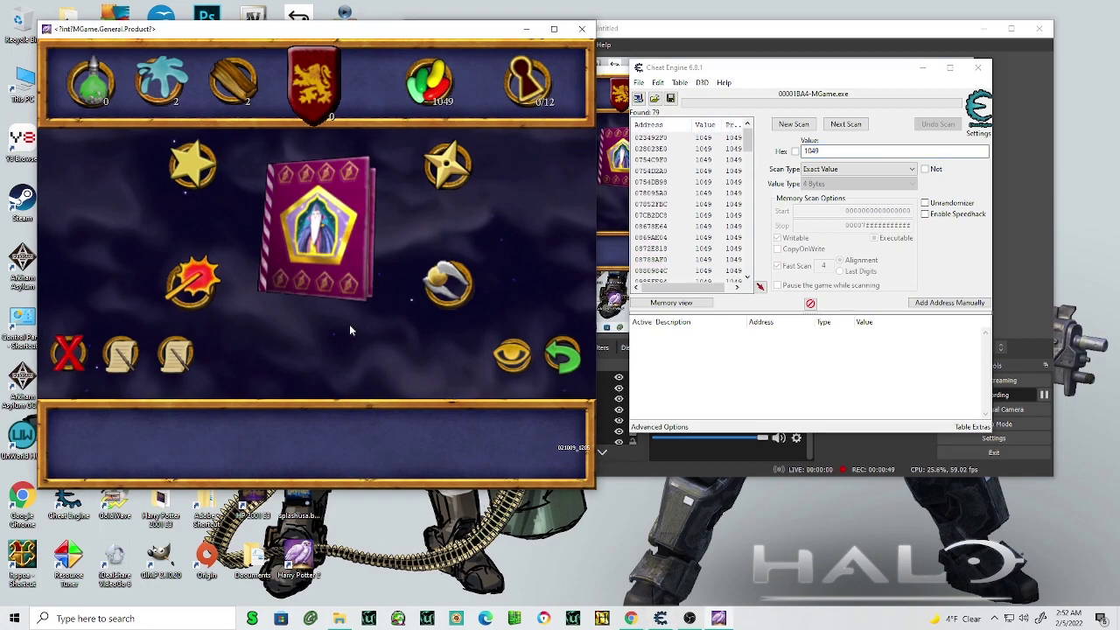
pyautogui.press('Escape')
pyautogui.press('`')
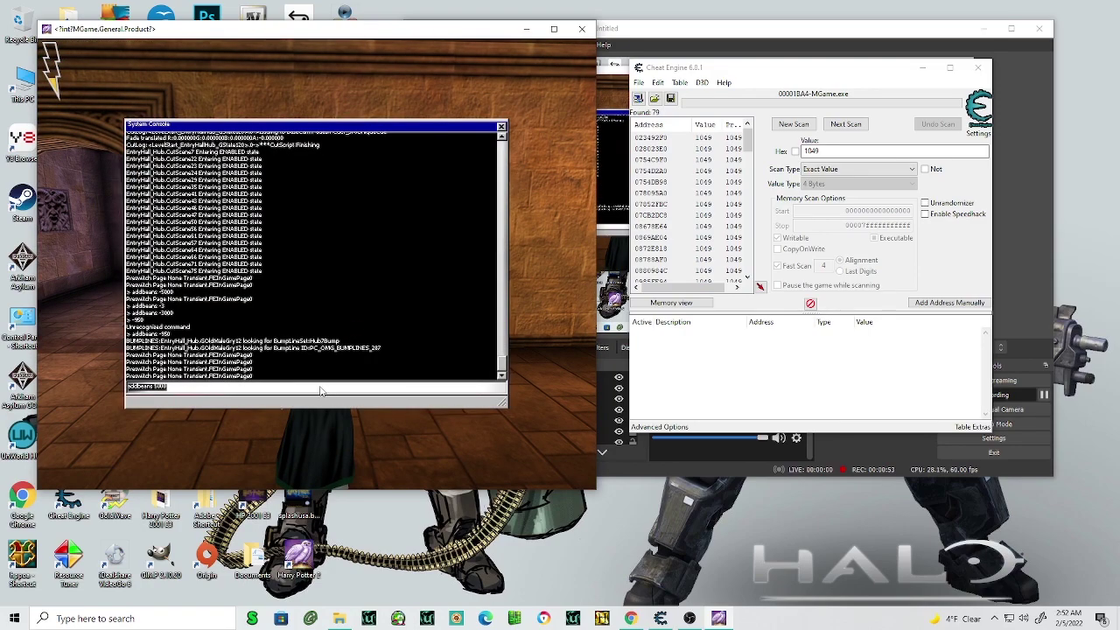
pyautogui.press('Return')
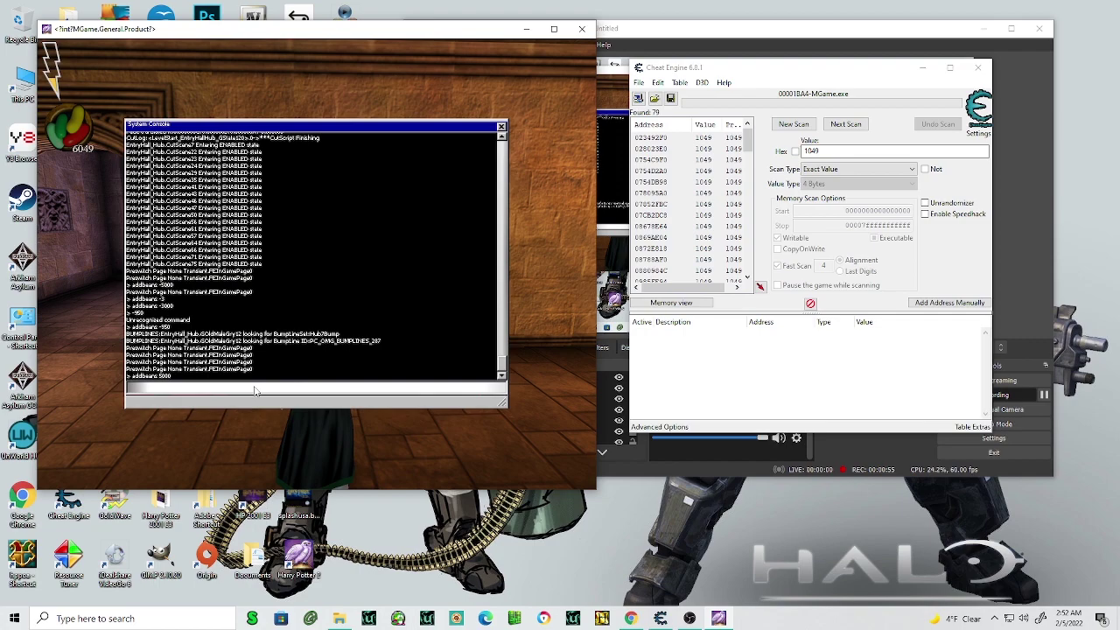
pyautogui.press('`')
pyautogui.press('Escape')
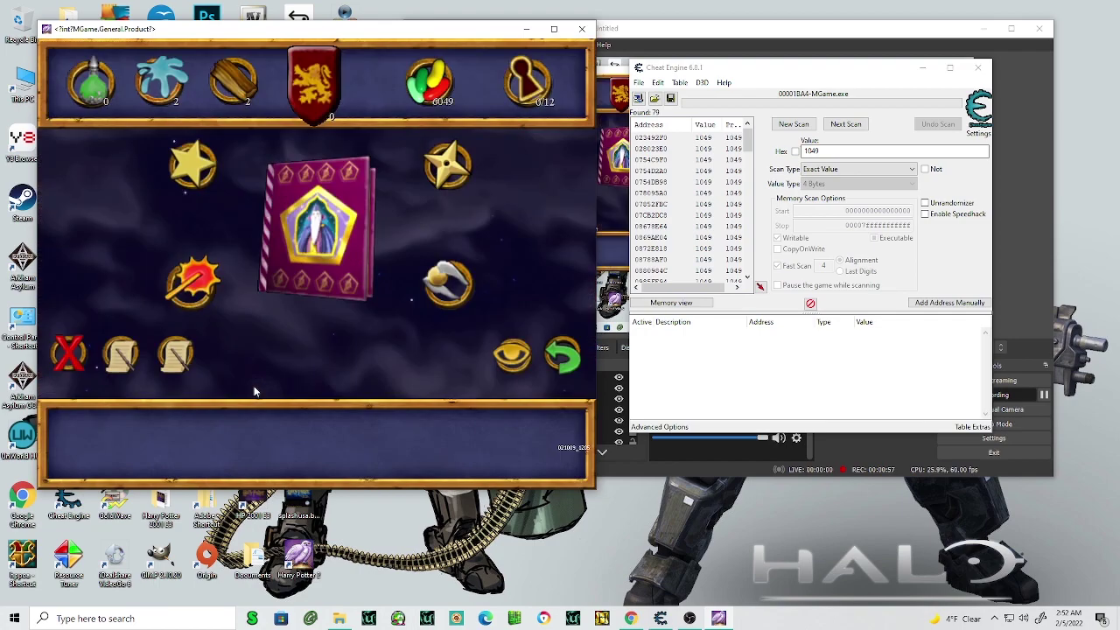
# - Rescan for 6049 and add the single matching address to the address list
pyautogui.doubleClick(806, 150)
pyautogui.press('BackSpace')
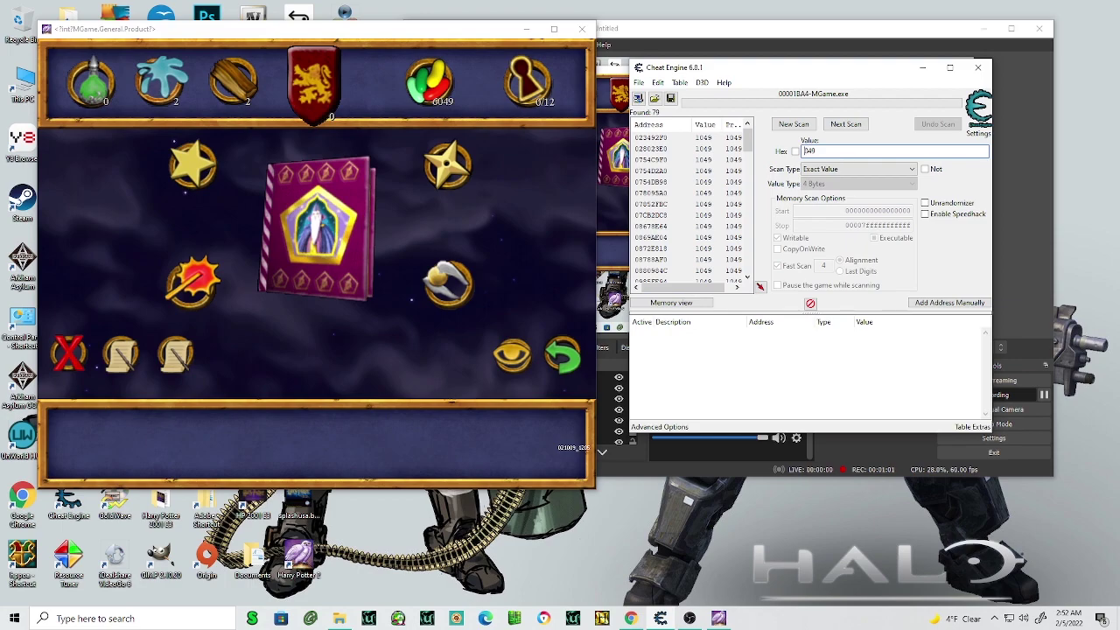
pyautogui.write('6')
pyautogui.click(861, 124)
pyautogui.doubleClick(668, 139)
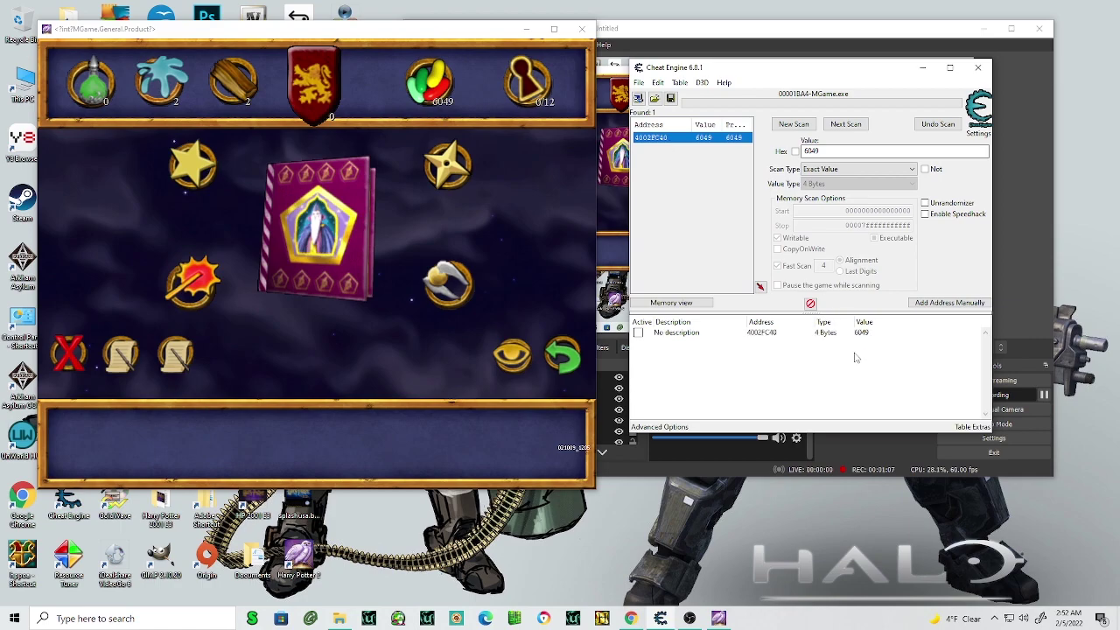
# - Change the saved bean address's value from 6049 to 9999
pyautogui.click(831, 337)
pyautogui.rightClick(830, 336)
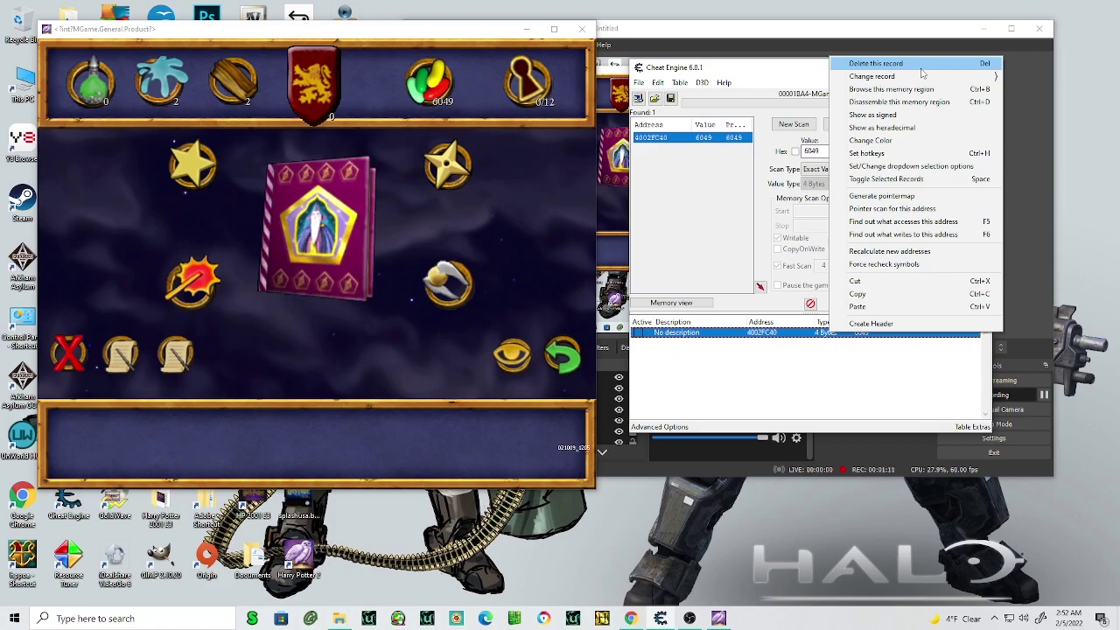
pyautogui.click(793, 341)
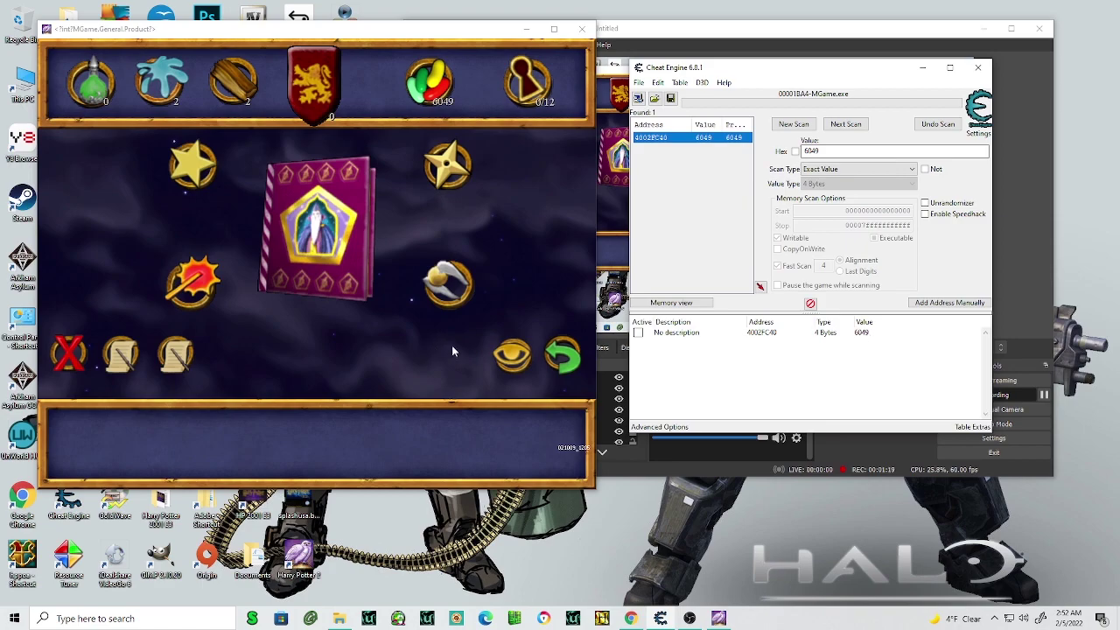
pyautogui.doubleClick(867, 333)
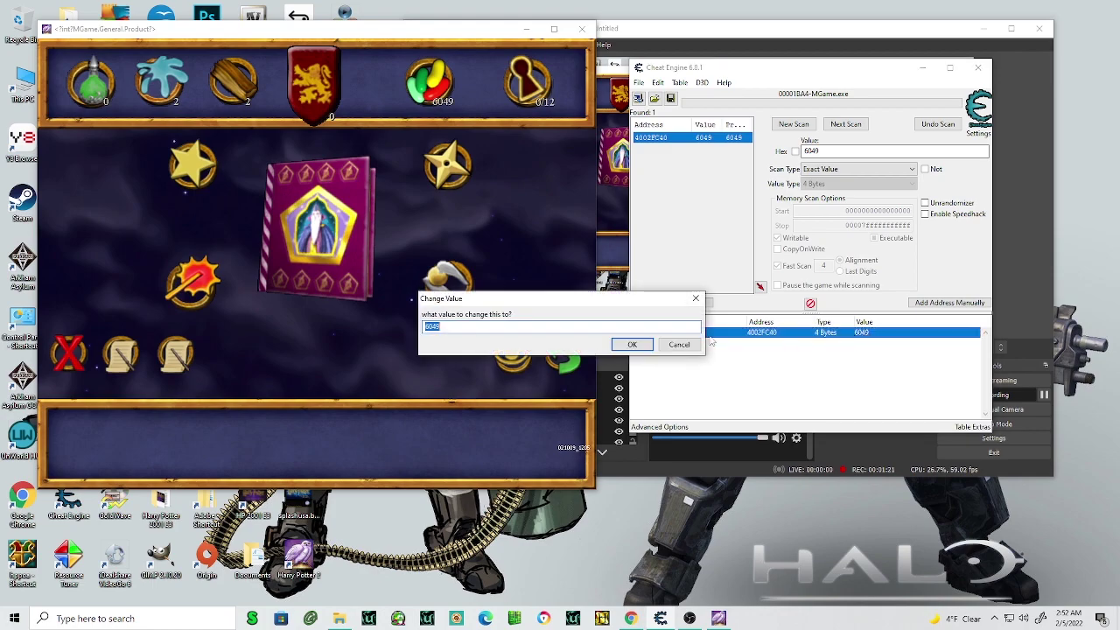
pyautogui.press('BackSpace')
pyautogui.write('999')
pyautogui.write('9')
pyautogui.click(641, 346)
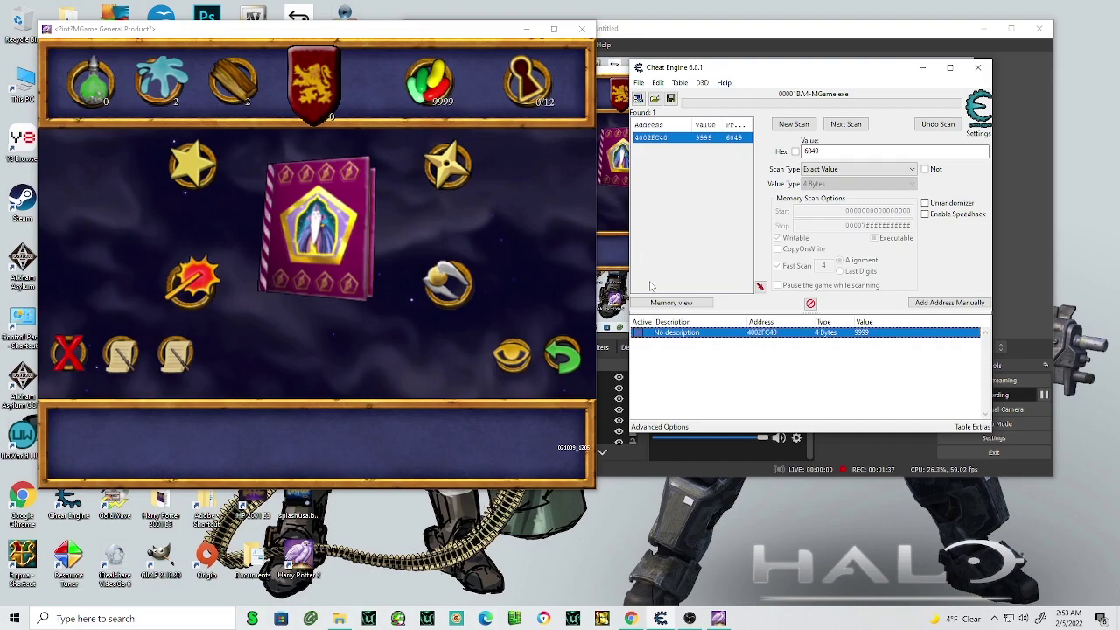
# - Freeze the bean address at 9999, then return to gameplay with the system console open
pyautogui.click(636, 333)
pyautogui.click(357, 340)
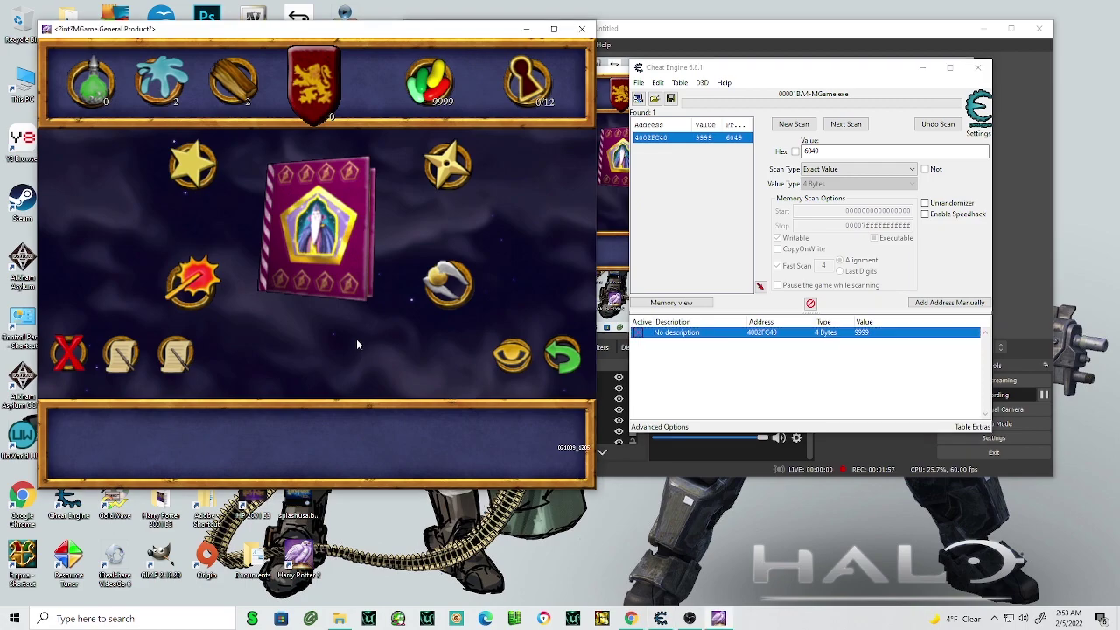
pyautogui.press('Escape')
pyautogui.press('`')
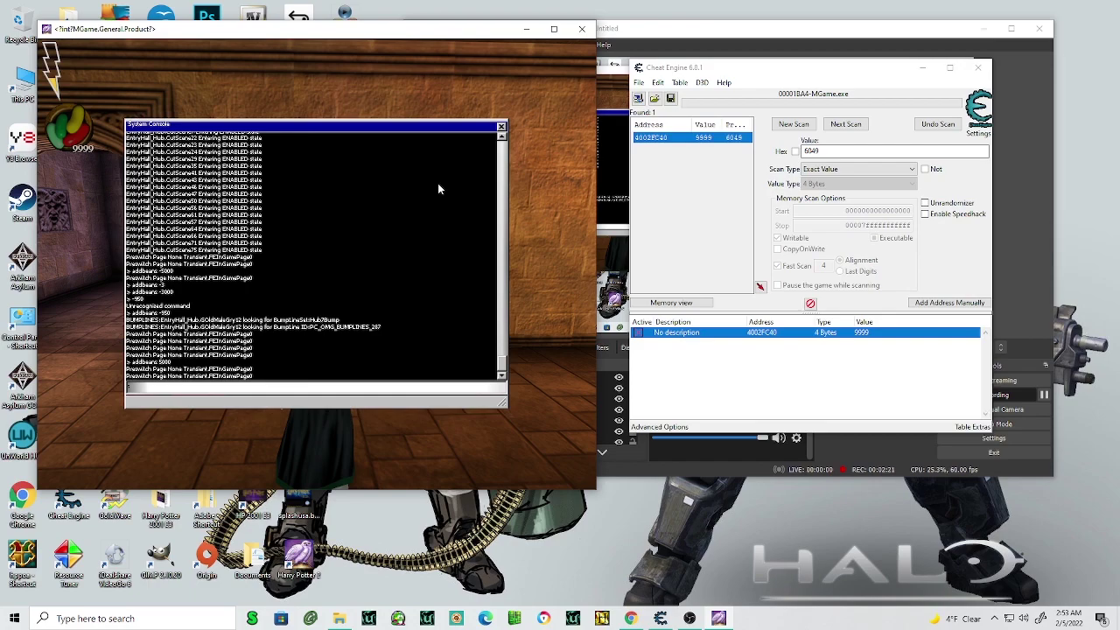
# - Type the addlev console command to bring the house points up to 900
pyautogui.write('addlev')
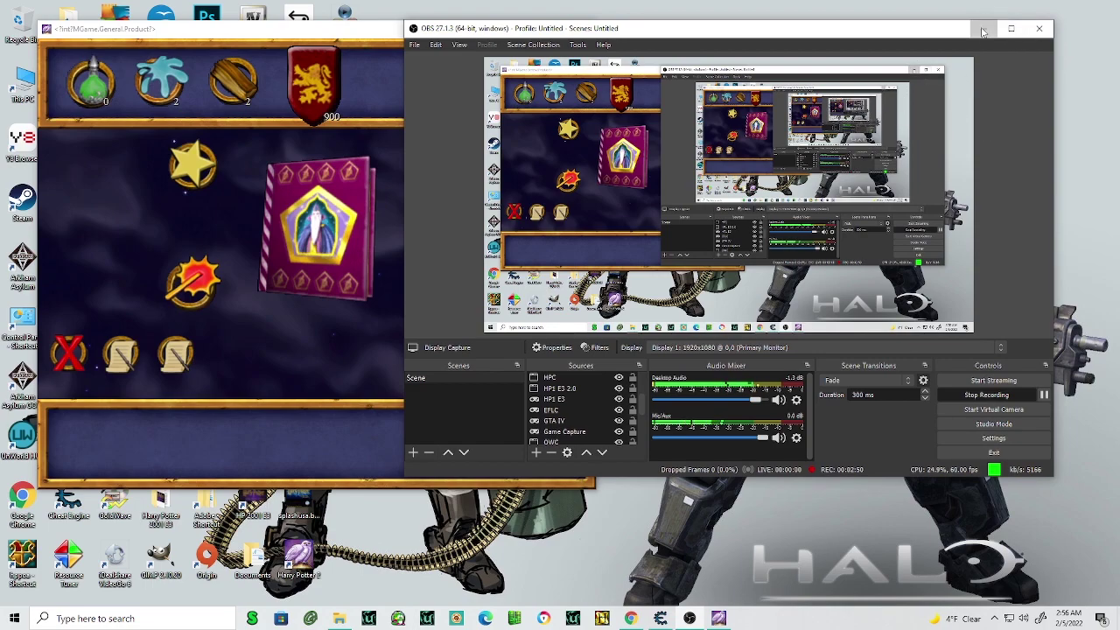
# - Drag the OBS Studio window aside and minimize it to uncover Cheat Engine
pyautogui.click(982, 31)
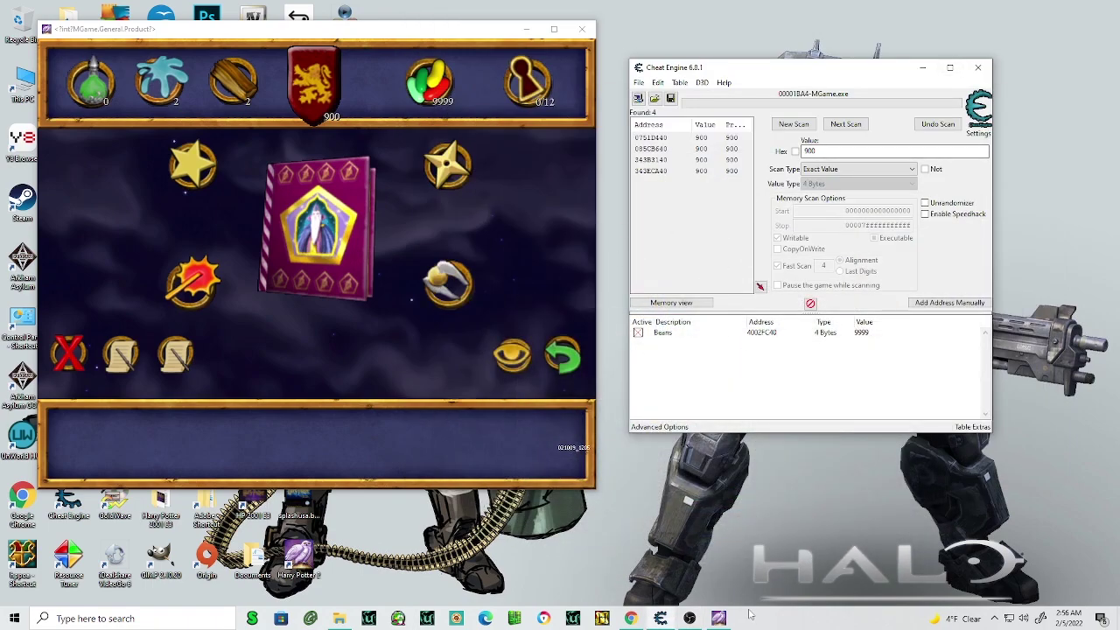
pyautogui.click(689, 618)
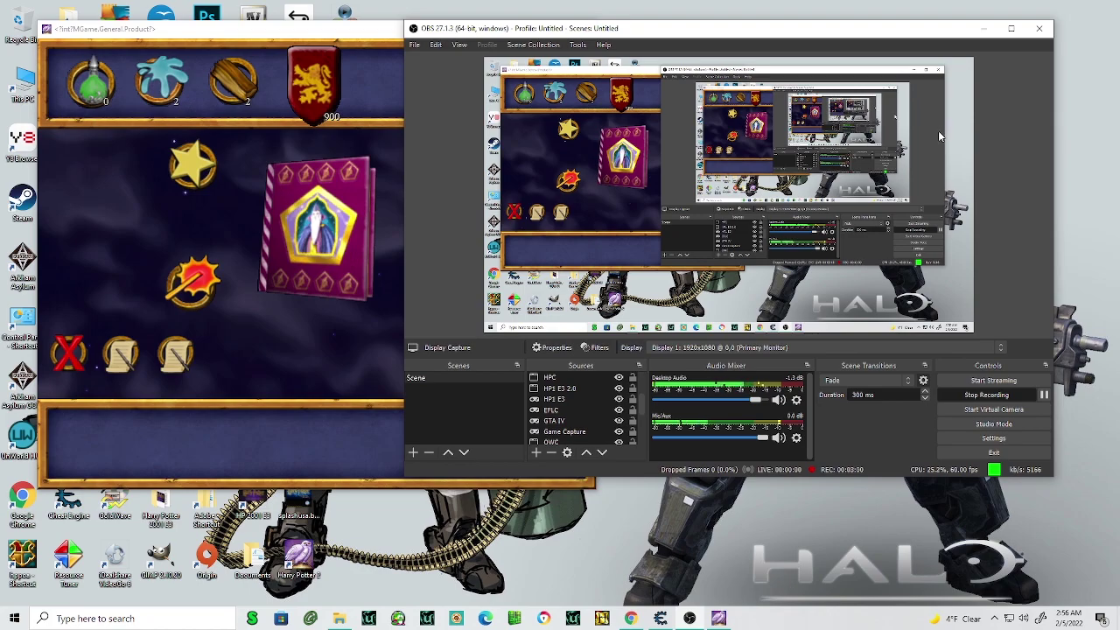
pyautogui.click(1020, 28)
pyautogui.click(1070, 10)
pyautogui.moveTo(851, 32)
pyautogui.mouseDown()
pyautogui.moveTo(697, 86)
pyautogui.moveTo(674, 152)
pyautogui.mouseUp()
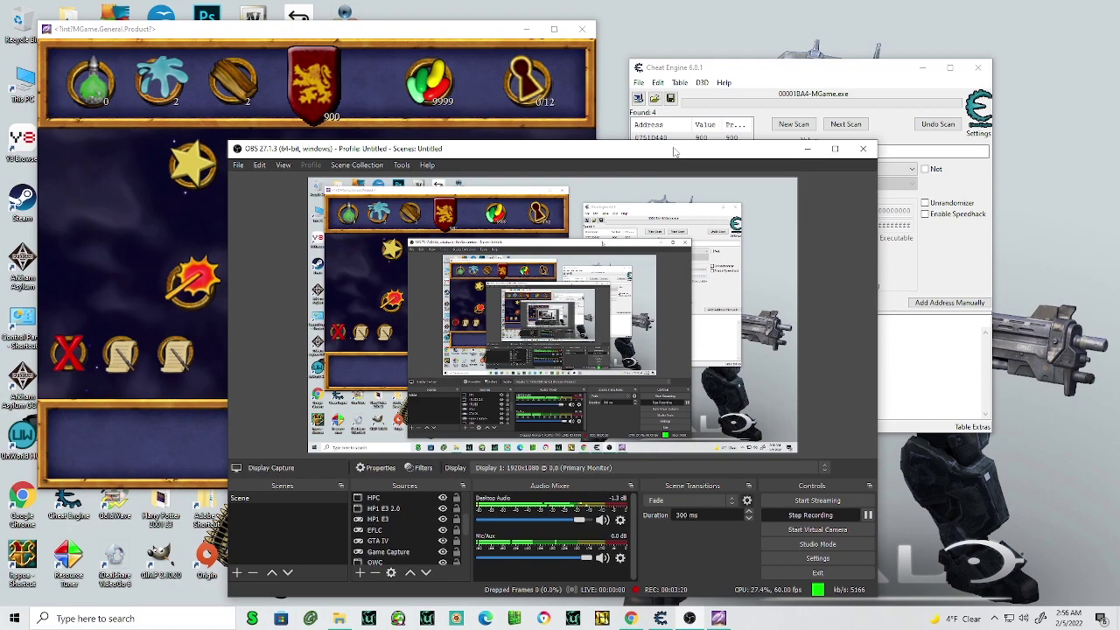
pyautogui.click(807, 148)
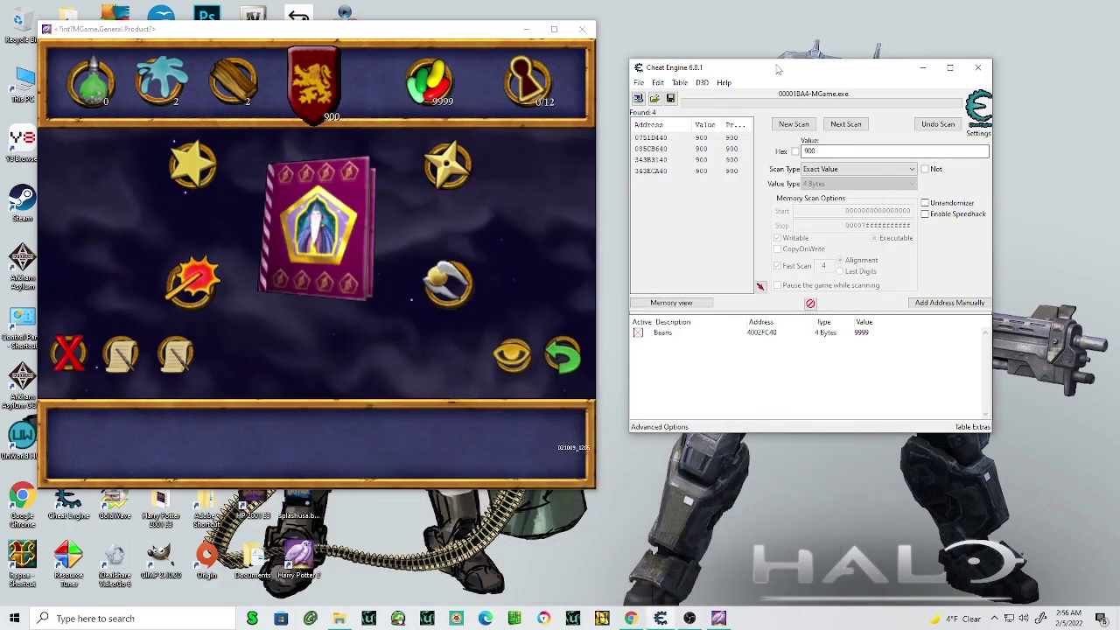
# - Add all four found 900 addresses to the address list
pyautogui.moveTo(777, 68); pyautogui.dragTo(898, 28)
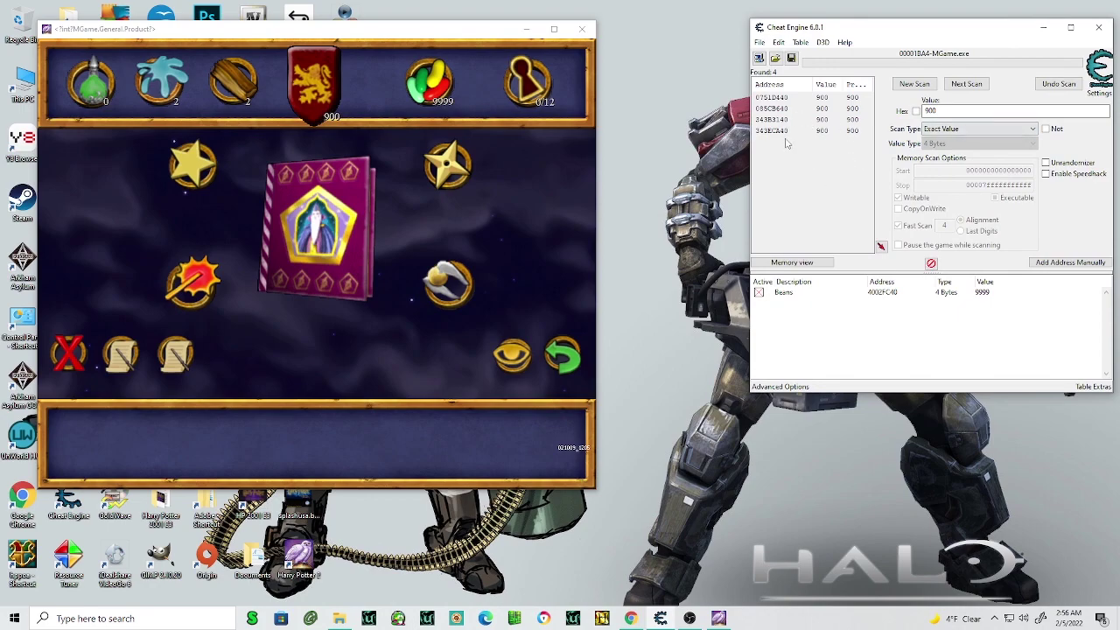
pyautogui.moveTo(787, 131); pyautogui.dragTo(779, 98)
pyautogui.rightClick(779, 104)
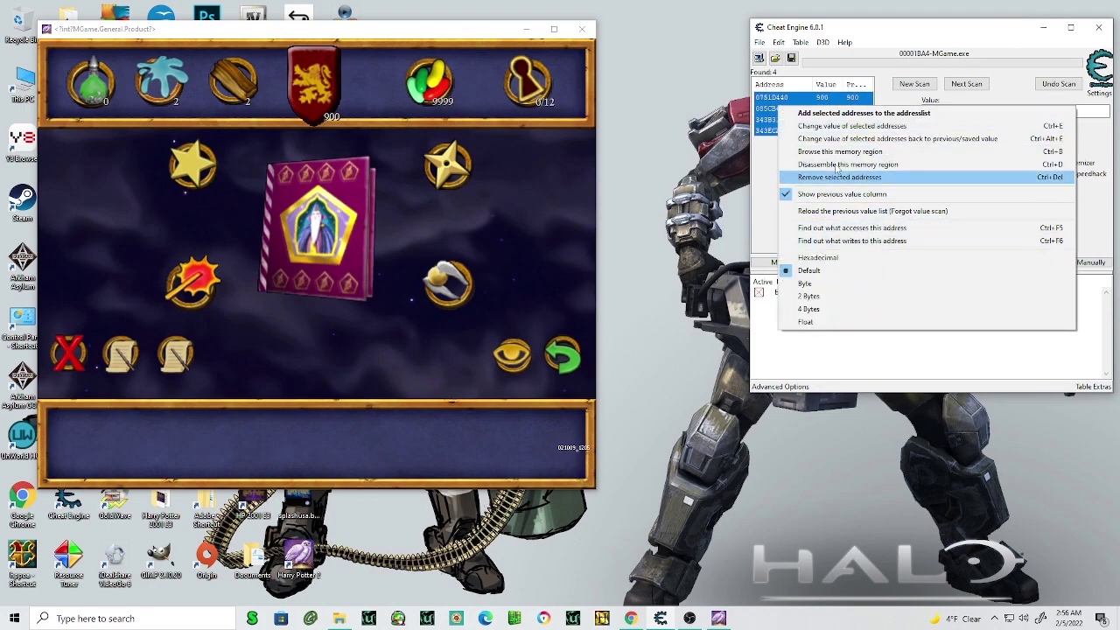
pyautogui.click(836, 112)
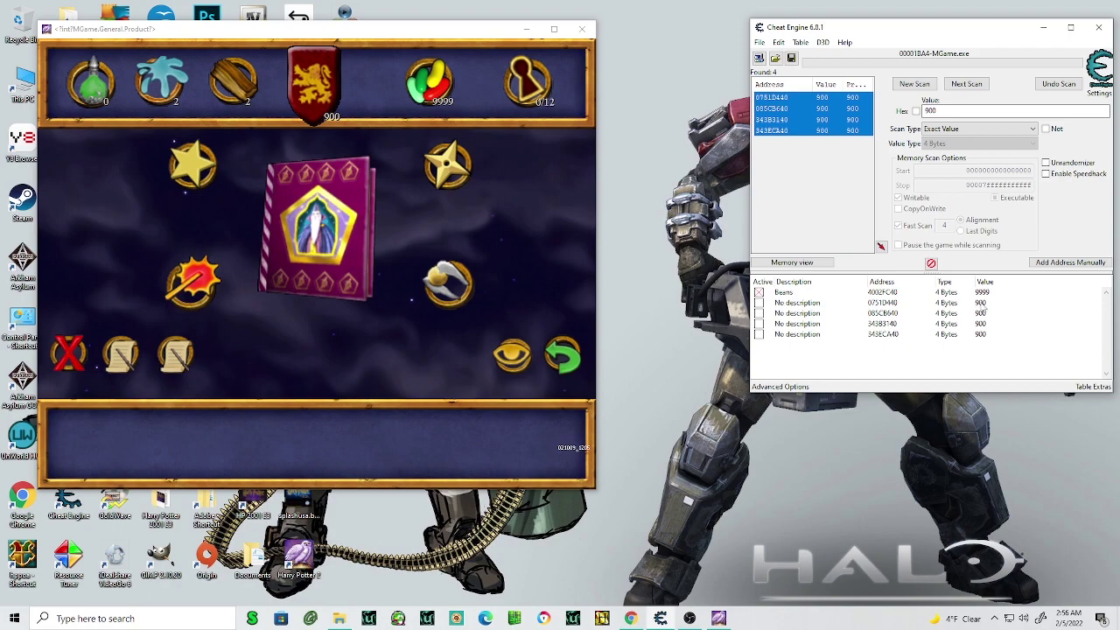
# - Set the first new entry's value to 9999
pyautogui.doubleClick(982, 306)
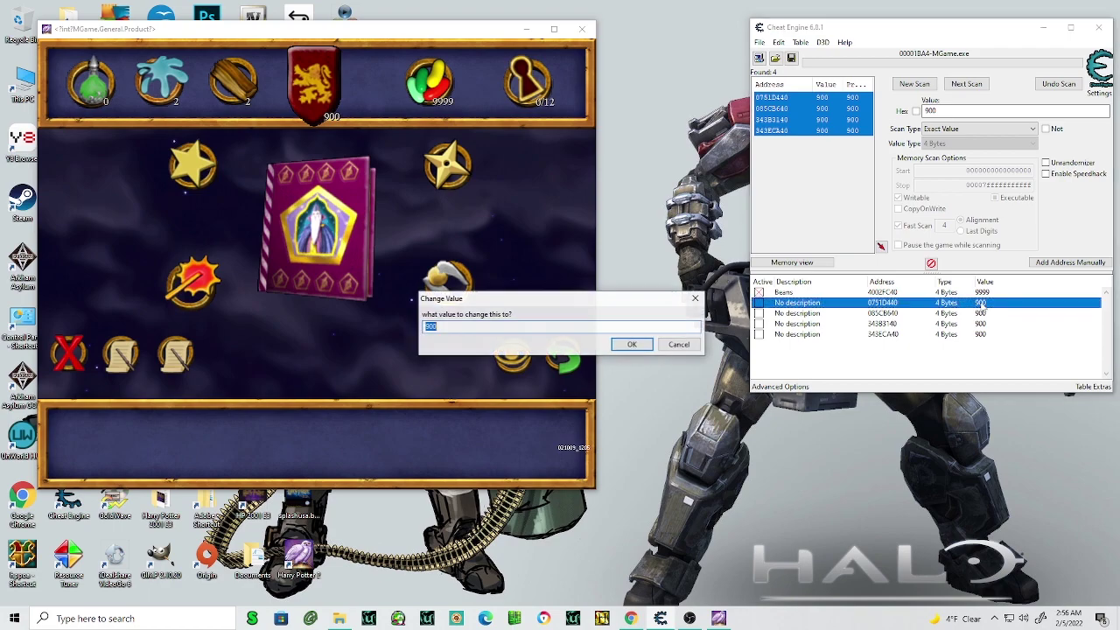
pyautogui.write('9999')
pyautogui.click(629, 345)
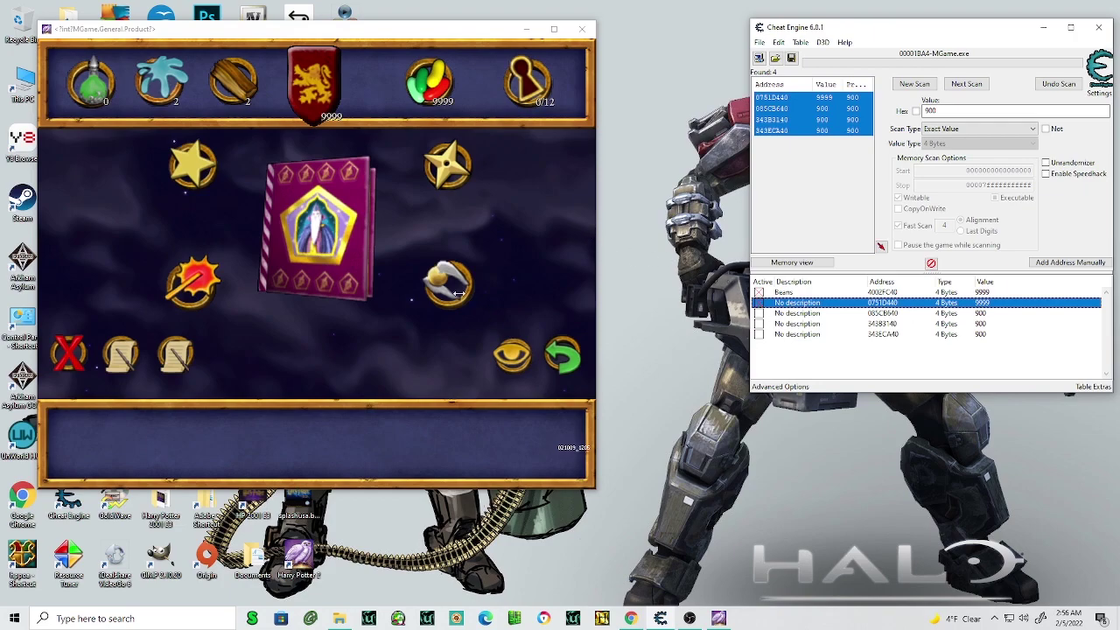
pyautogui.click(363, 342)
pyautogui.press('Escape')
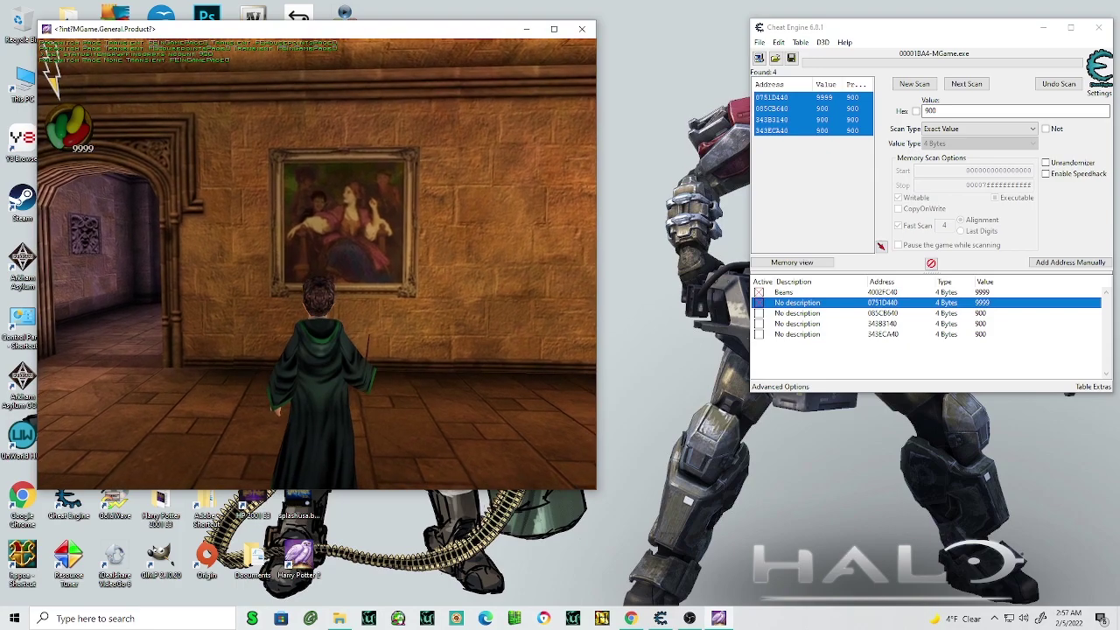
pyautogui.press('Left')
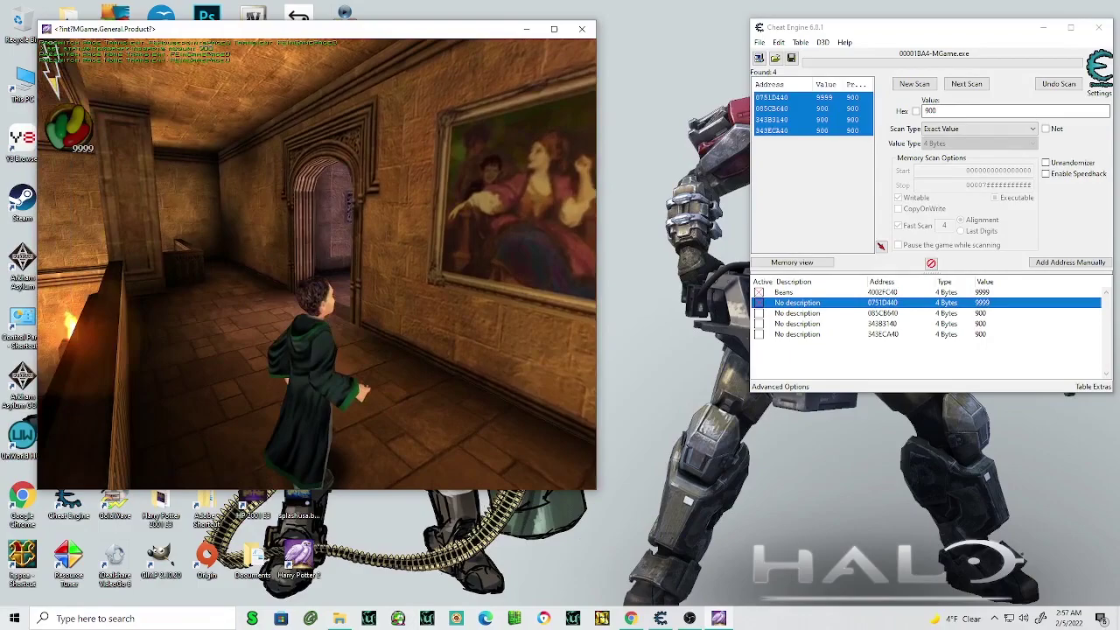
pyautogui.press('Left')
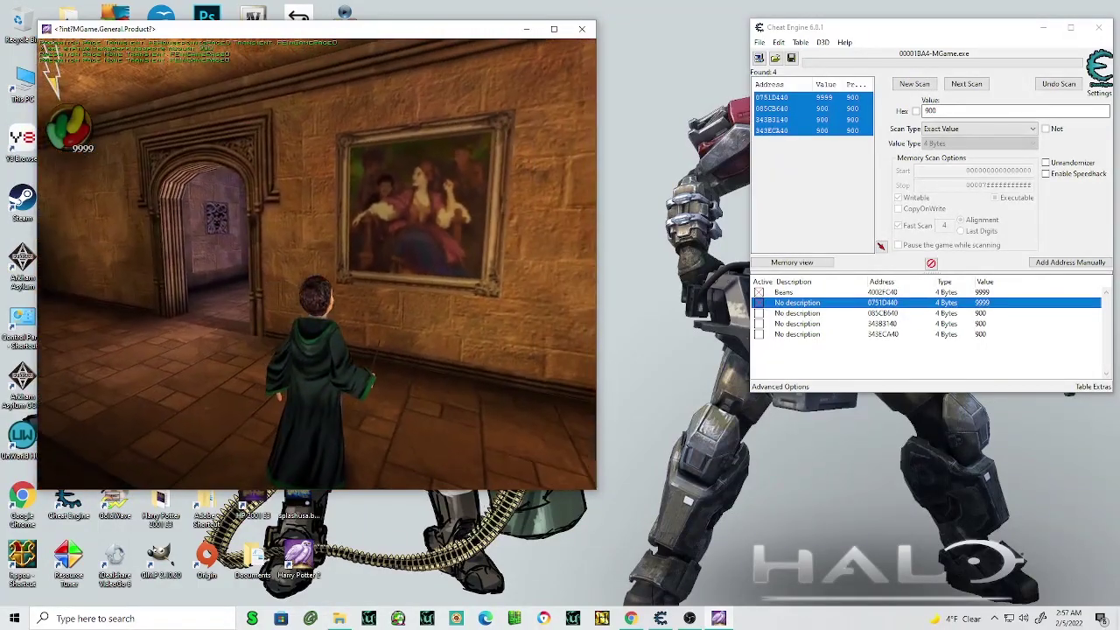
pyautogui.press('Right')
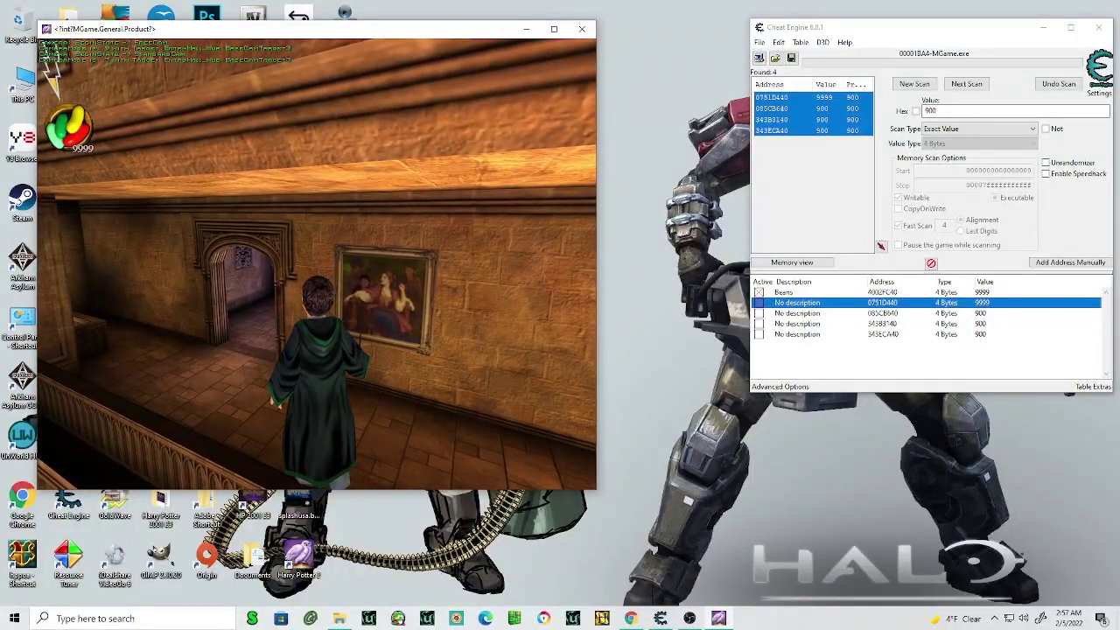
pyautogui.press('Up')
pyautogui.press('Up')
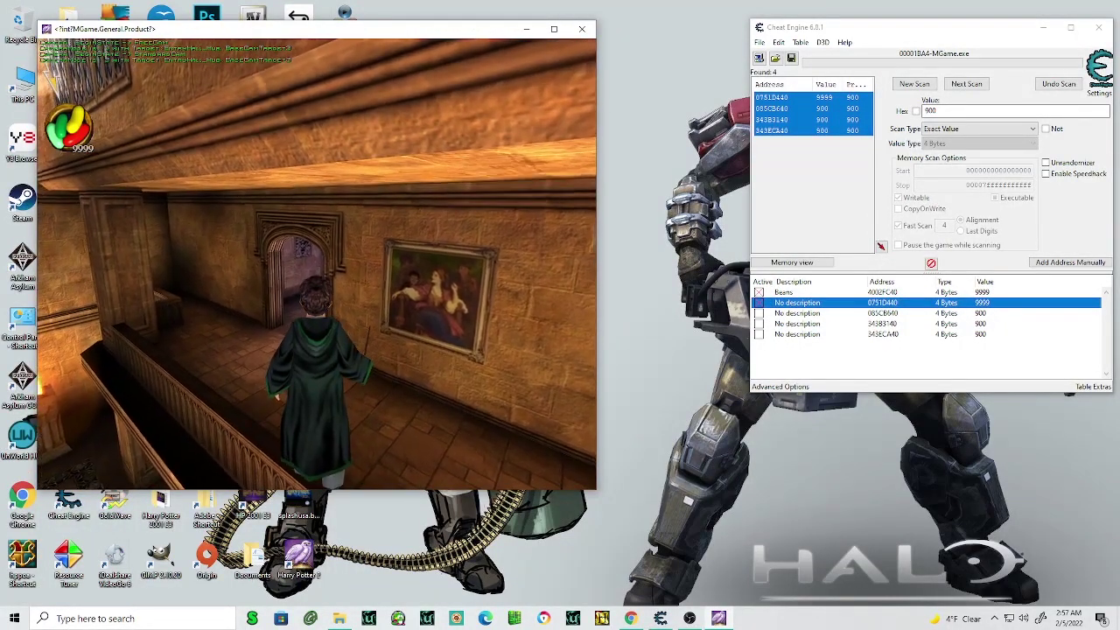
pyautogui.press('Right')
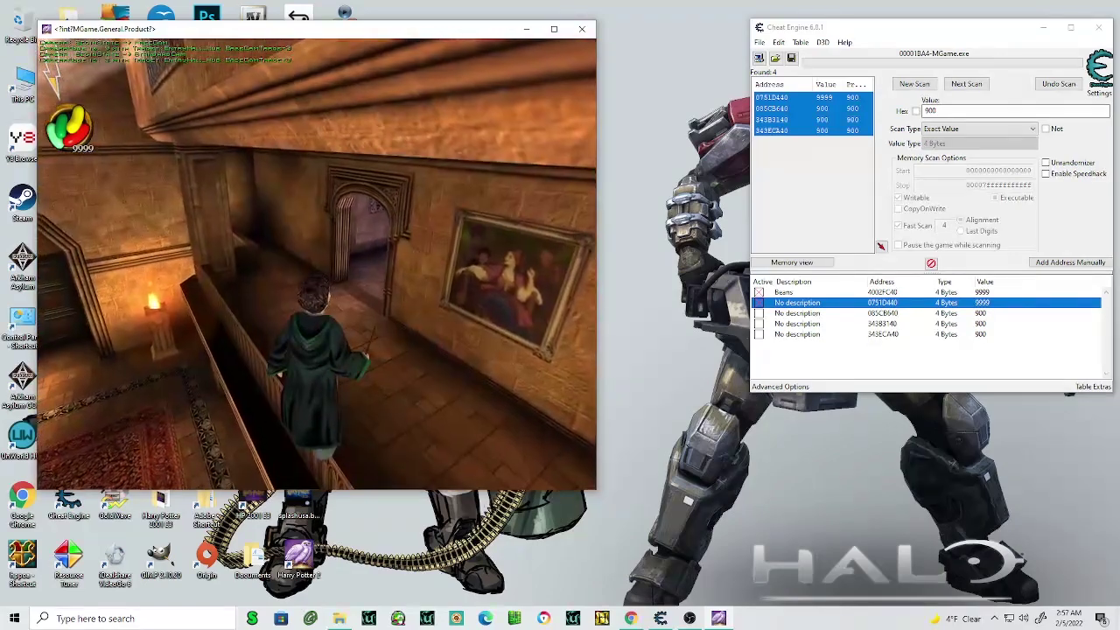
pyautogui.press('Right')
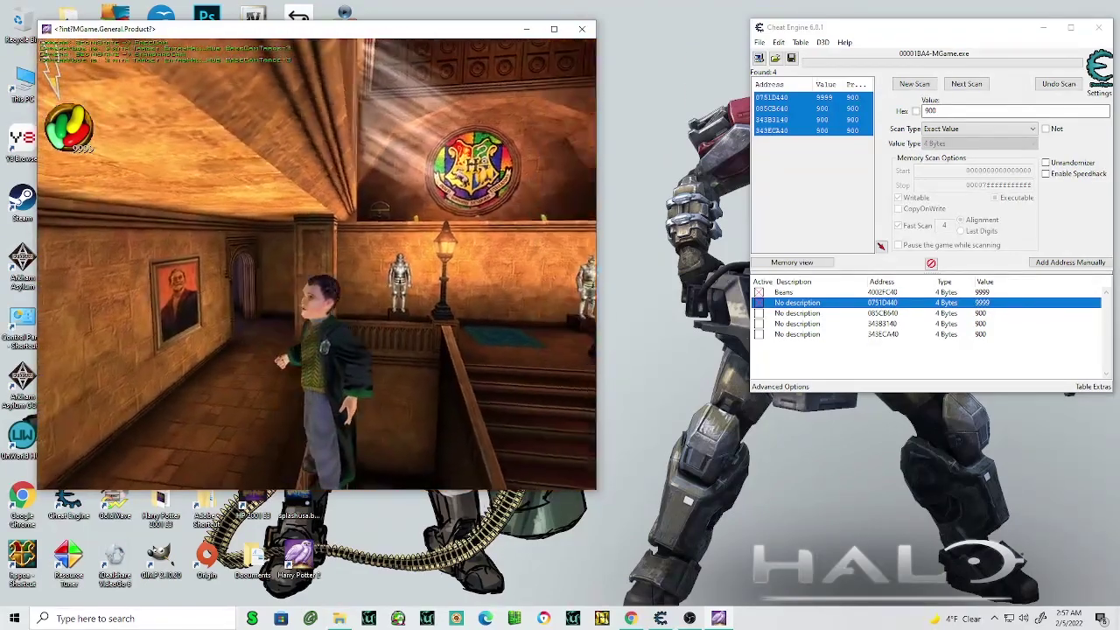
pyautogui.press('Right')
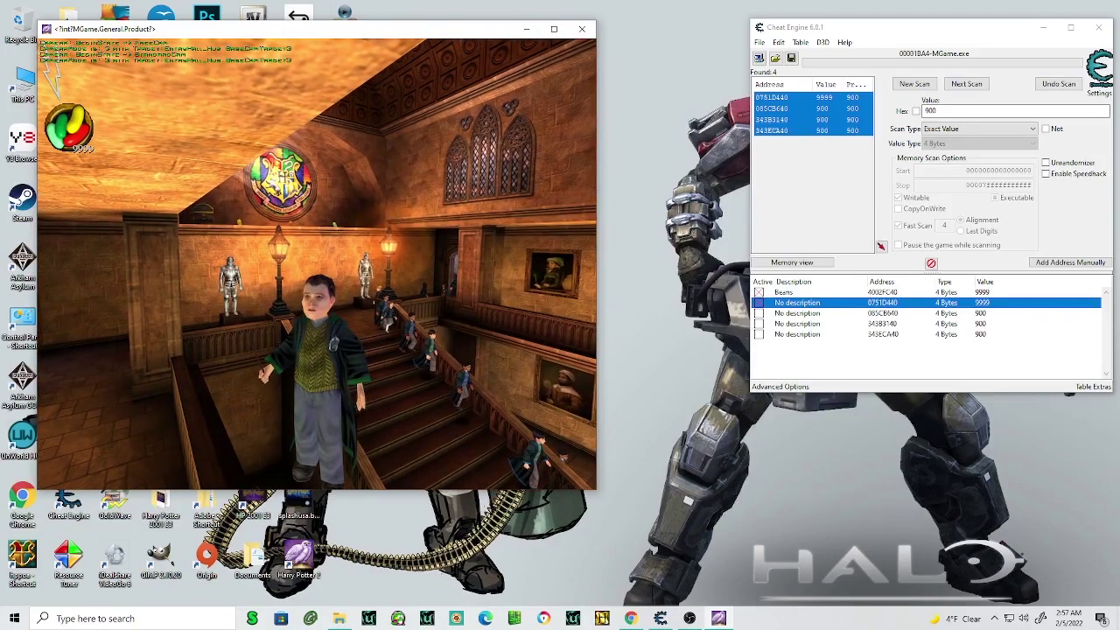
pyautogui.press('Left')
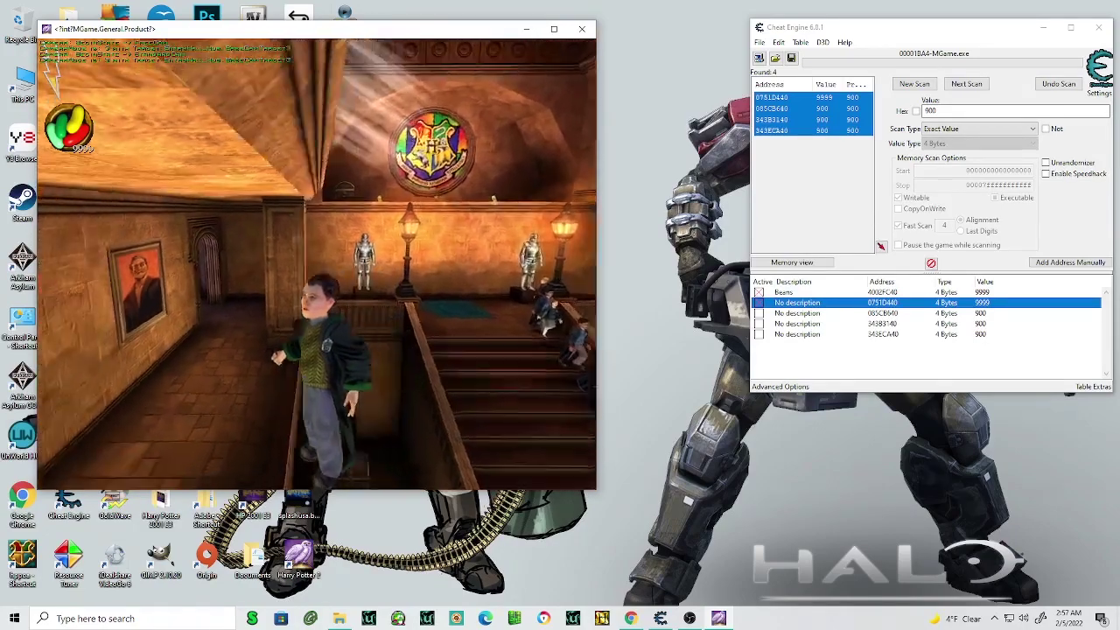
pyautogui.press('Escape')
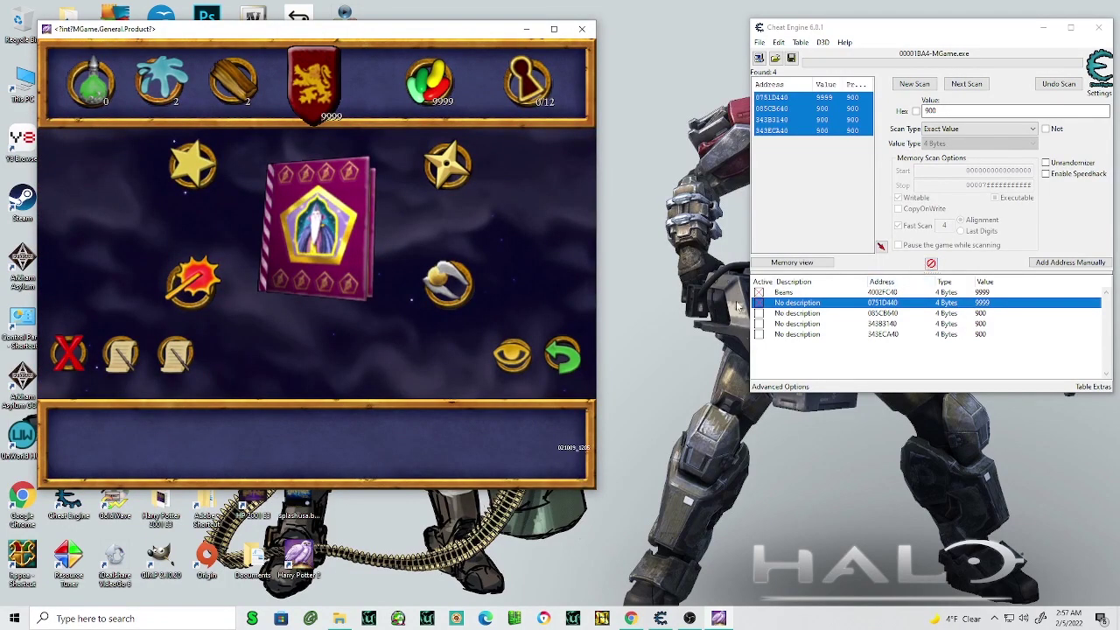
# - Recheck the House Points total in the game's folio
pyautogui.click(758, 307)
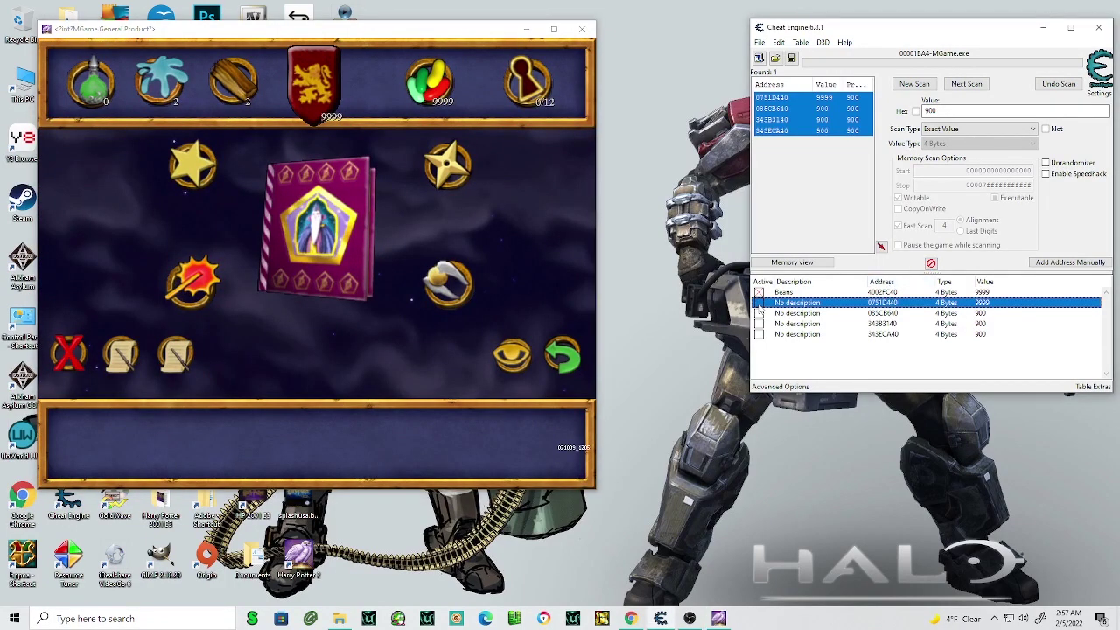
pyautogui.click(364, 356)
pyautogui.press('Escape')
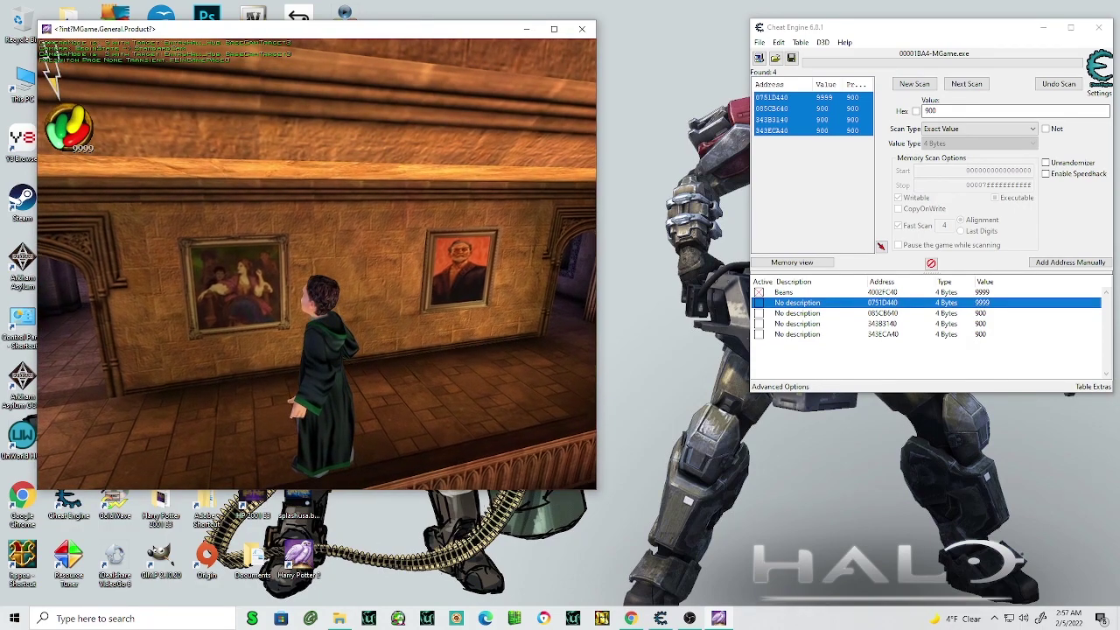
pyautogui.press('Escape')
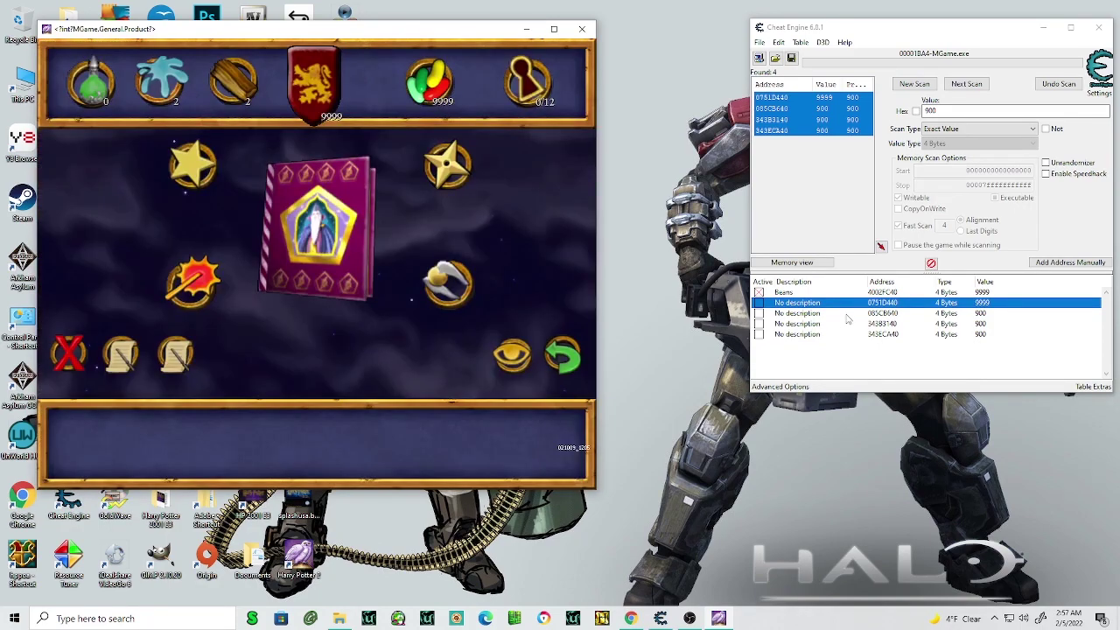
pyautogui.click(757, 306)
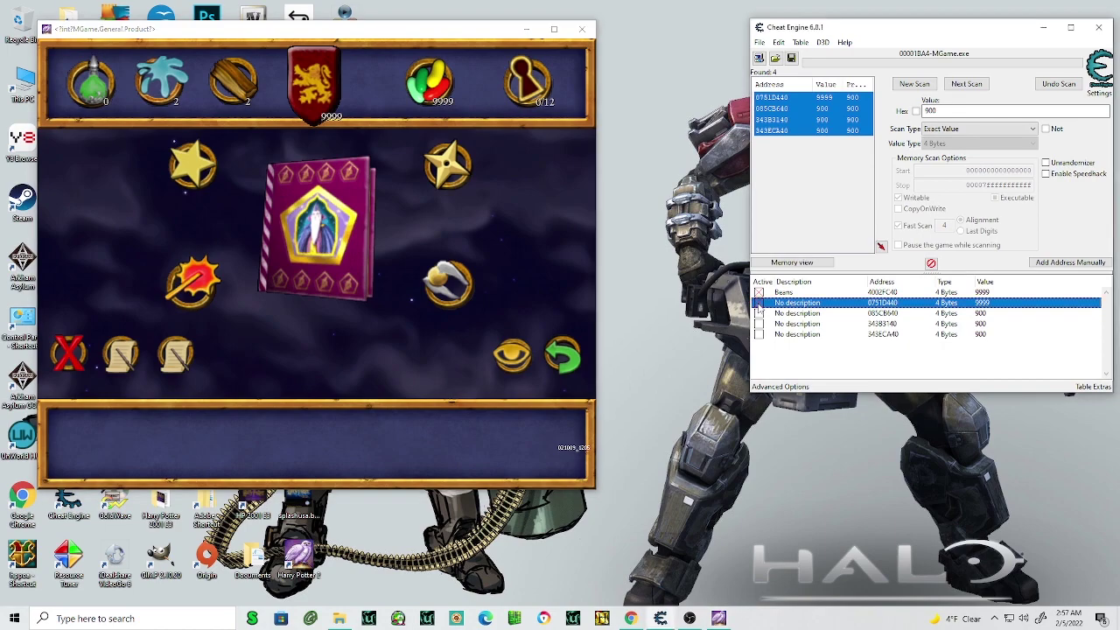
pyautogui.click(378, 344)
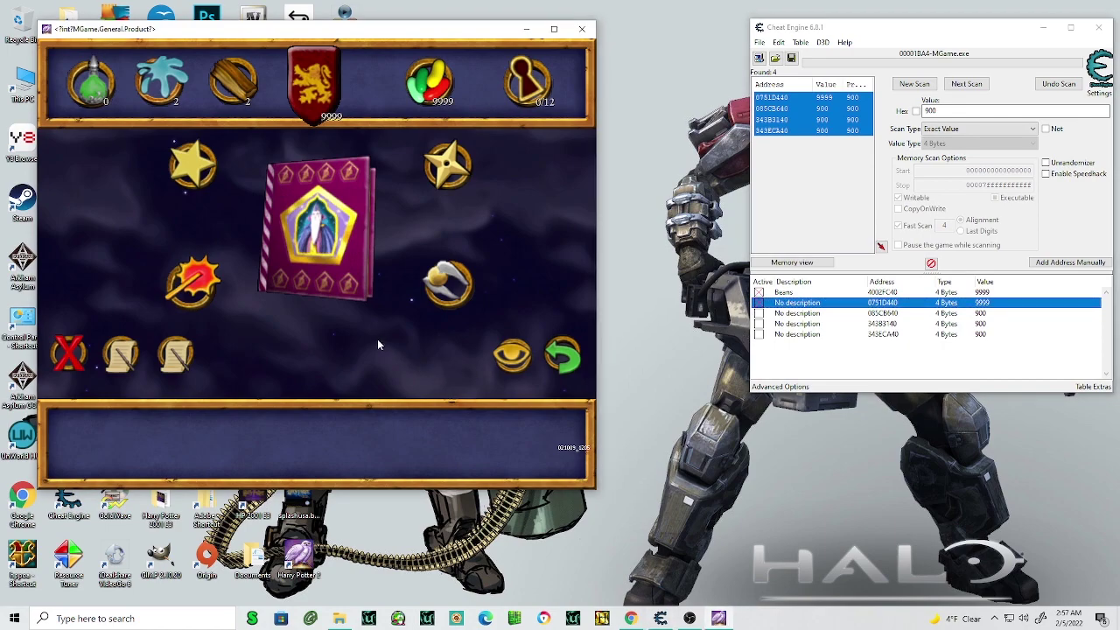
# - Delete the three unneeded house-point entries from the address list
pyautogui.click(799, 323)
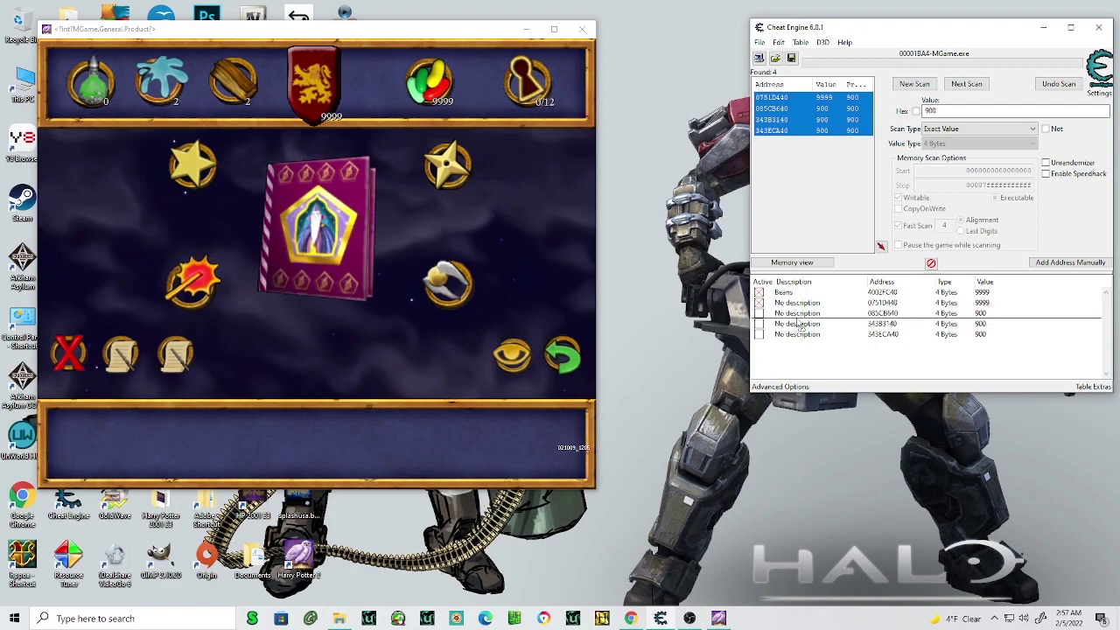
pyautogui.moveTo(798, 324)
pyautogui.mouseDown()
pyautogui.moveTo(799, 346)
pyautogui.moveTo(793, 313)
pyautogui.mouseUp()
pyautogui.click(792, 335)
pyautogui.rightClick(800, 331)
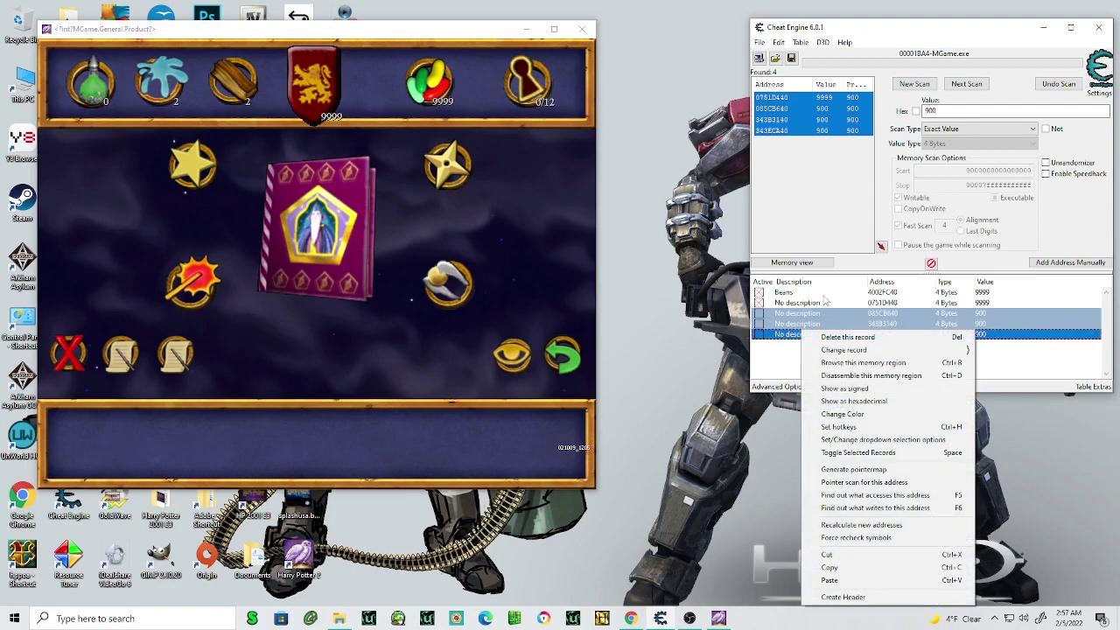
pyautogui.click(822, 338)
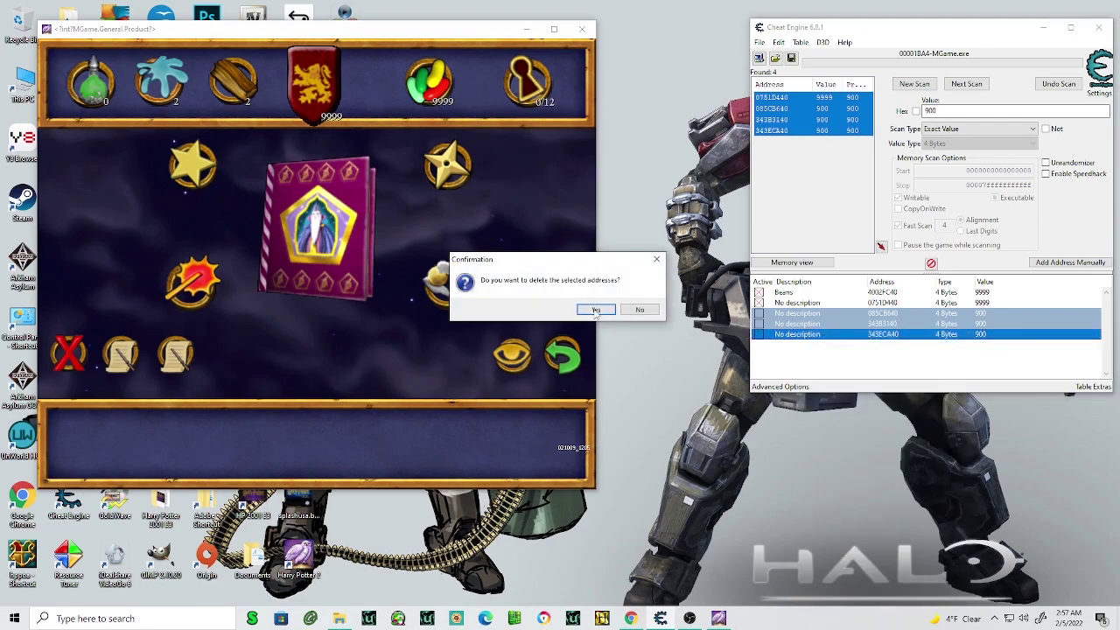
pyautogui.click(596, 313)
# - Rename the remaining 9999 entry's description to House Points
pyautogui.doubleClick(797, 304)
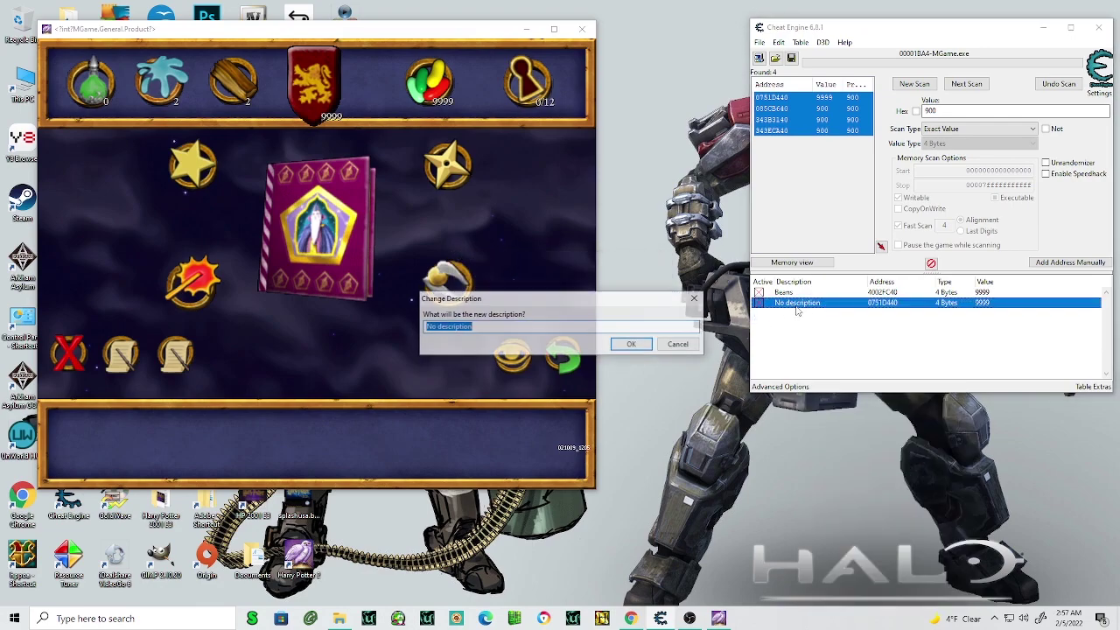
pyautogui.write('hous')
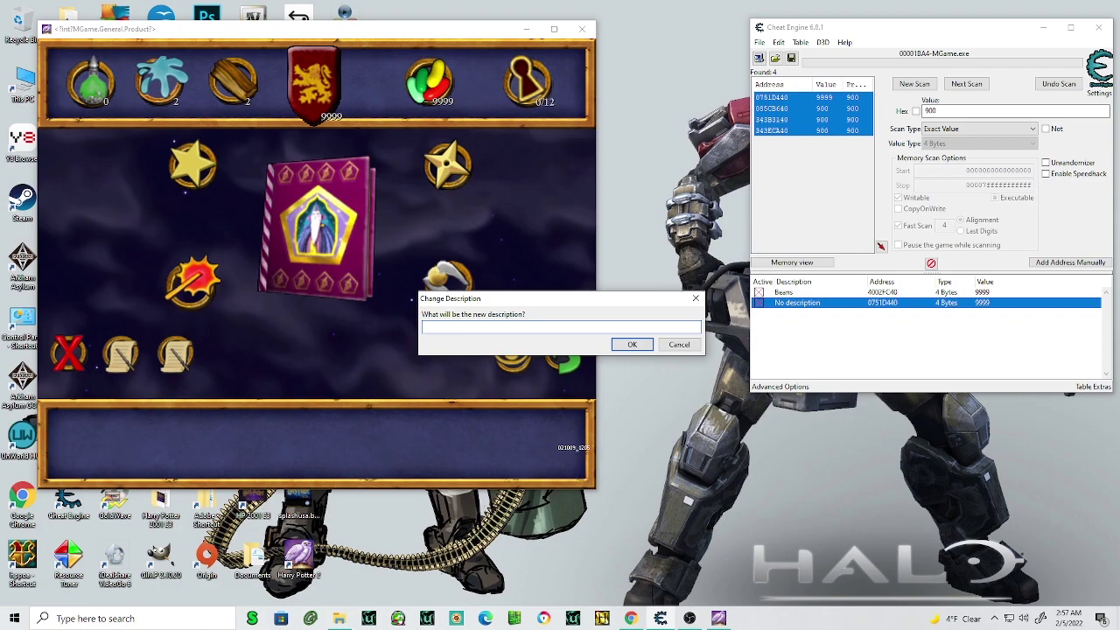
pyautogui.write('House Points')
pyautogui.press('Return')
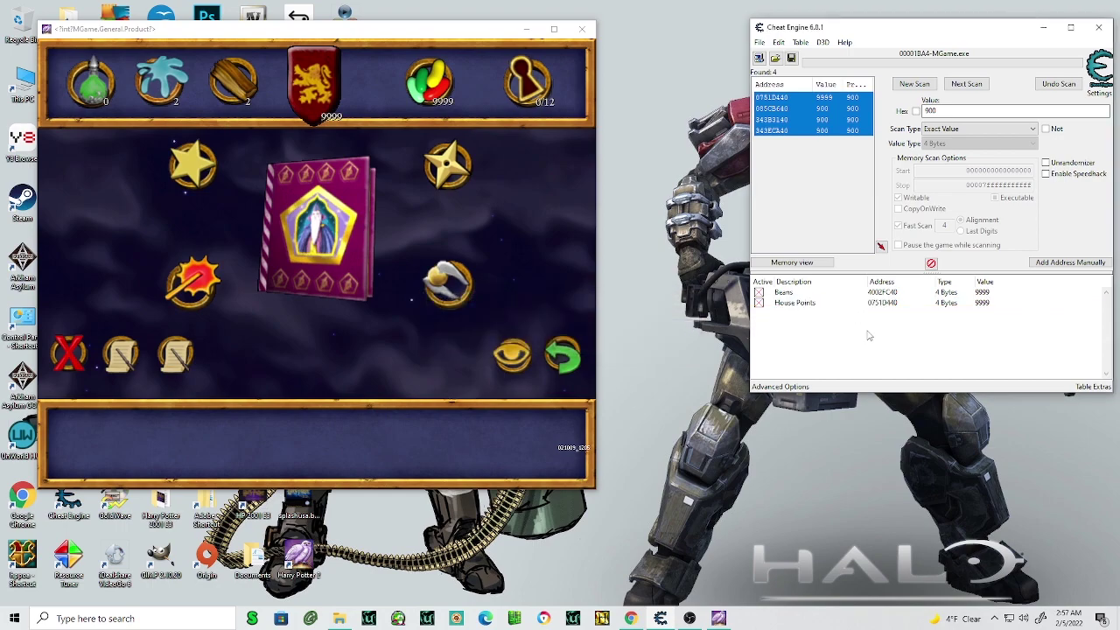
# - Return to gameplay and open the game's system console
pyautogui.click(309, 93)
pyautogui.press('Escape')
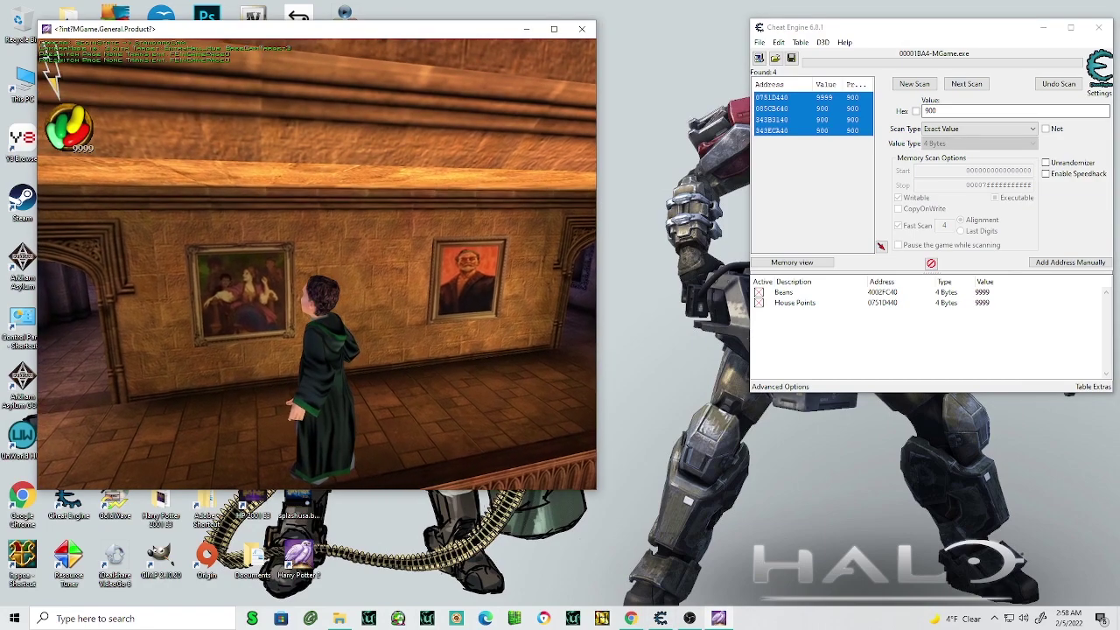
pyautogui.press('`')
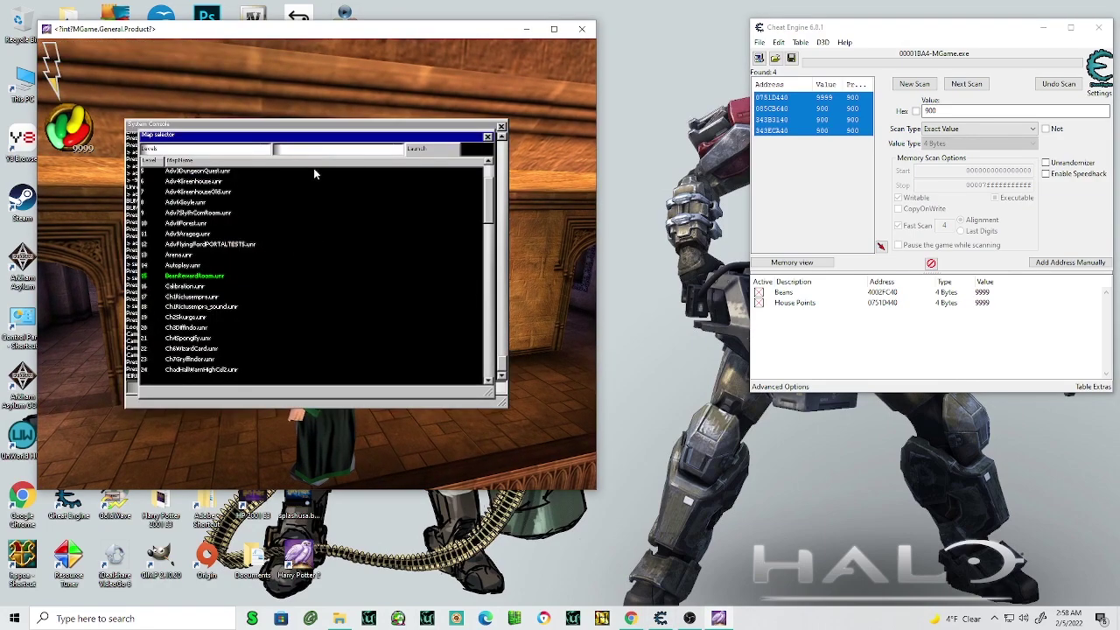
pyautogui.press('Escape')
pyautogui.press('`')
pyautogui.press('`')
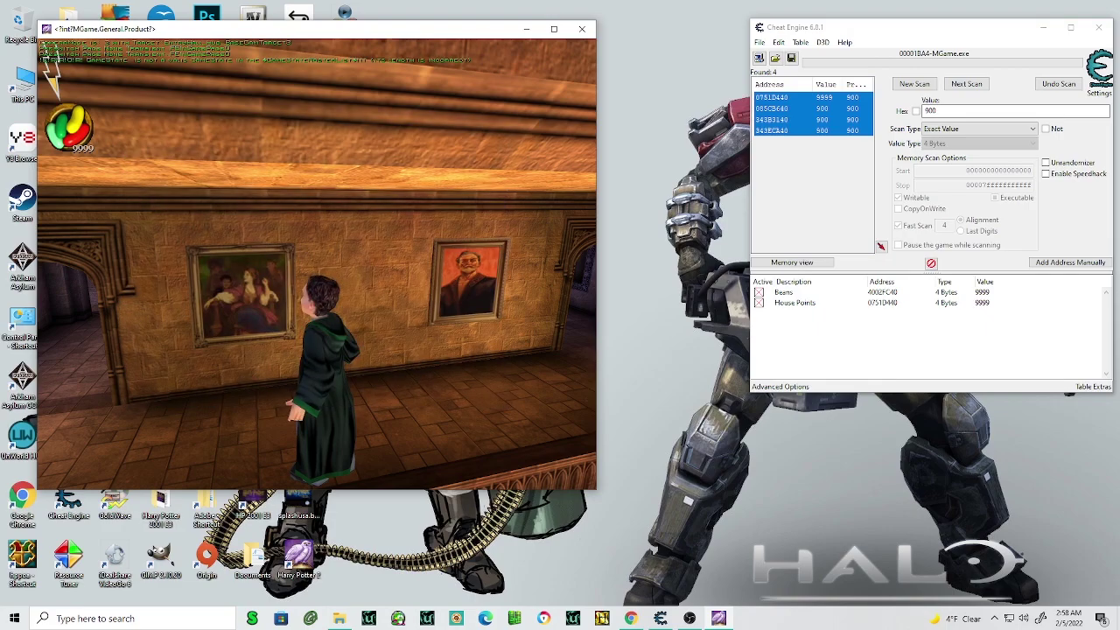
pyautogui.press('`')
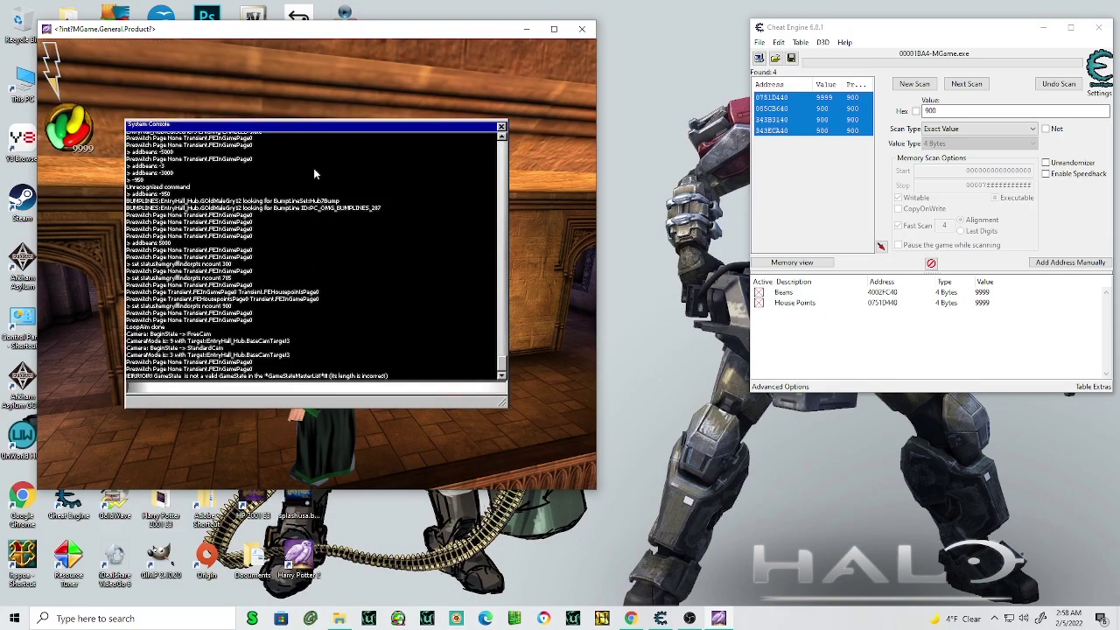
pyautogui.press('`')
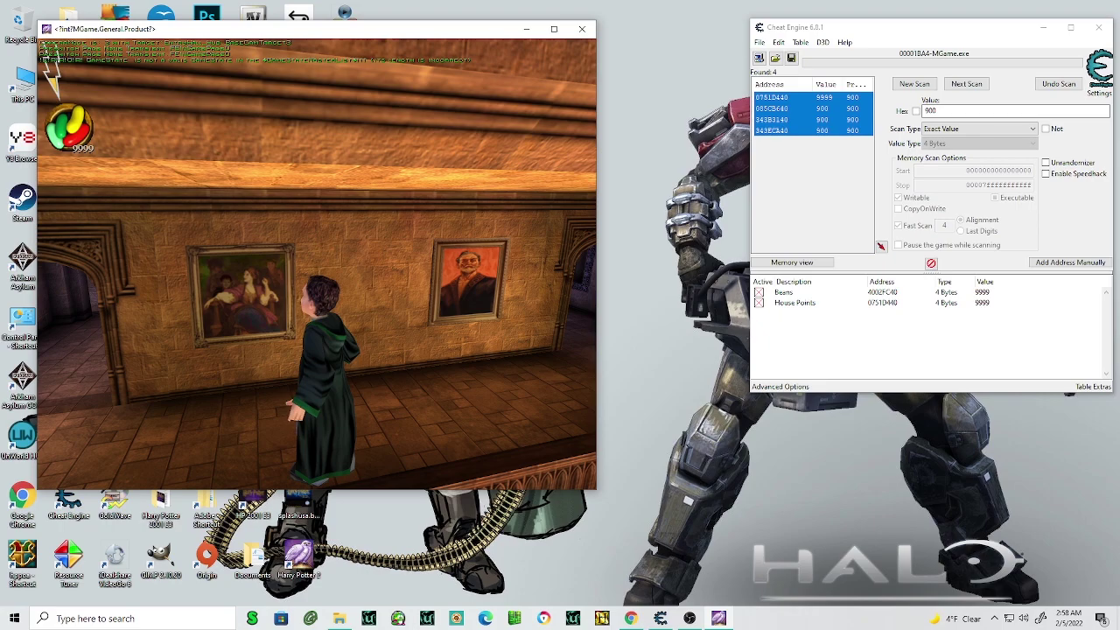
pyautogui.press('Escape')
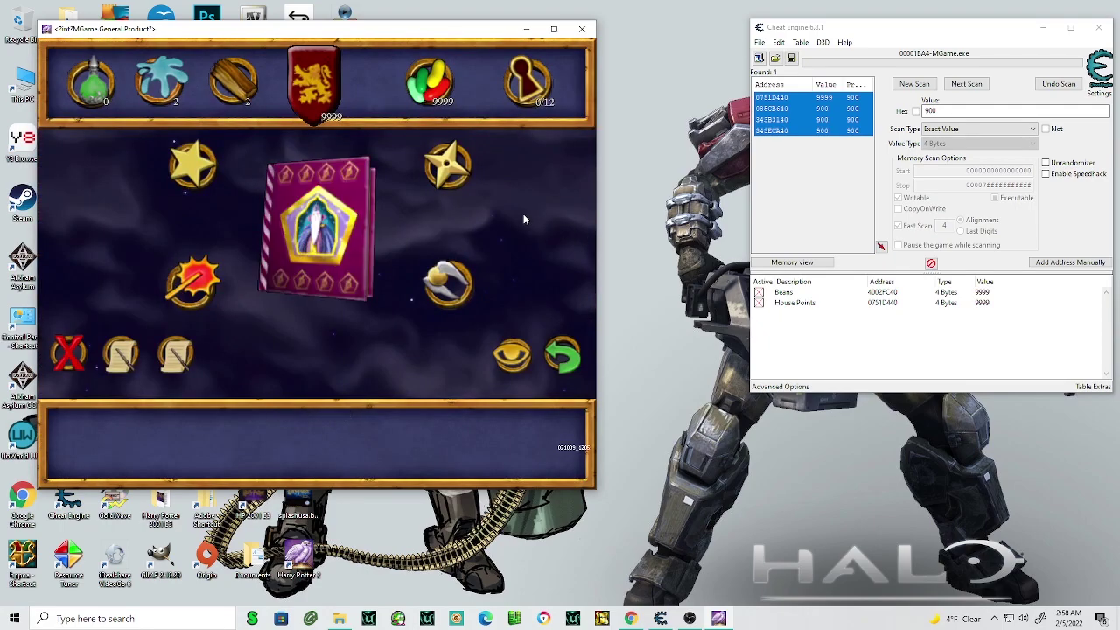
pyautogui.press('Escape')
pyautogui.press('`')
# - Edit the previous console command to set Wiggentree Bark to 900, then check the folio
pyautogui.press('Up')
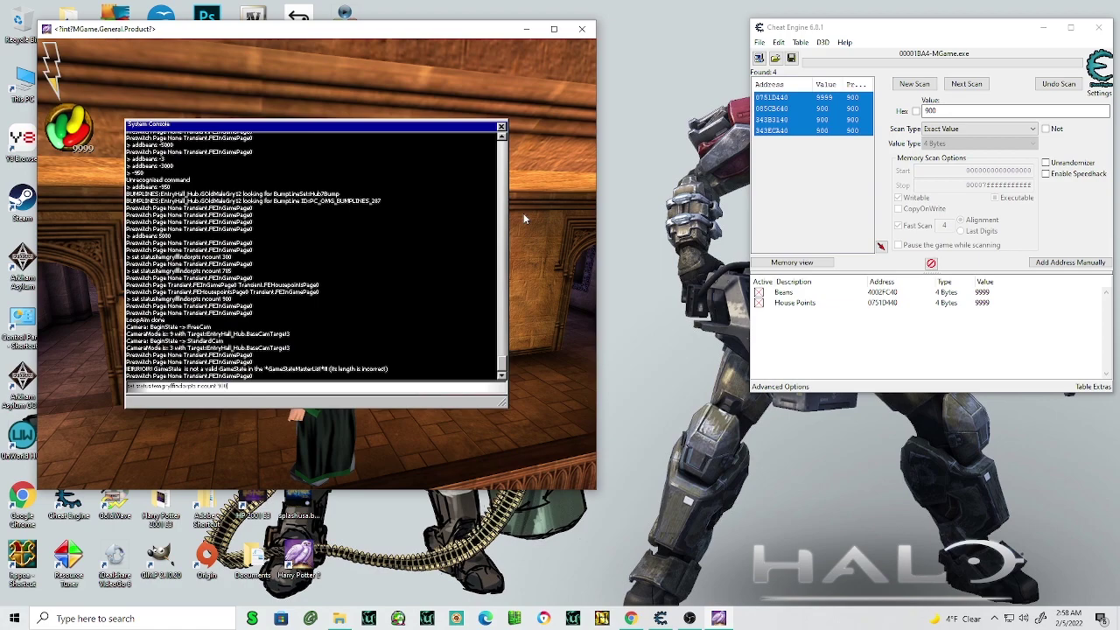
pyautogui.press('BackSpace')
pyautogui.press('BackSpace')
pyautogui.press('BackSpace')
pyautogui.press('BackSpace')
pyautogui.press('BackSpace')
pyautogui.write('enclawpts')
pyautogui.press('BackSpace')
pyautogui.press('BackSpace')
pyautogui.write('oints')
pyautogui.press('Return')
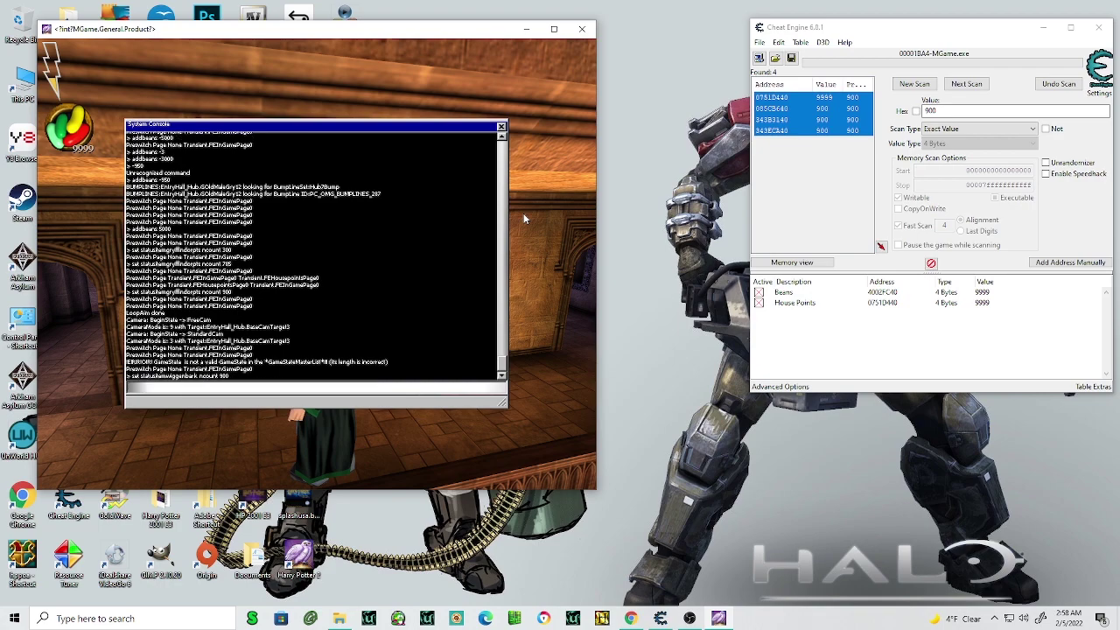
pyautogui.press('Escape')
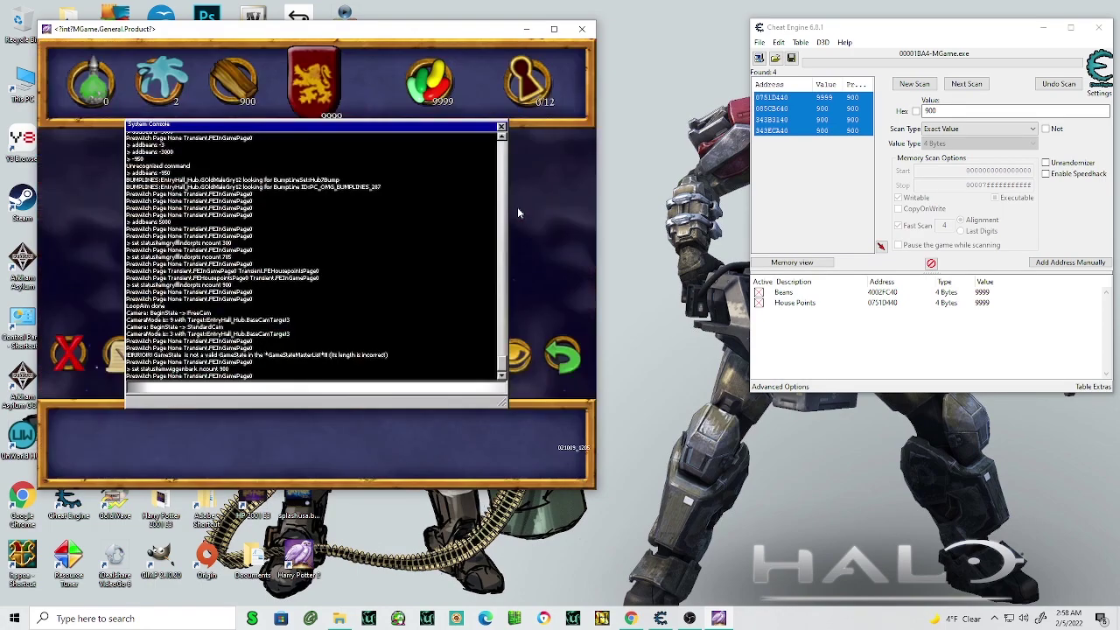
pyautogui.press('Escape')
pyautogui.press('Escape')
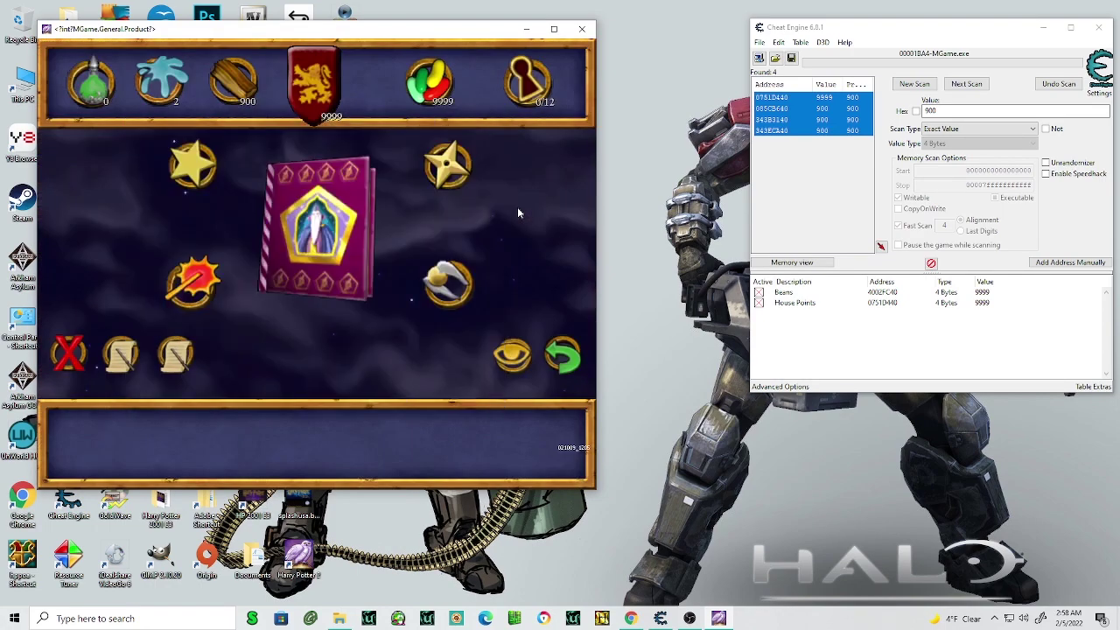
pyautogui.press('Escape')
# - Start a new Cheat Engine scan and run a First Scan for the value 900
pyautogui.click(963, 110)
pyautogui.click(915, 83)
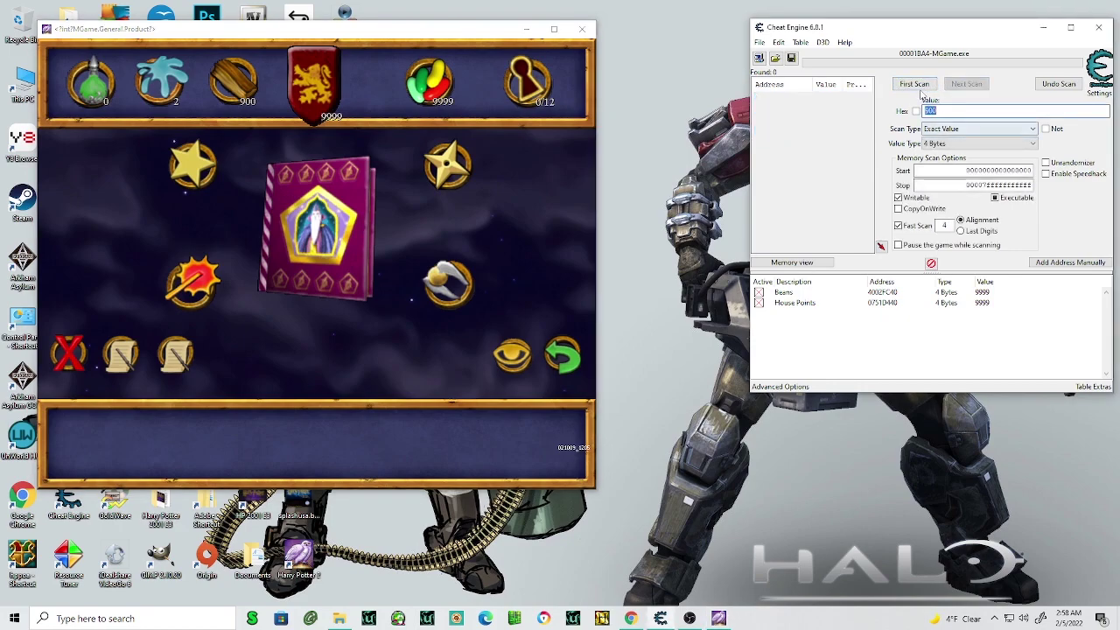
pyautogui.click(914, 83)
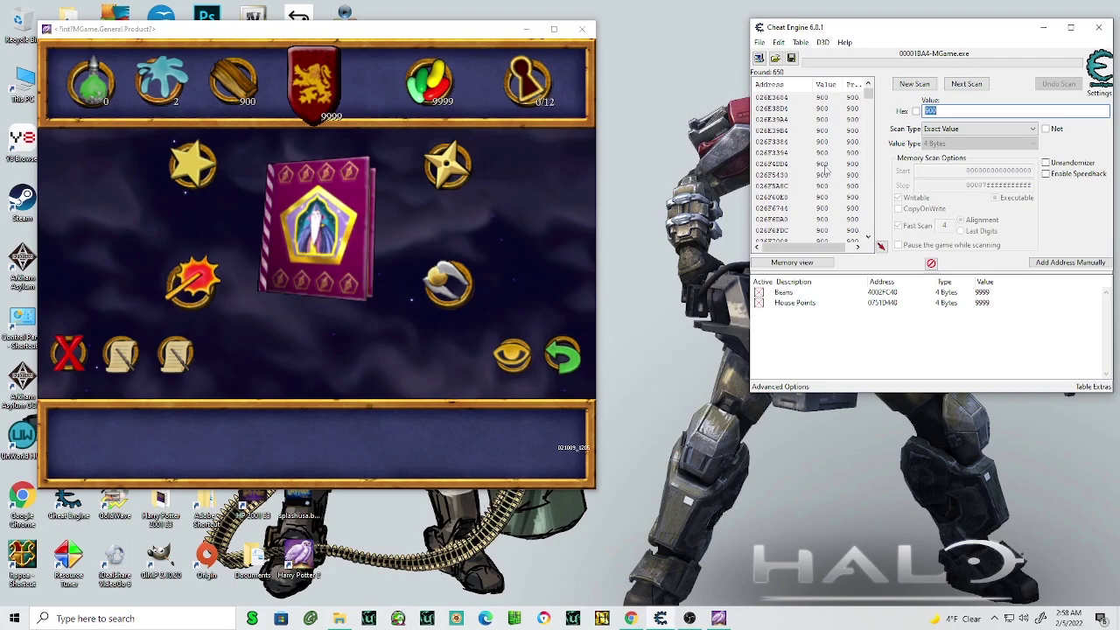
# - Rerun the console command setting Wiggentree Bark to 5000 and confirm it in the folio
pyautogui.click(451, 191)
pyautogui.press('`')
pyautogui.press('Up')
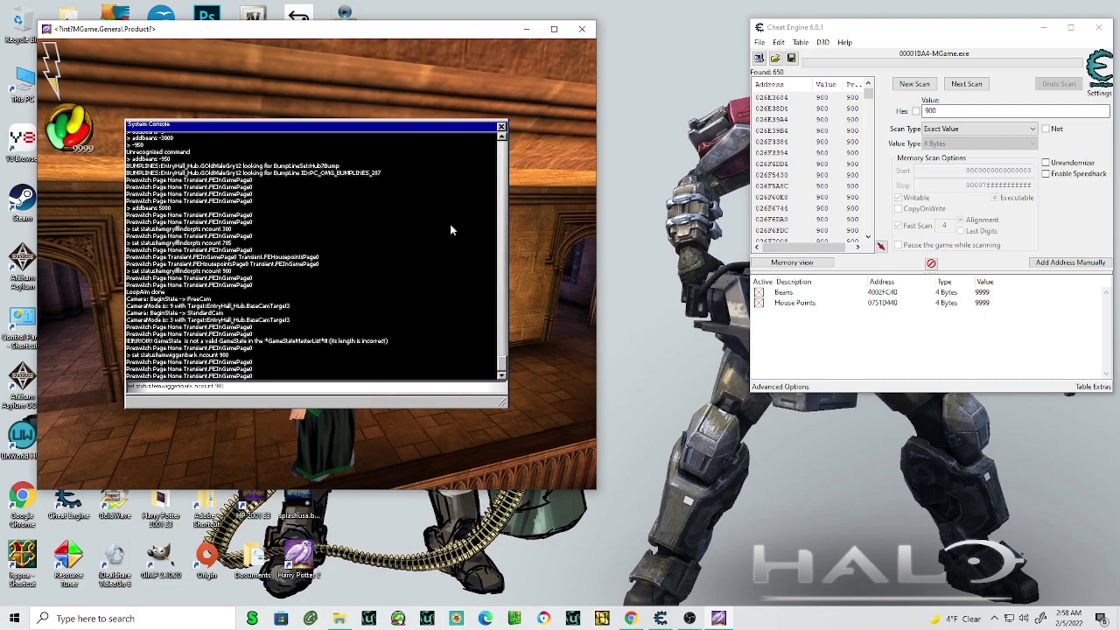
pyautogui.press('Return')
pyautogui.press('`')
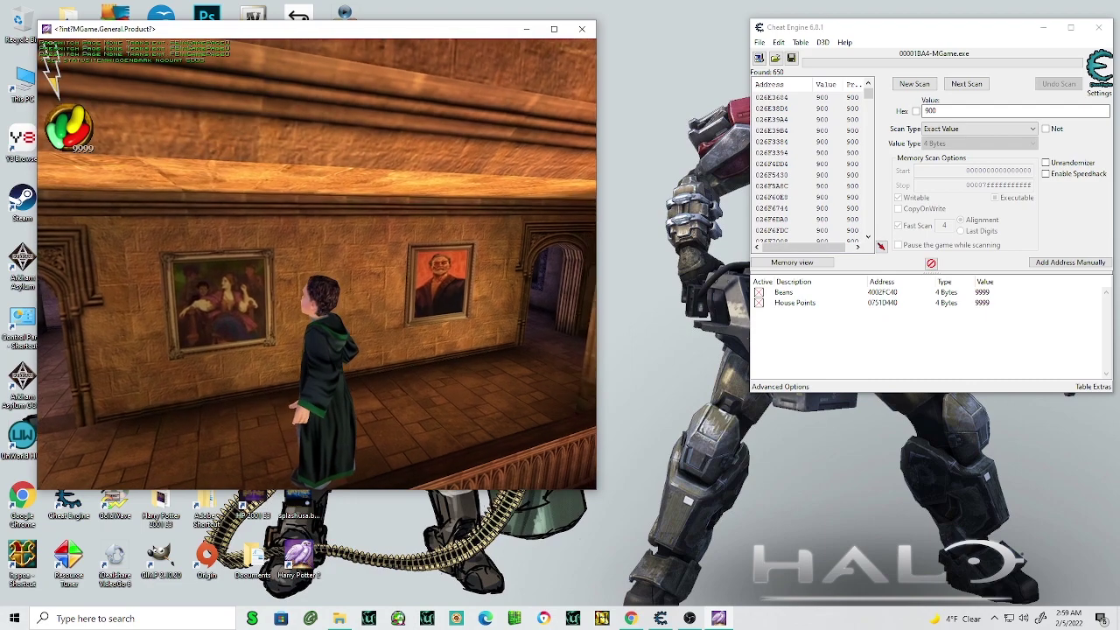
pyautogui.press('Escape')
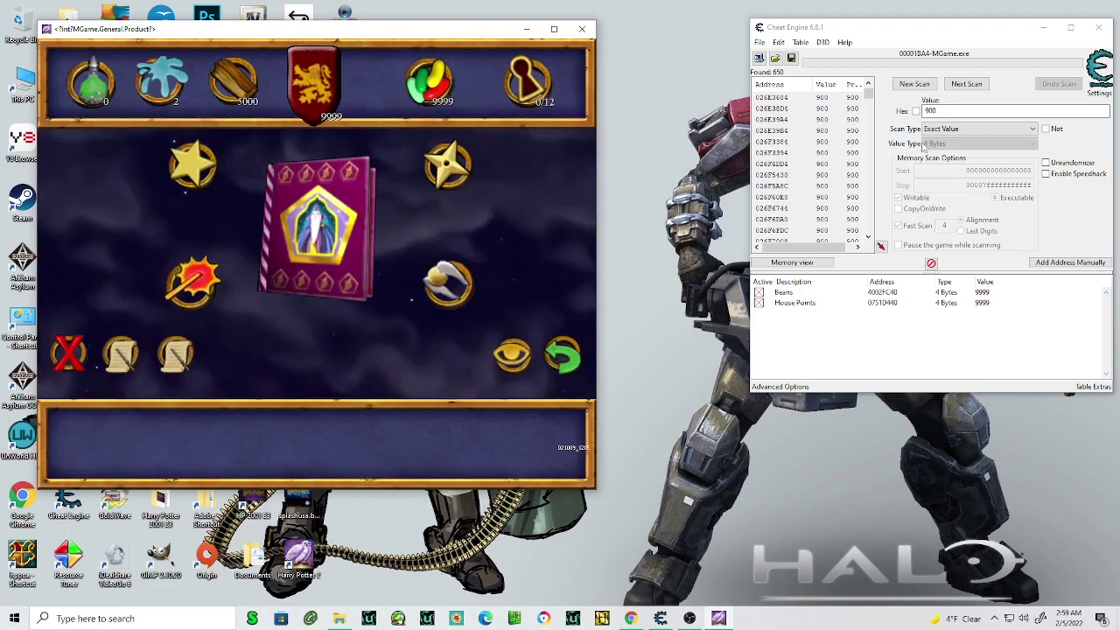
# - Run a Next Scan for 5000, narrowing the results to two addresses
pyautogui.doubleClick(941, 112)
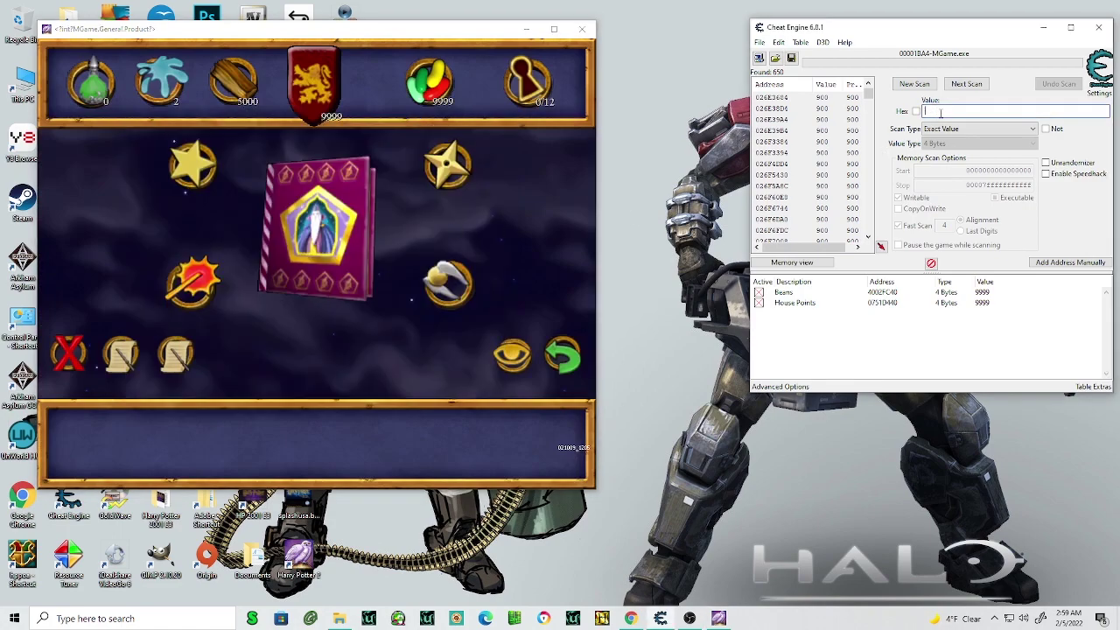
pyautogui.write('9000')
pyautogui.click(968, 85)
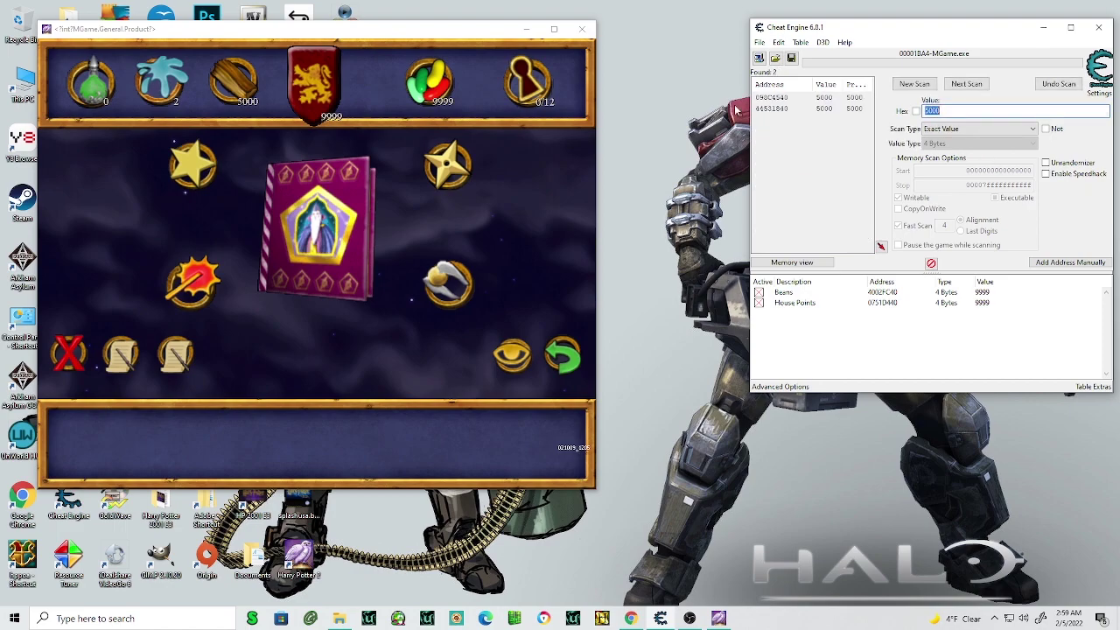
# - Add the first found address, set it to 9999, then delete it as non-working
pyautogui.doubleClick(774, 98)
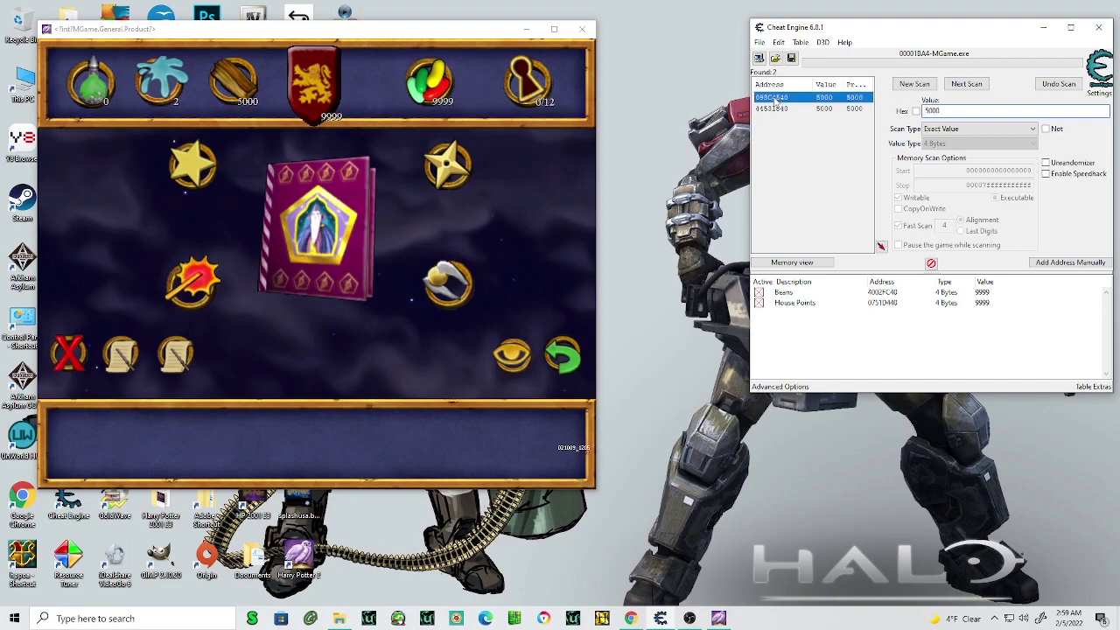
pyautogui.doubleClick(981, 314)
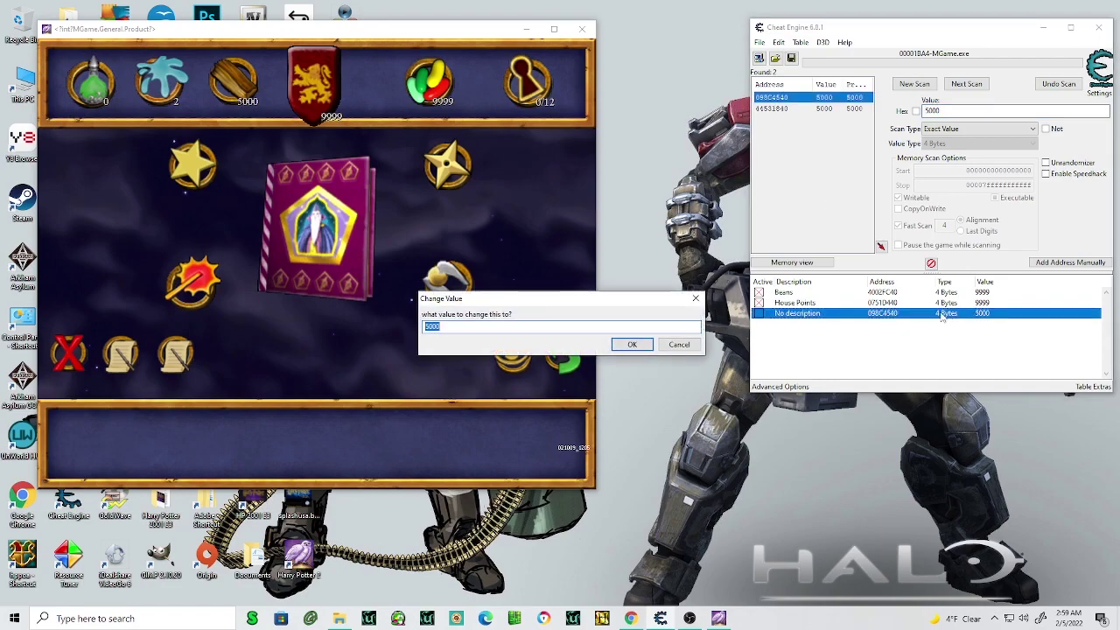
pyautogui.write('9999')
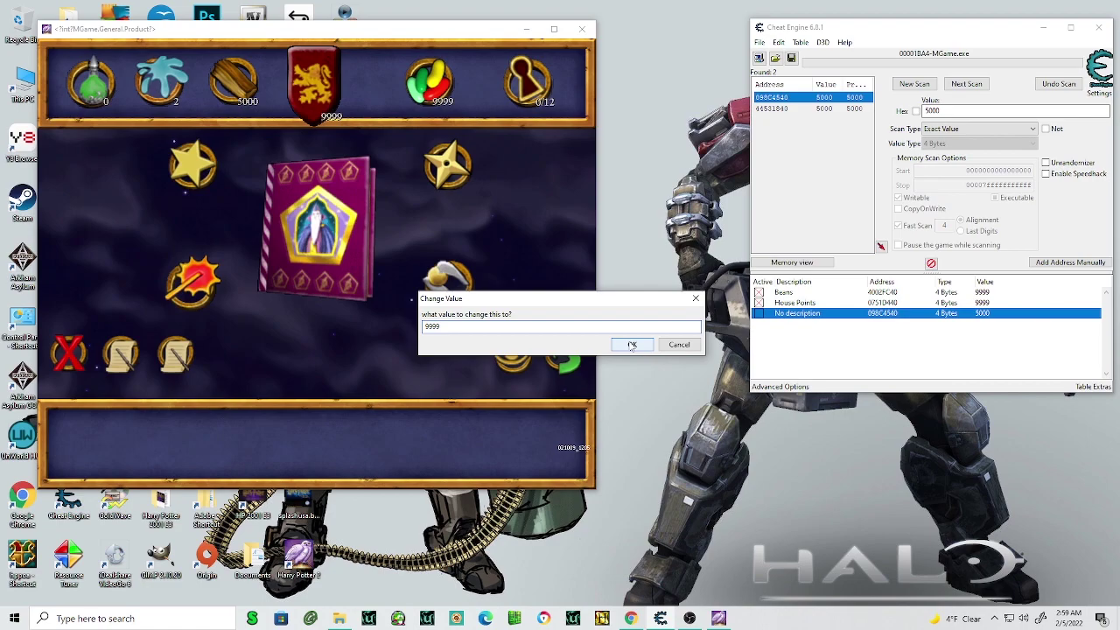
pyautogui.click(630, 345)
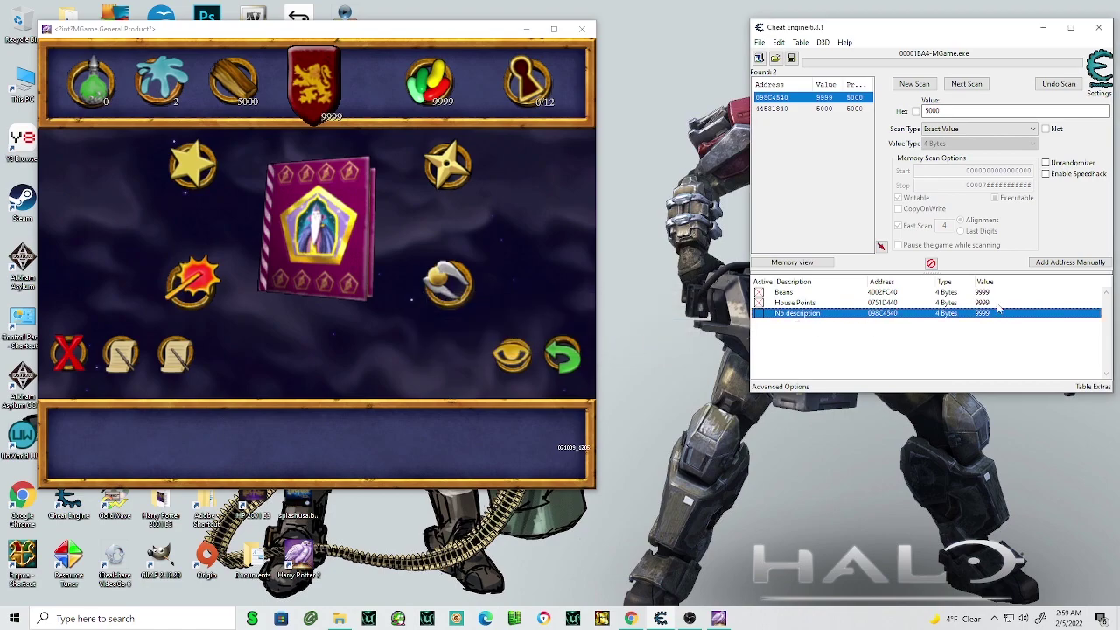
pyautogui.rightClick(816, 316)
pyautogui.click(862, 322)
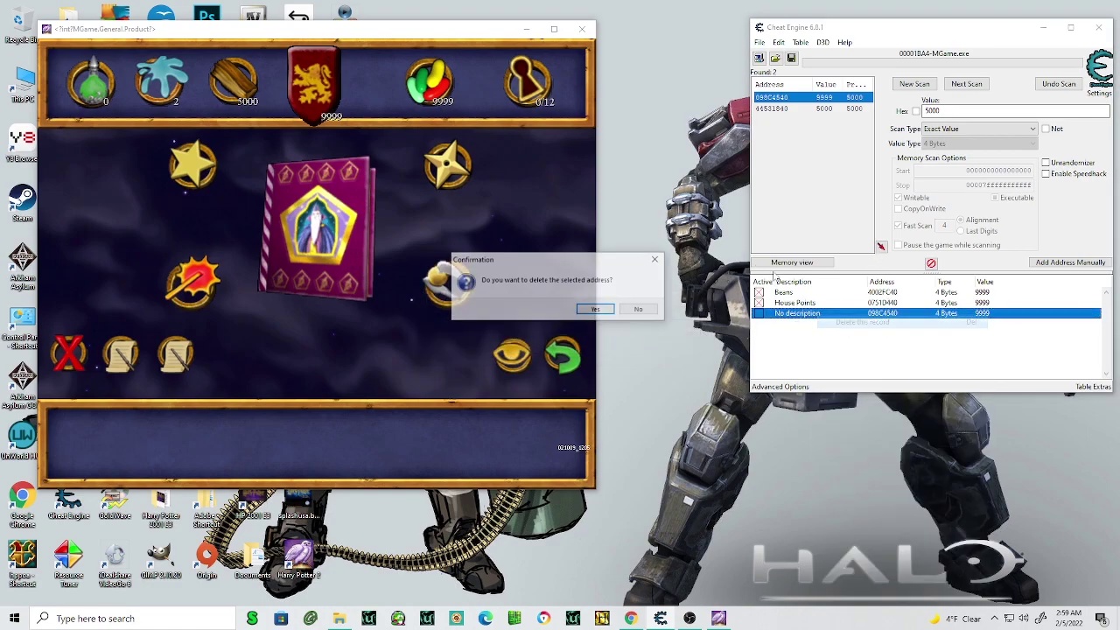
pyautogui.click(595, 308)
# - Add the second address with value 9999 and name it Wiggentree Bark
pyautogui.doubleClick(792, 109)
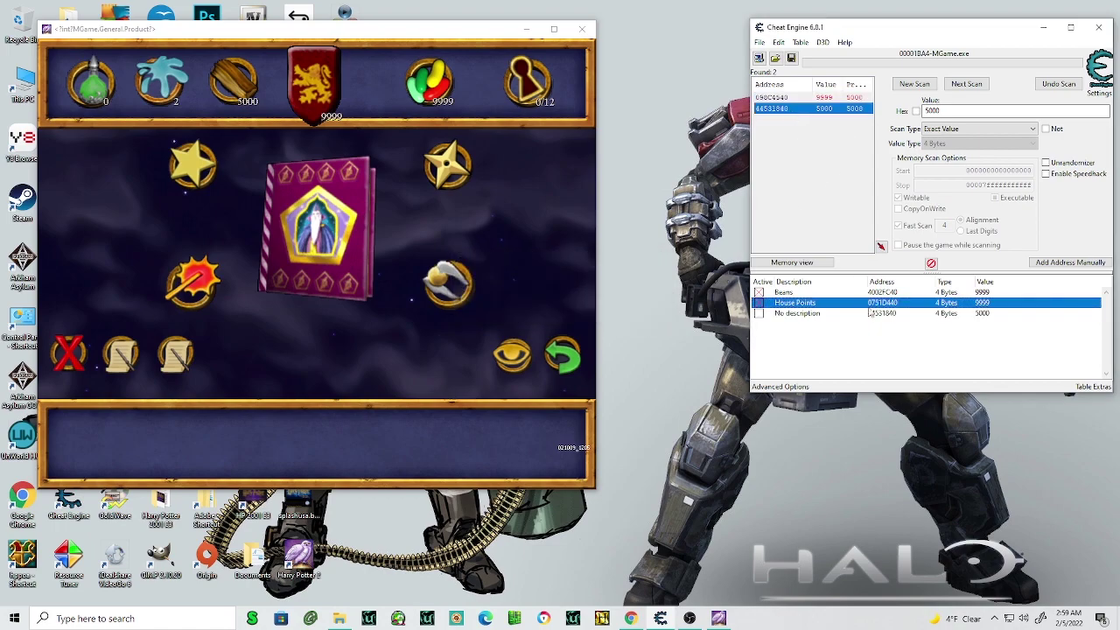
pyautogui.doubleClick(982, 314)
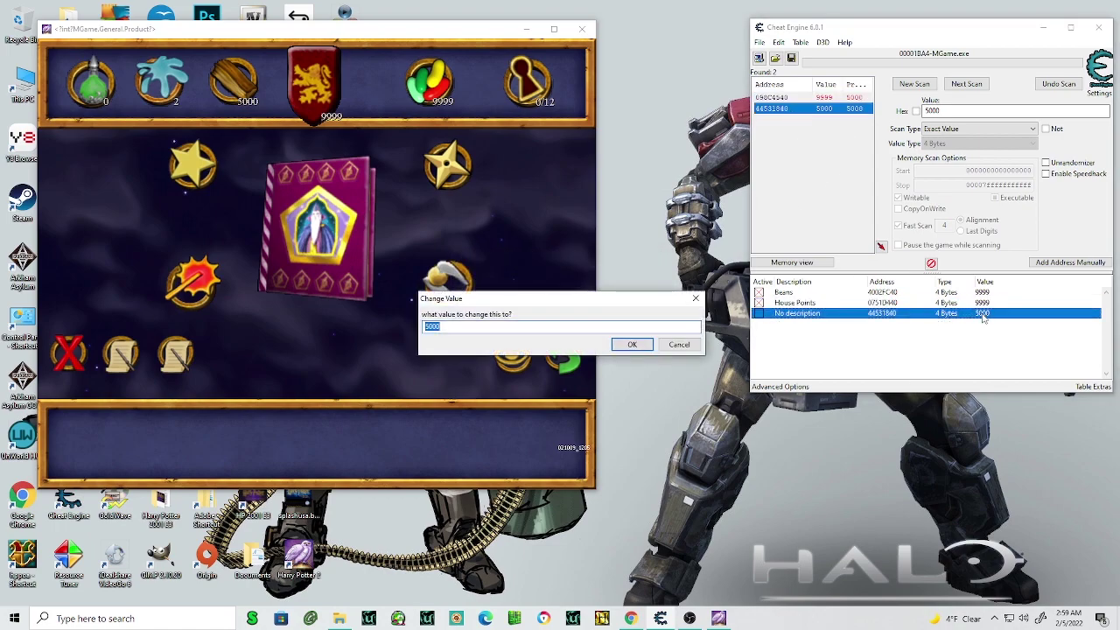
pyautogui.write('9999')
pyautogui.click(615, 345)
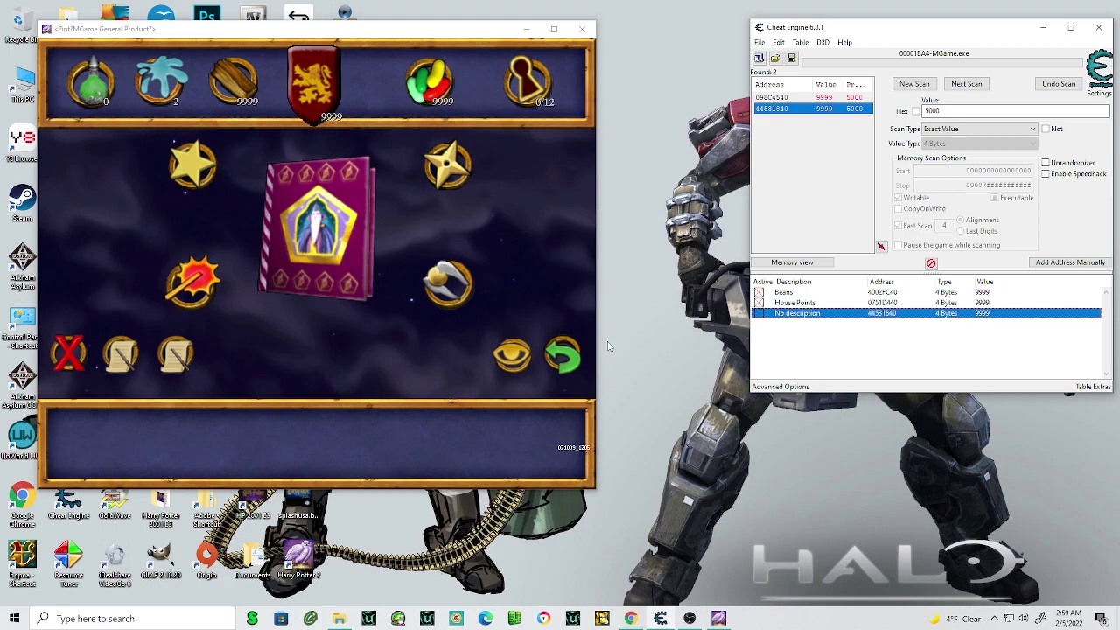
pyautogui.doubleClick(812, 315)
pyautogui.write('W')
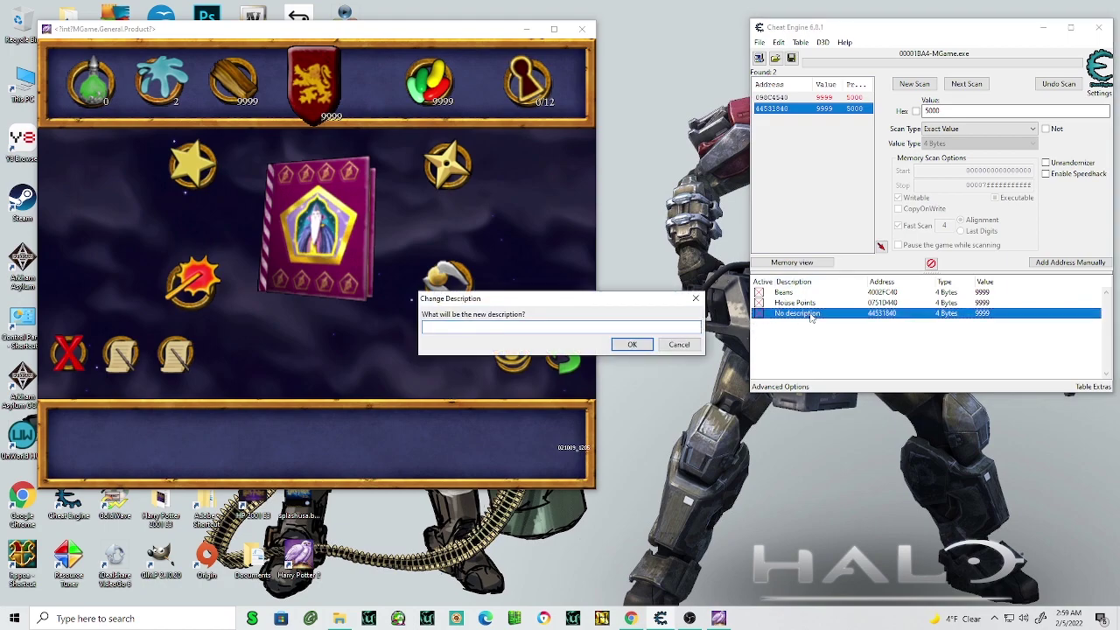
pyautogui.write('iggentree Bark')
pyautogui.click(630, 344)
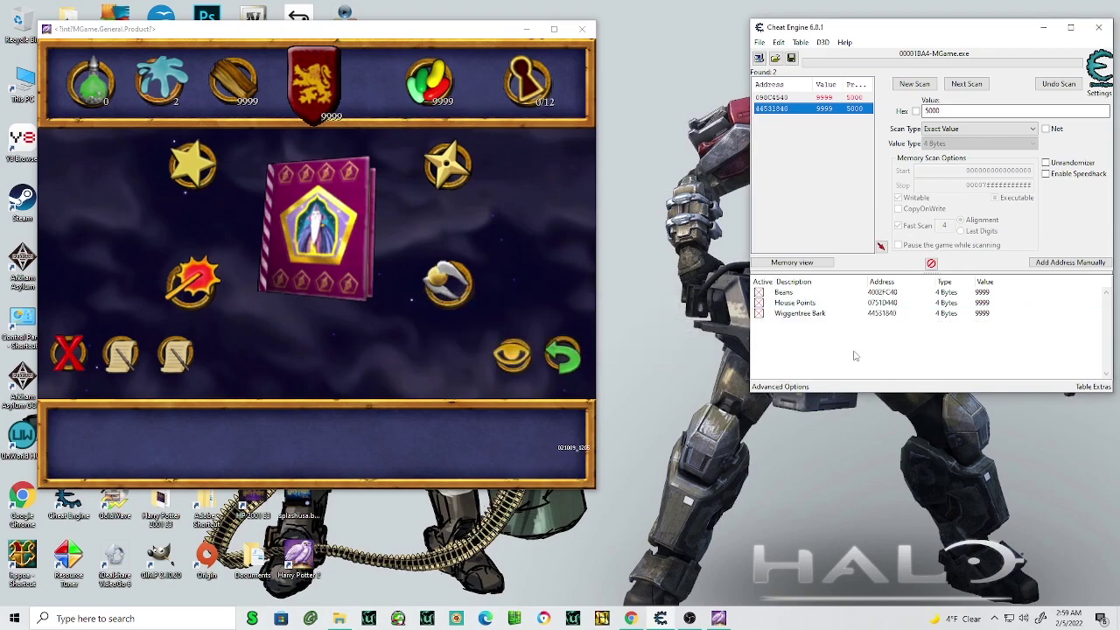
# - Close the game inventory and walk Harry back and forth along the balcony
pyautogui.click(486, 252)
pyautogui.press('Escape')
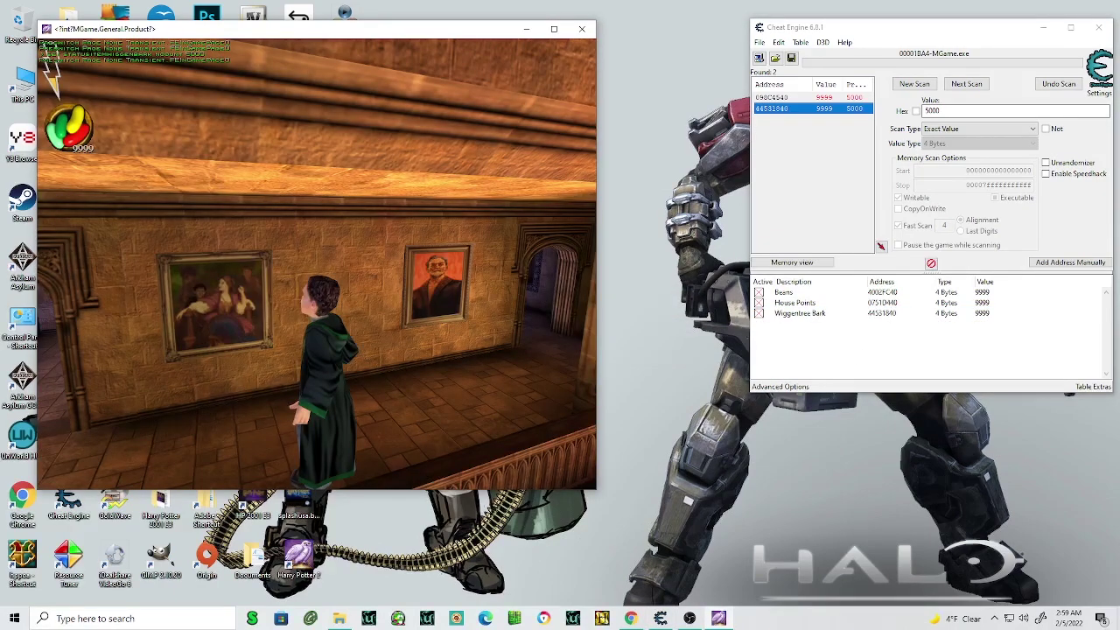
pyautogui.press('Left')
pyautogui.press('Up')
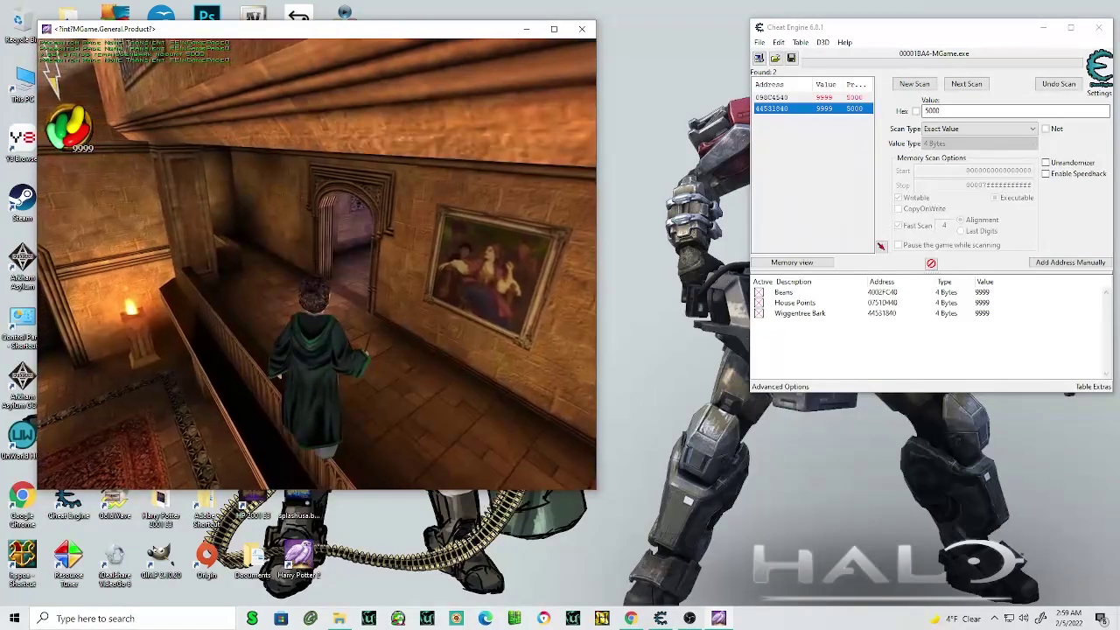
pyautogui.press('Left')
pyautogui.press('Up')
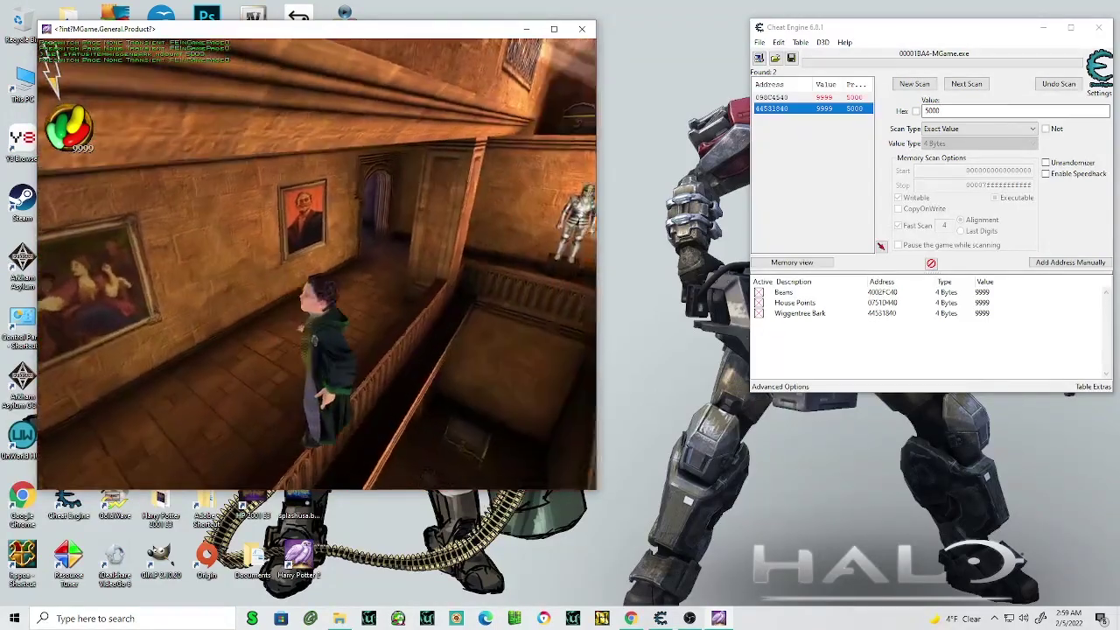
# - Walk toward the doorway and painting, look around the hall, and toggle the console
pyautogui.press('Left')
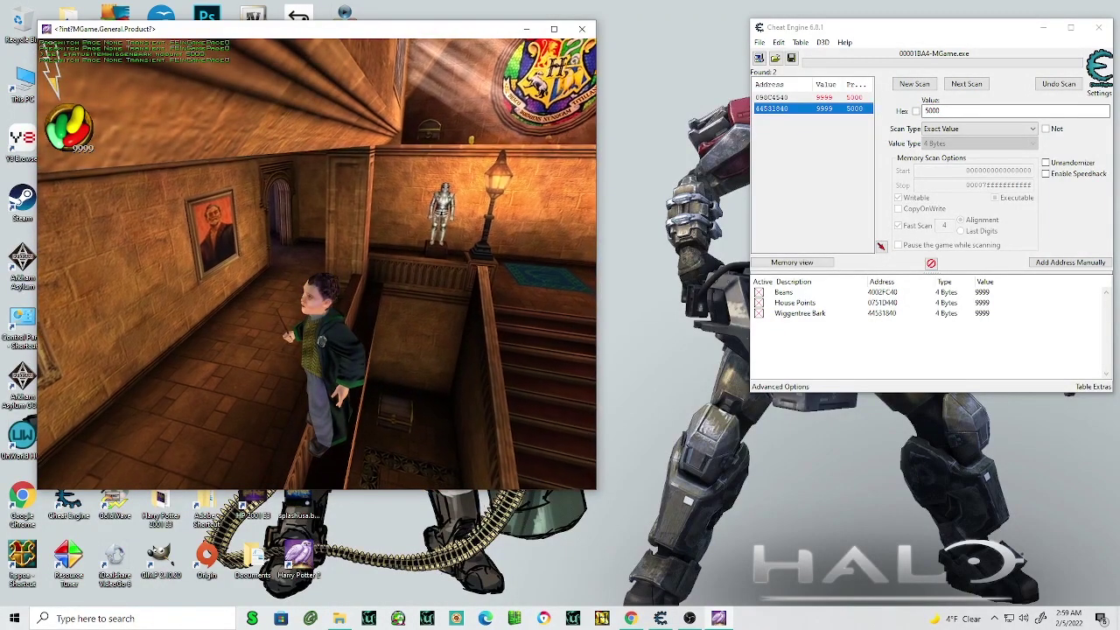
pyautogui.press('Left')
pyautogui.press('Up')
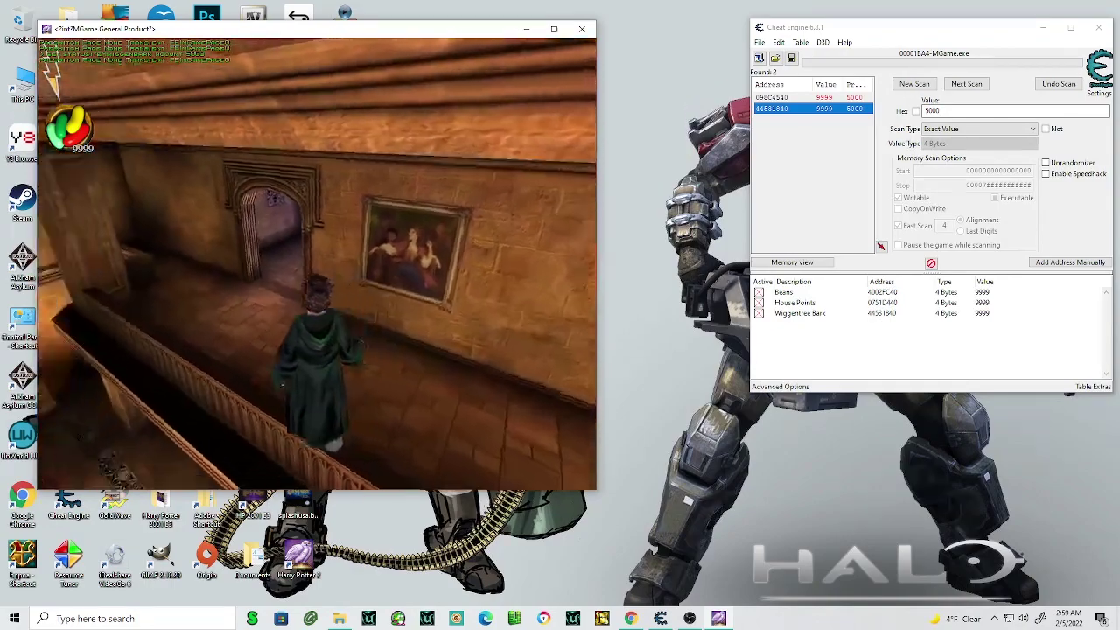
pyautogui.press('Left')
pyautogui.press('Right')
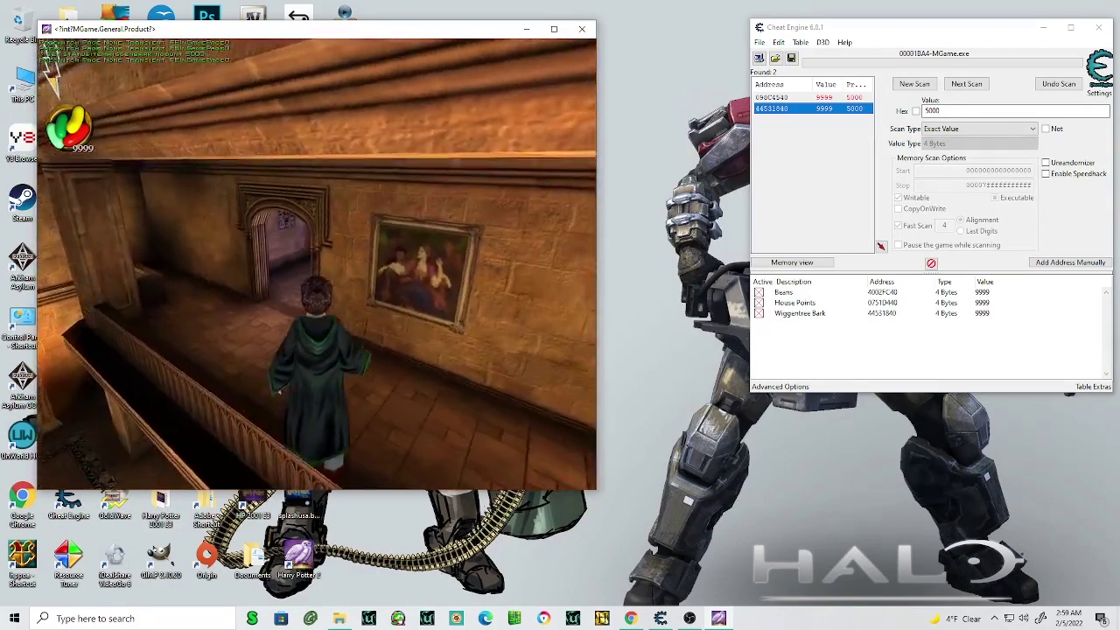
pyautogui.press('Right')
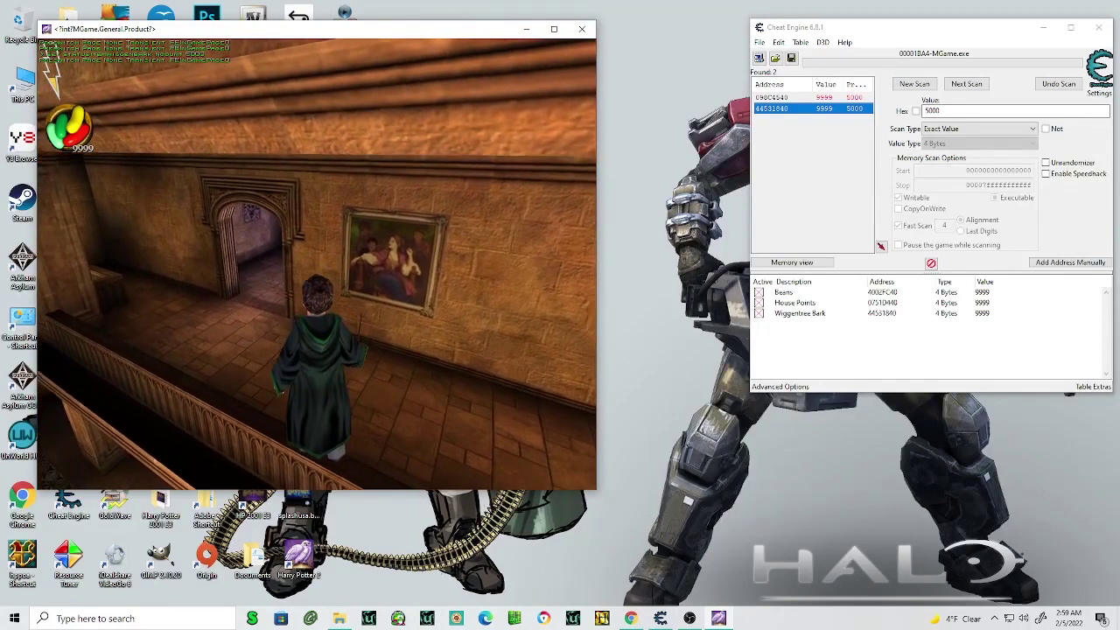
pyautogui.press('`')
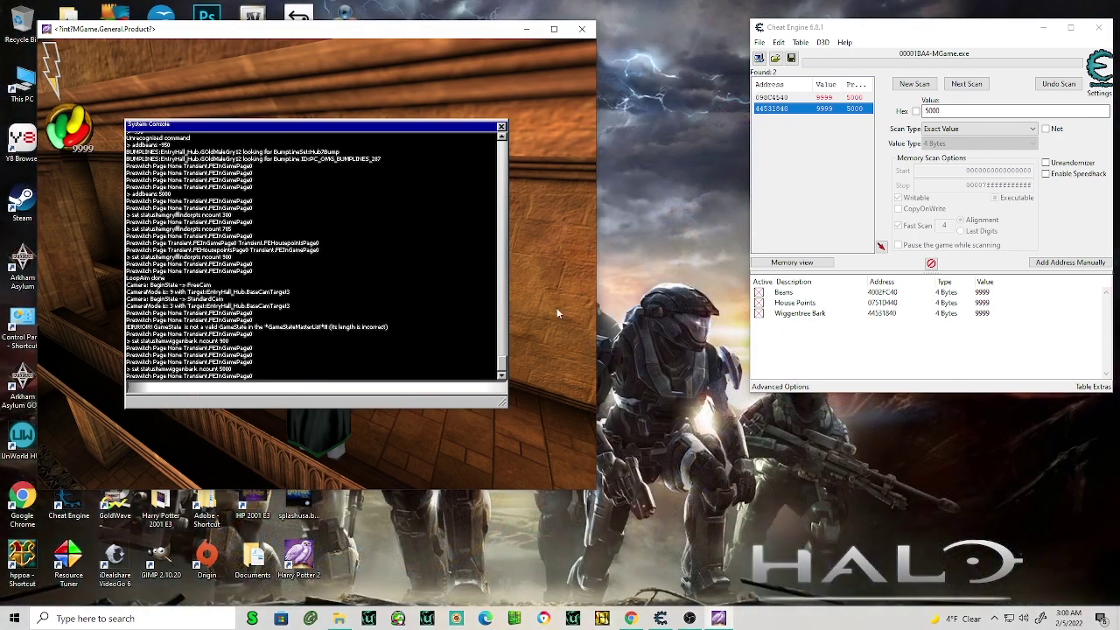
pyautogui.press('`')
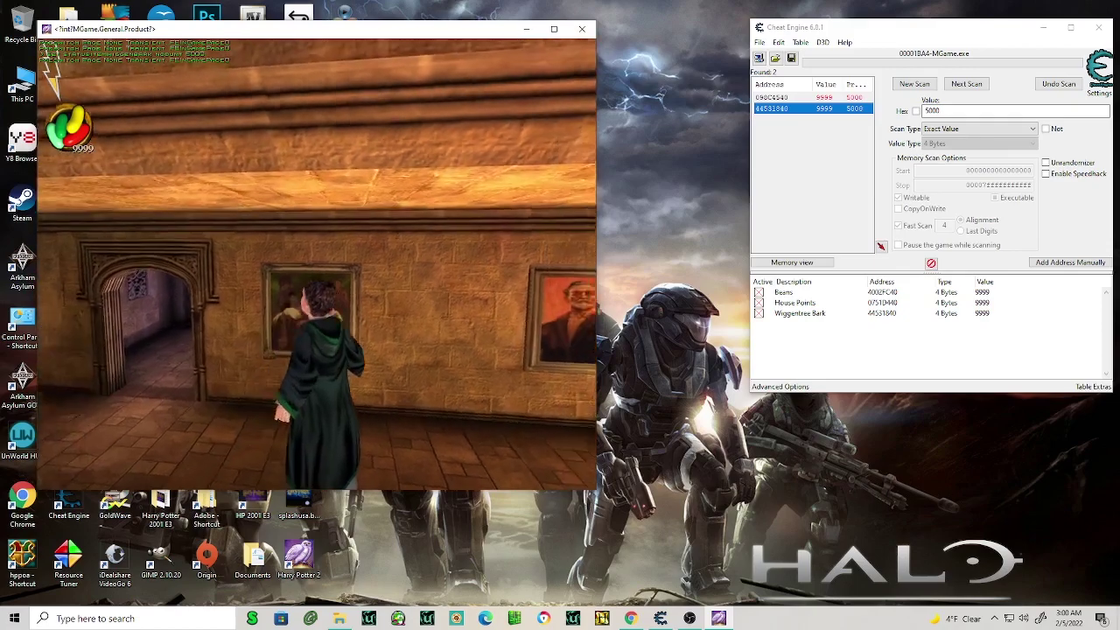
# - Open the game console and check the current item counts in the inventory
pyautogui.press('`')
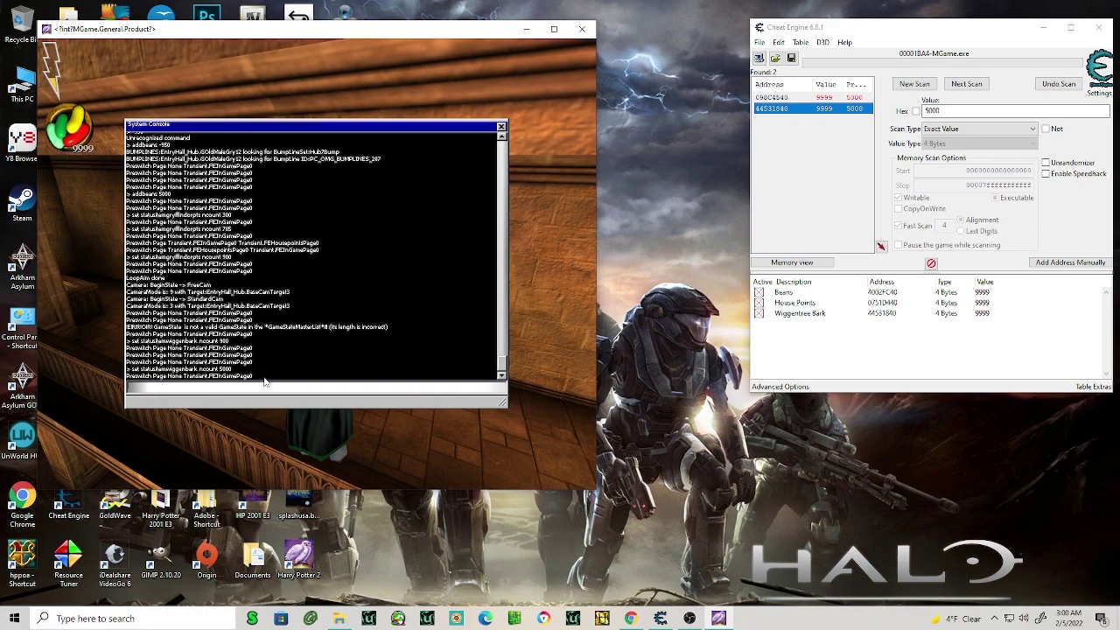
pyautogui.press('Escape')
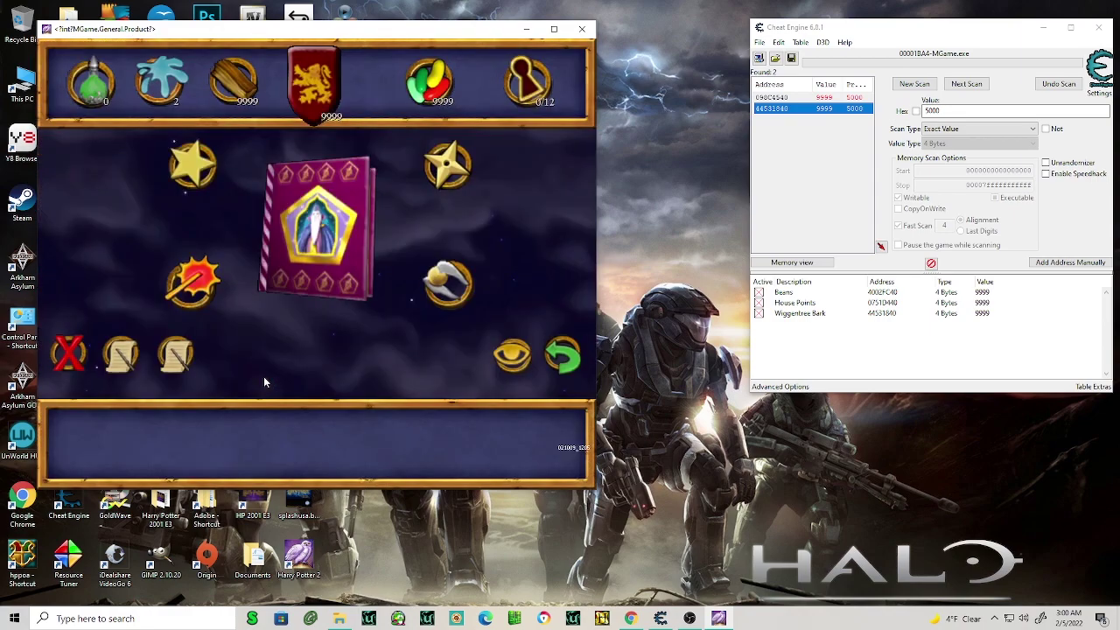
pyautogui.press('Escape')
# - Edit the recalled set-status command's item name, run it for 5000, and view the inventory
pyautogui.press('Up')
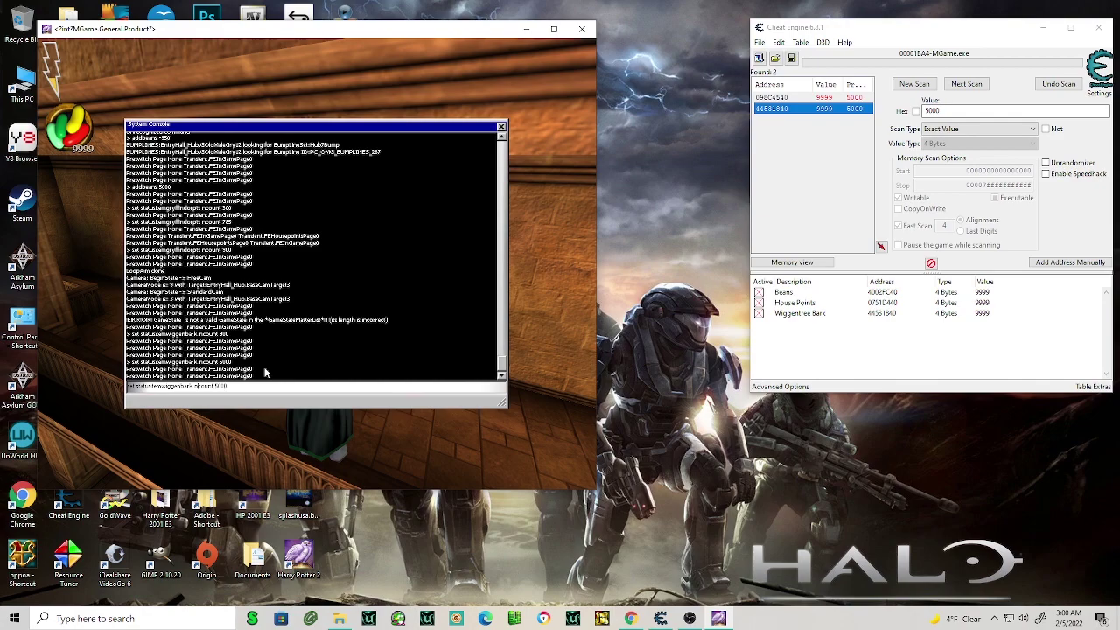
pyautogui.press('BackSpace')
pyautogui.press('BackSpace')
pyautogui.press('BackSpace')
pyautogui.write('beans')
pyautogui.press('BackSpace')
pyautogui.press('BackSpace')
pyautogui.press('BackSpace')
pyautogui.write('chocolatefrogs')
pyautogui.press('Return')
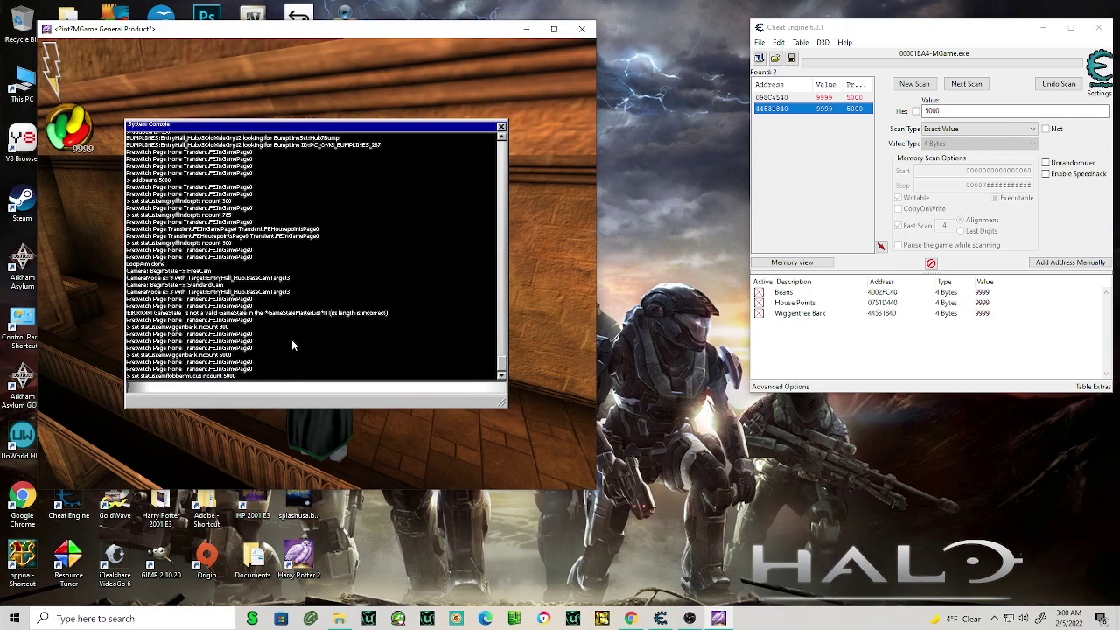
pyautogui.press('Escape')
pyautogui.press('Escape')
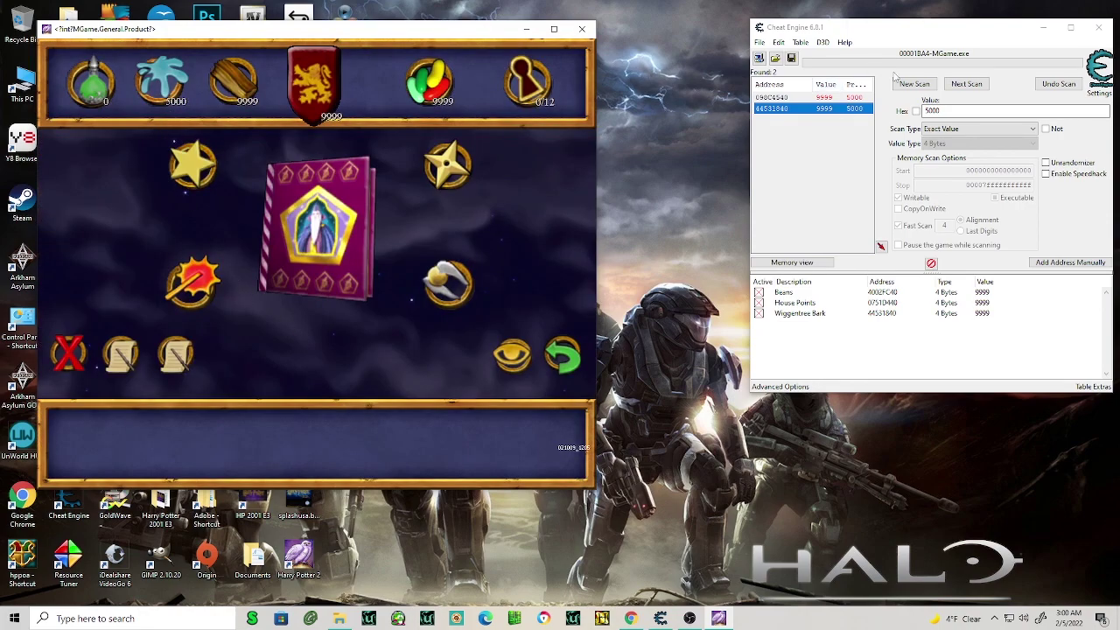
# - Run a fresh First Scan for 5000, then rerun the mucus count command in-game
pyautogui.click(915, 86)
pyautogui.click(915, 85)
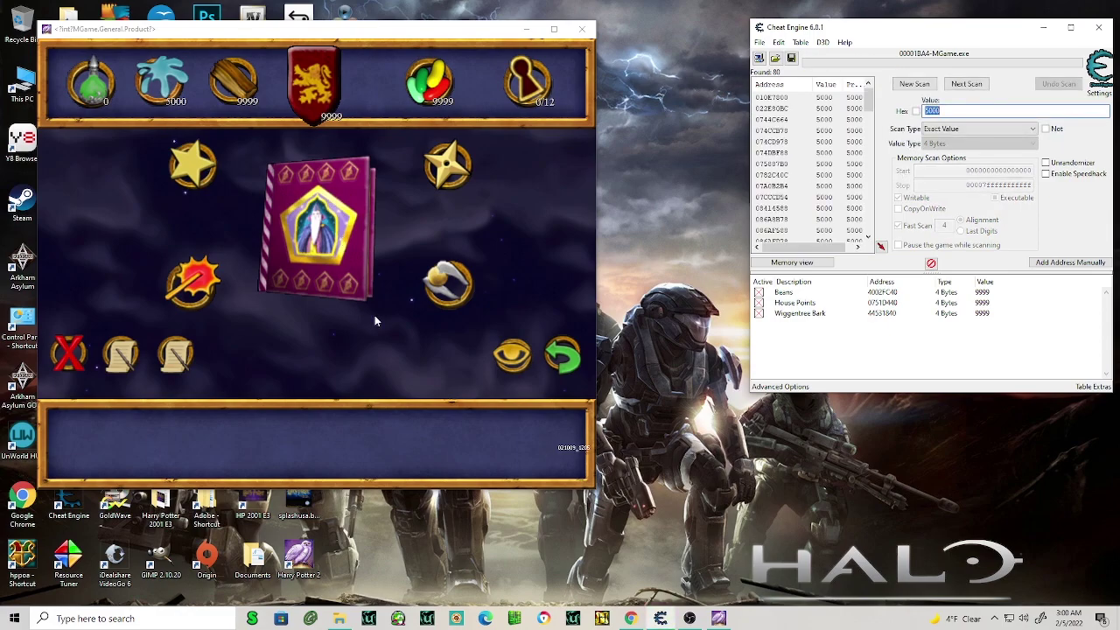
pyautogui.click(271, 305)
pyautogui.press('Escape')
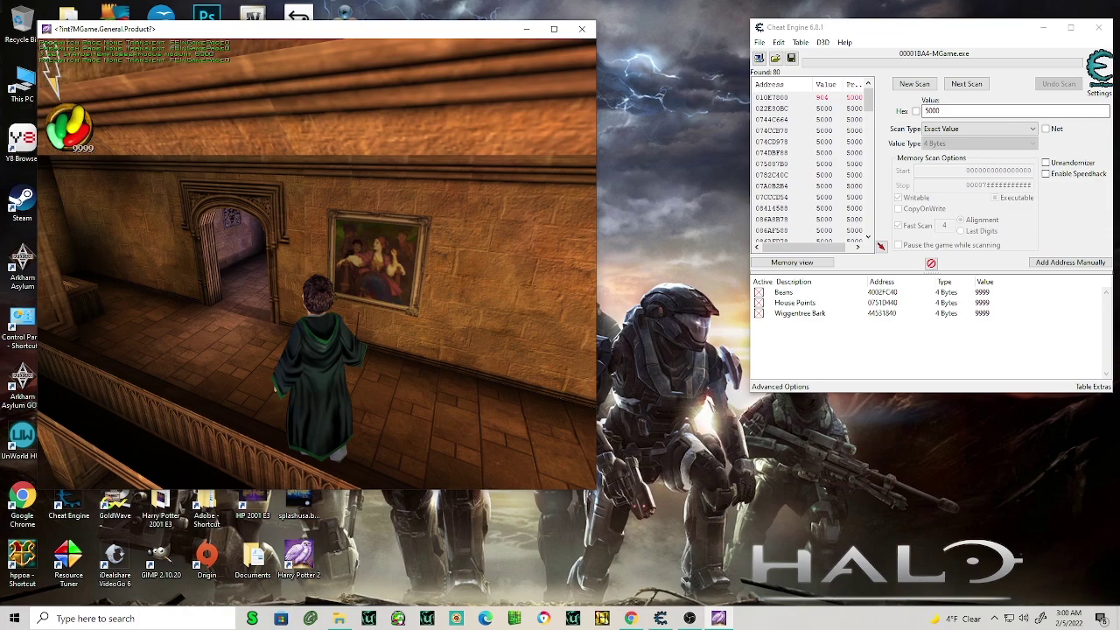
pyautogui.press('`')
pyautogui.press('Up')
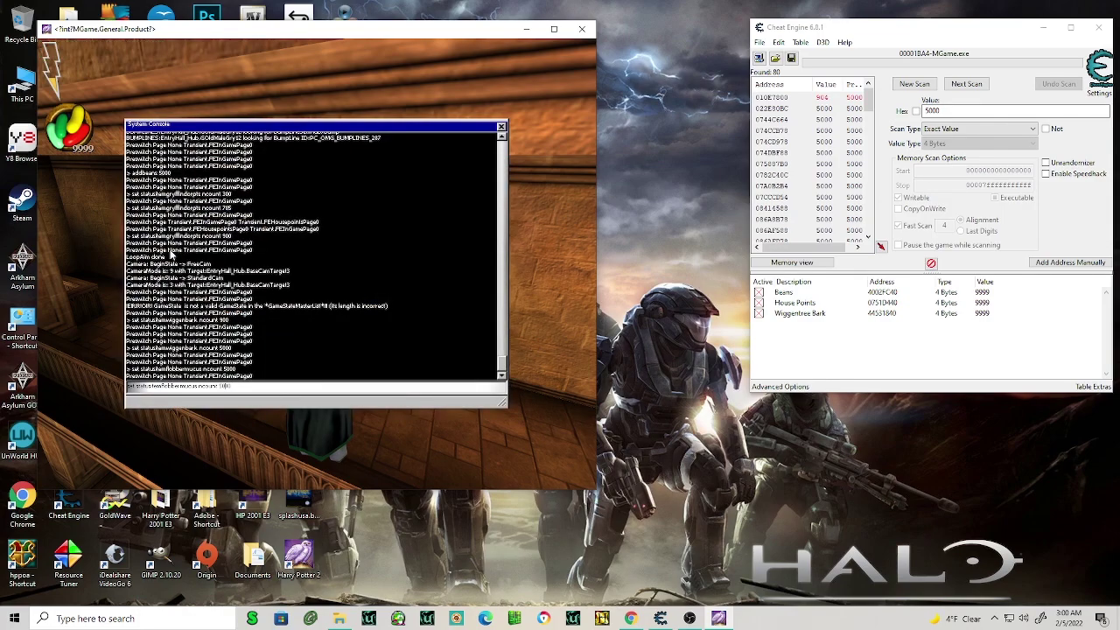
pyautogui.press('Return')
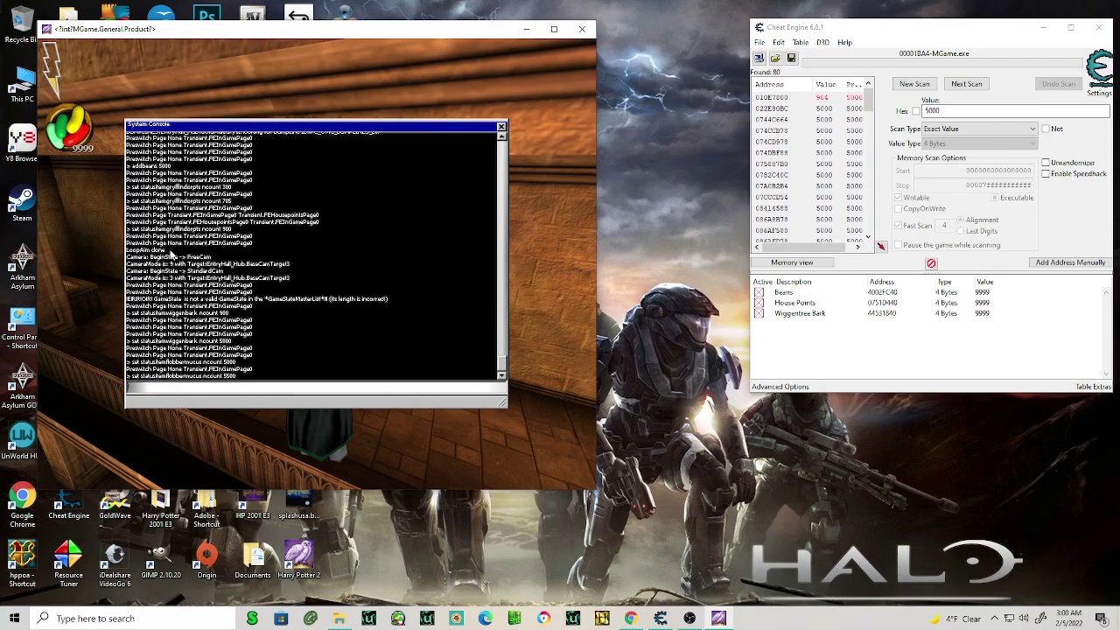
pyautogui.press('`')
pyautogui.press('Escape')
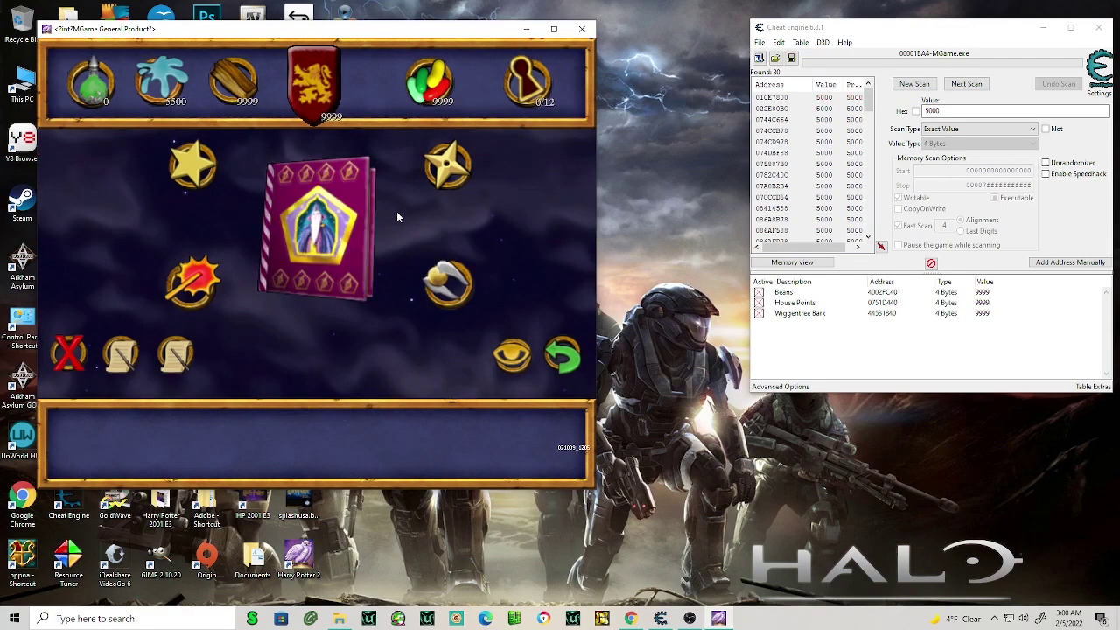
# - Add changed address 44531D40 to the cheat table and set its value to 9999
pyautogui.moveTo(870, 98)
pyautogui.mouseDown()
pyautogui.moveTo(869, 210)
pyautogui.moveTo(868, 185)
pyautogui.mouseUp()
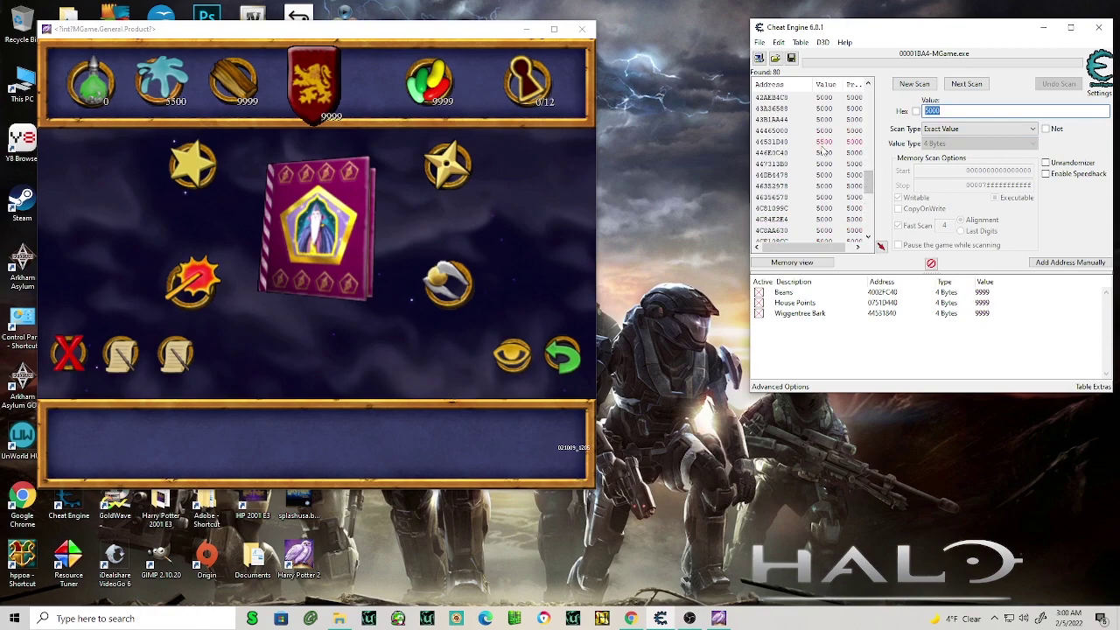
pyautogui.click(824, 142)
pyautogui.doubleClick(824, 142)
pyautogui.doubleClick(985, 324)
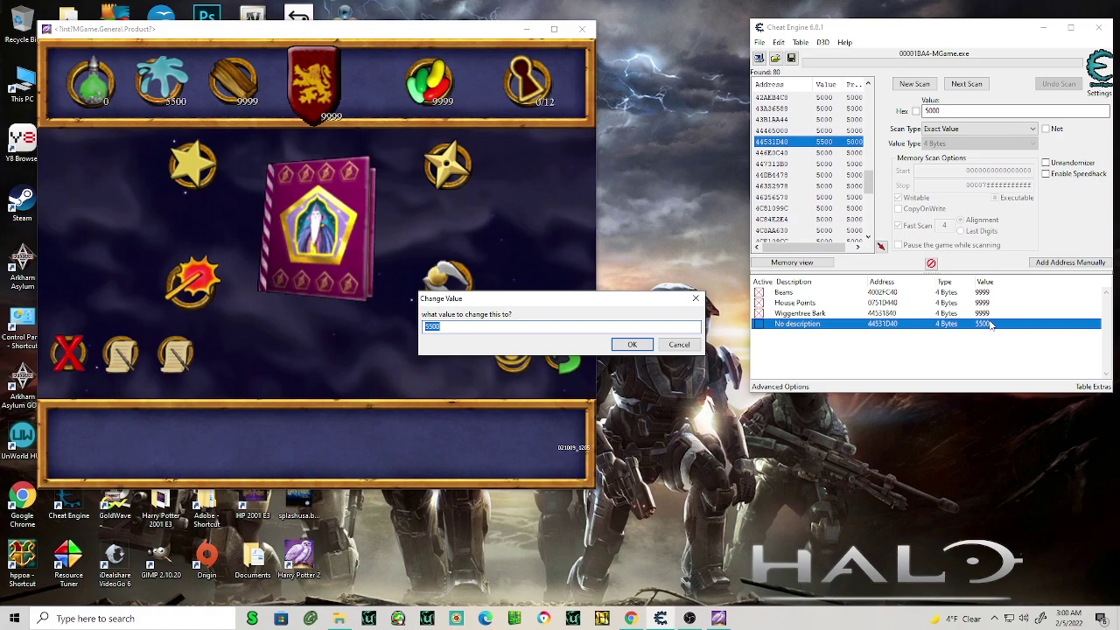
pyautogui.write('9999')
pyautogui.click(633, 345)
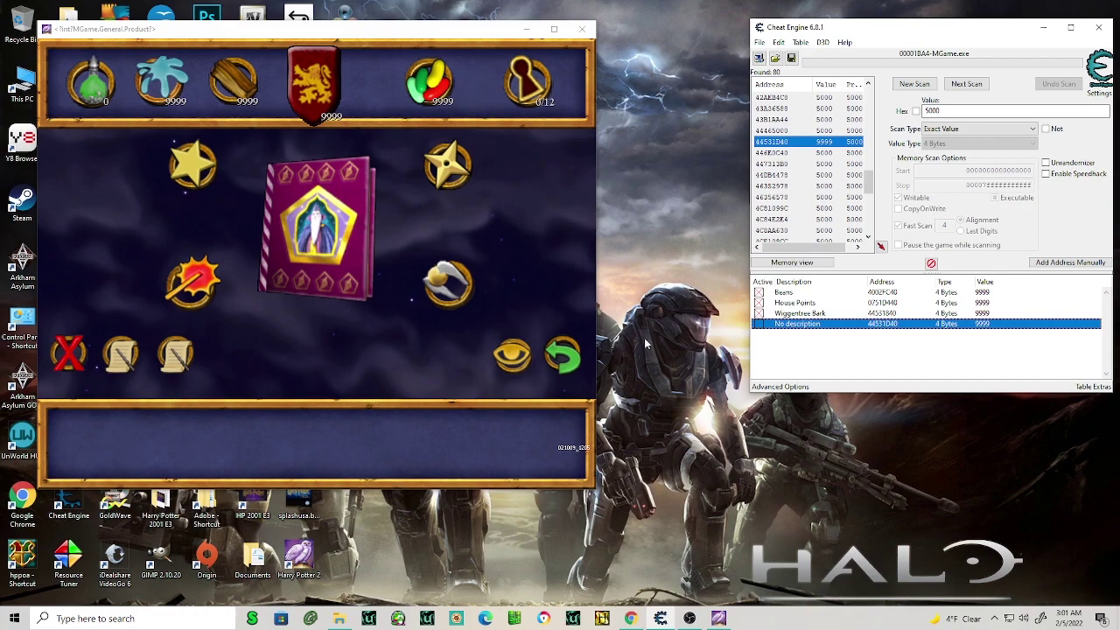
# - Rename the 44531D40 entry to Flobberworm Mucus
pyautogui.doubleClick(793, 325)
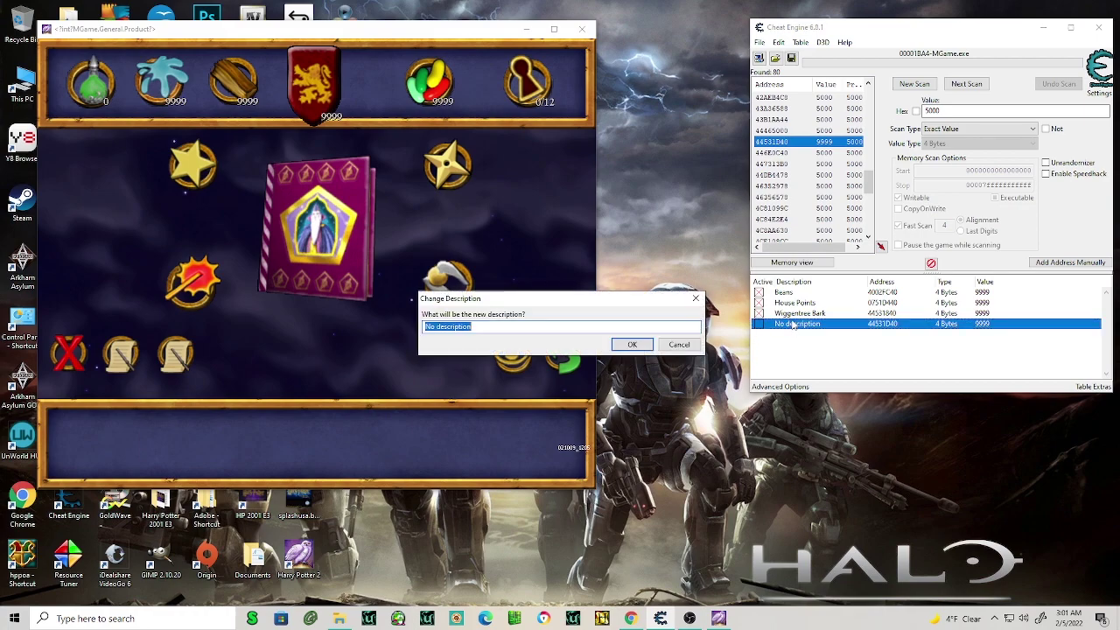
pyautogui.press('BackSpace')
pyautogui.write('Flobberw')
pyautogui.write('orm M')
pyautogui.write('ucus')
pyautogui.click(632, 345)
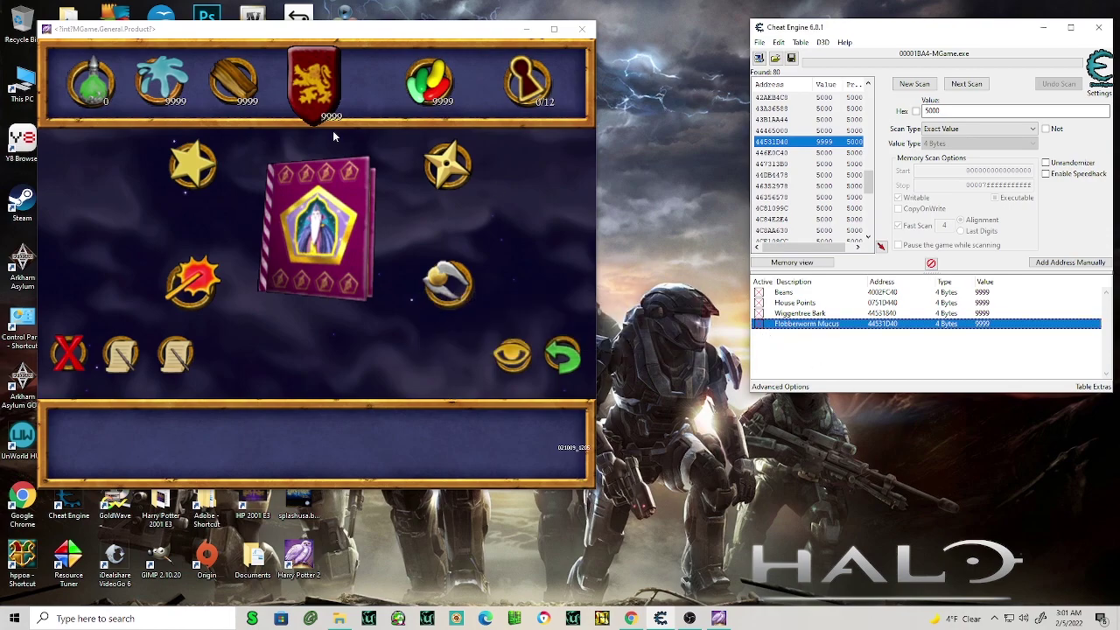
# - Clear the scan results and set the Wiggenweld potion count through the game console
pyautogui.click(915, 84)
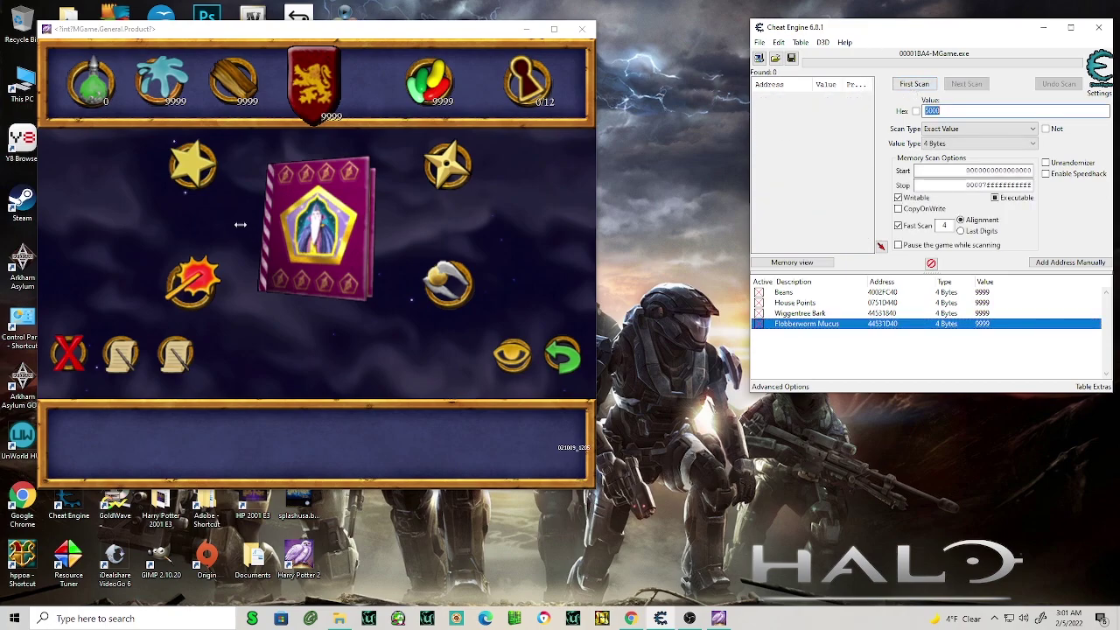
pyautogui.click(337, 325)
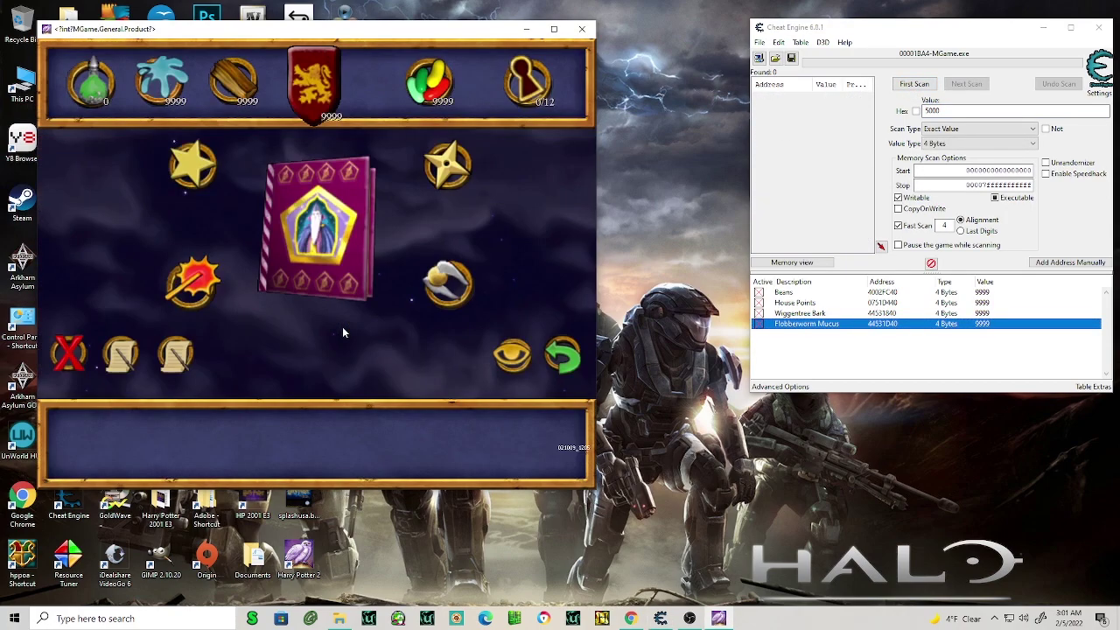
pyautogui.press('`')
pyautogui.press('Up')
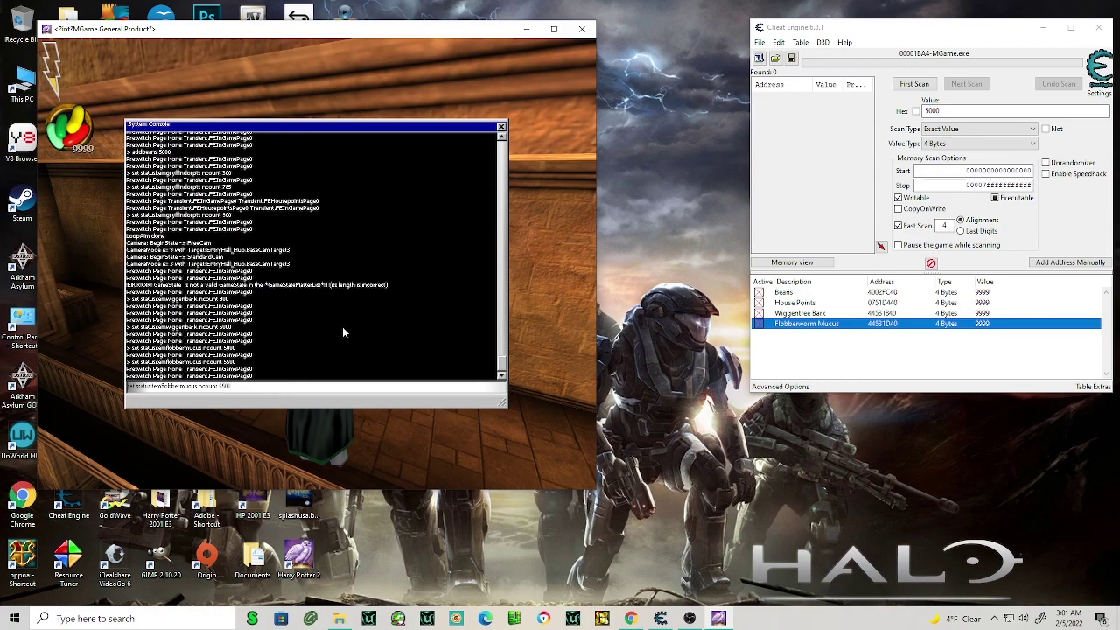
pyautogui.press('Left')
pyautogui.press('Left')
pyautogui.press('Left')
pyautogui.press('BackSpace')
pyautogui.press('BackSpace')
pyautogui.press('BackSpace')
pyautogui.write('wiggenweld')
pyautogui.press('Return')
pyautogui.press('Escape')
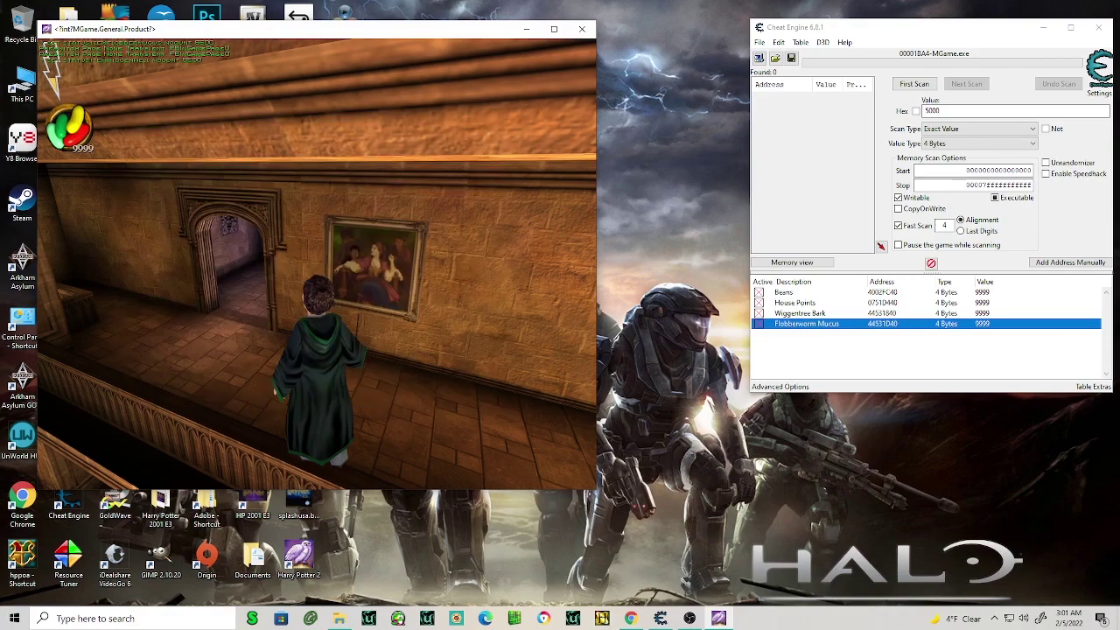
pyautogui.press('Escape')
# - Run a First Scan in Cheat Engine for the value 5500
pyautogui.doubleClick(933, 110)
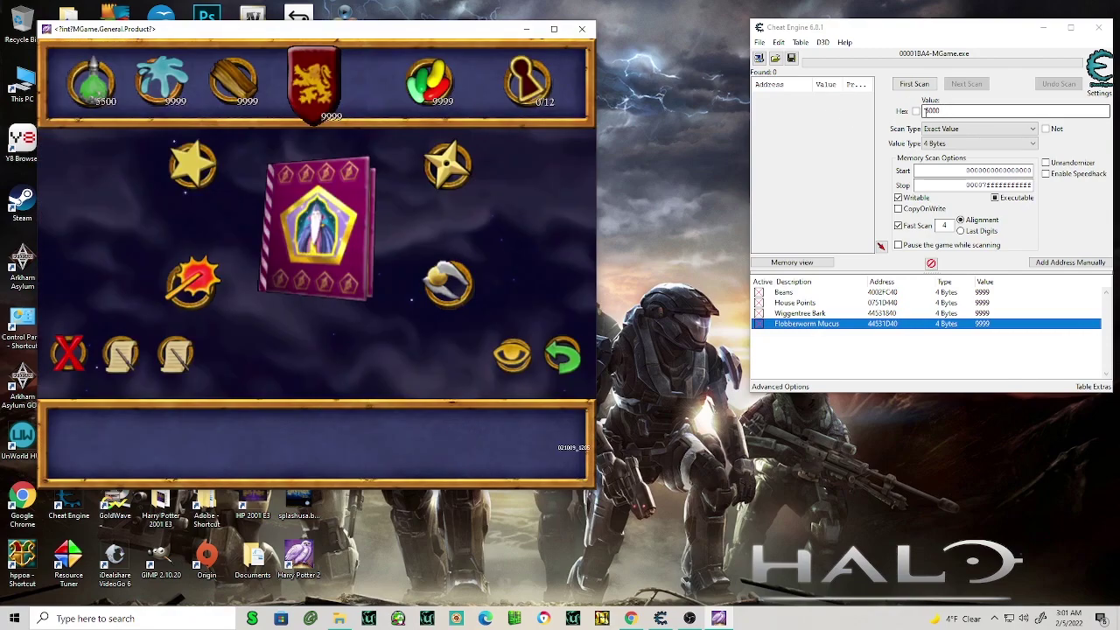
pyautogui.write('5500')
pyautogui.click(915, 84)
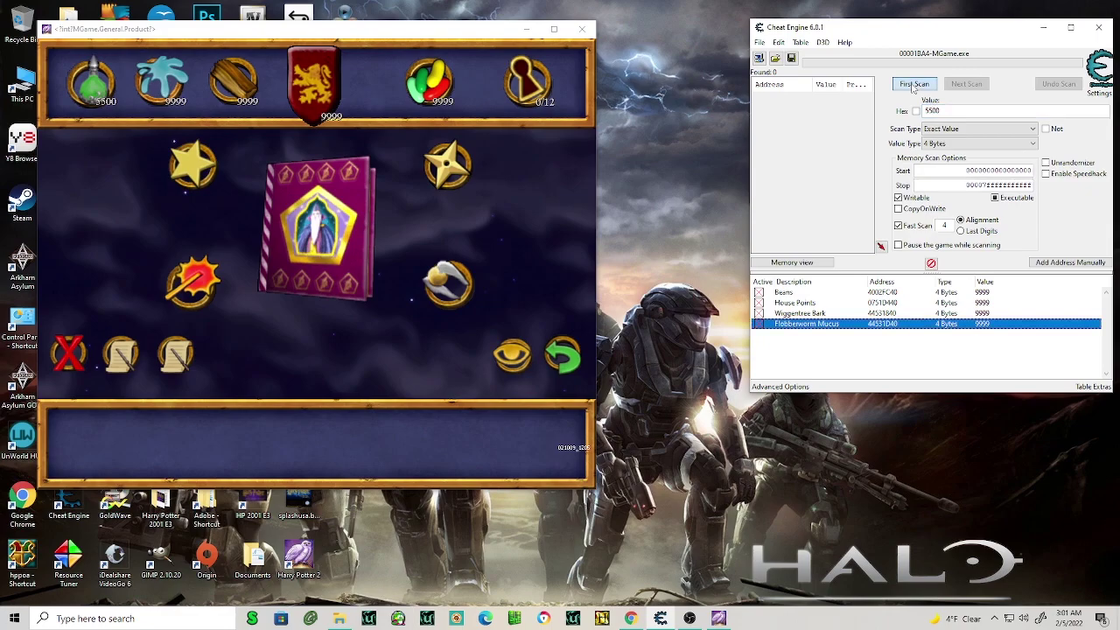
pyautogui.moveTo(869, 105)
pyautogui.mouseDown()
pyautogui.moveTo(866, 218)
pyautogui.moveTo(863, 60)
pyautogui.mouseUp()
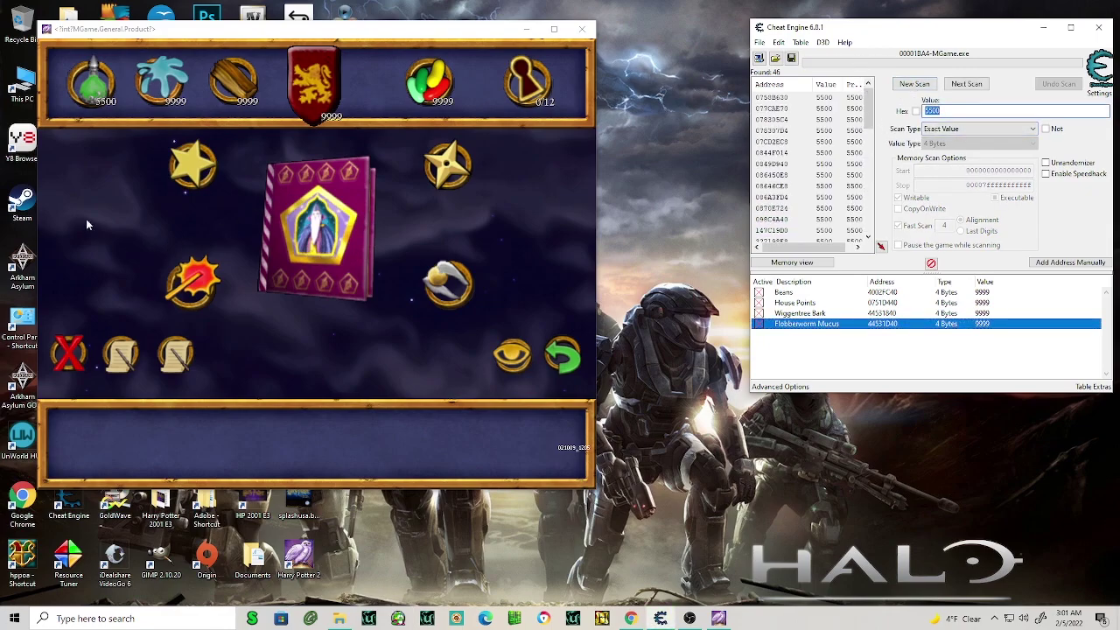
# - Change the Wiggenweld potion count to 6000 with the console command
pyautogui.press('Escape')
pyautogui.press('`')
pyautogui.press('Up')
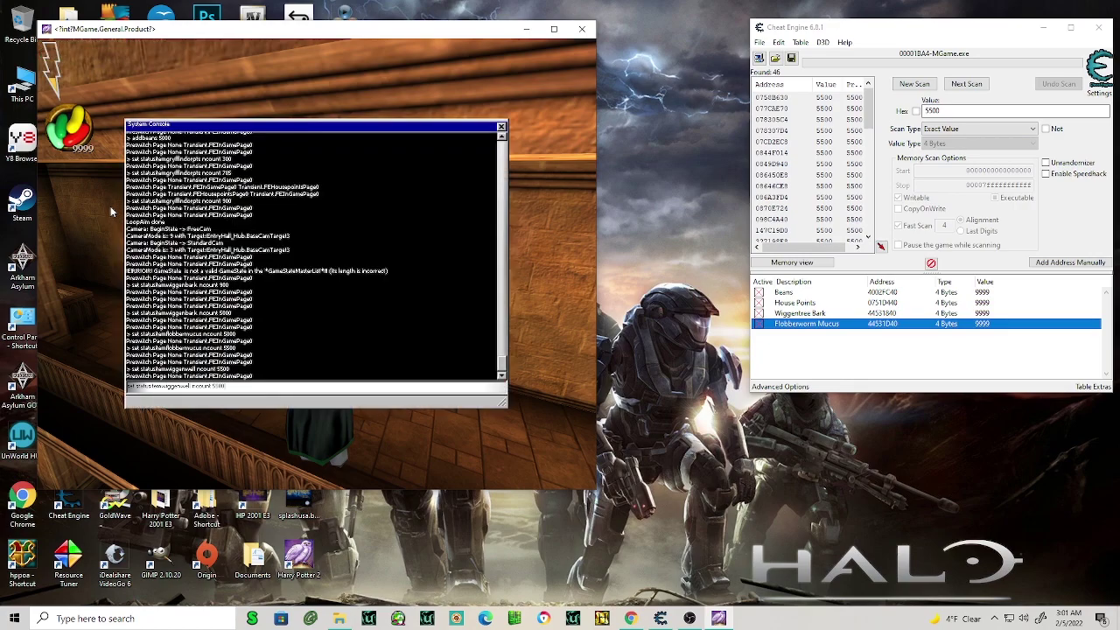
pyautogui.press('BackSpace')
pyautogui.press('BackSpace')
pyautogui.press('BackSpace')
pyautogui.write('6000')
pyautogui.press('Return')
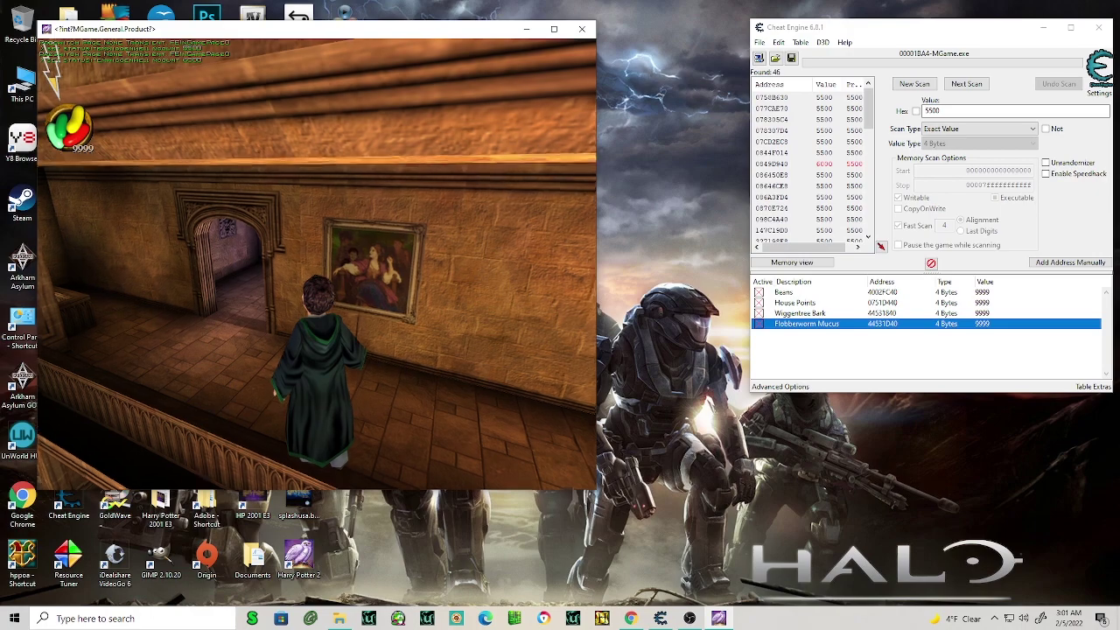
pyautogui.press('Escape')
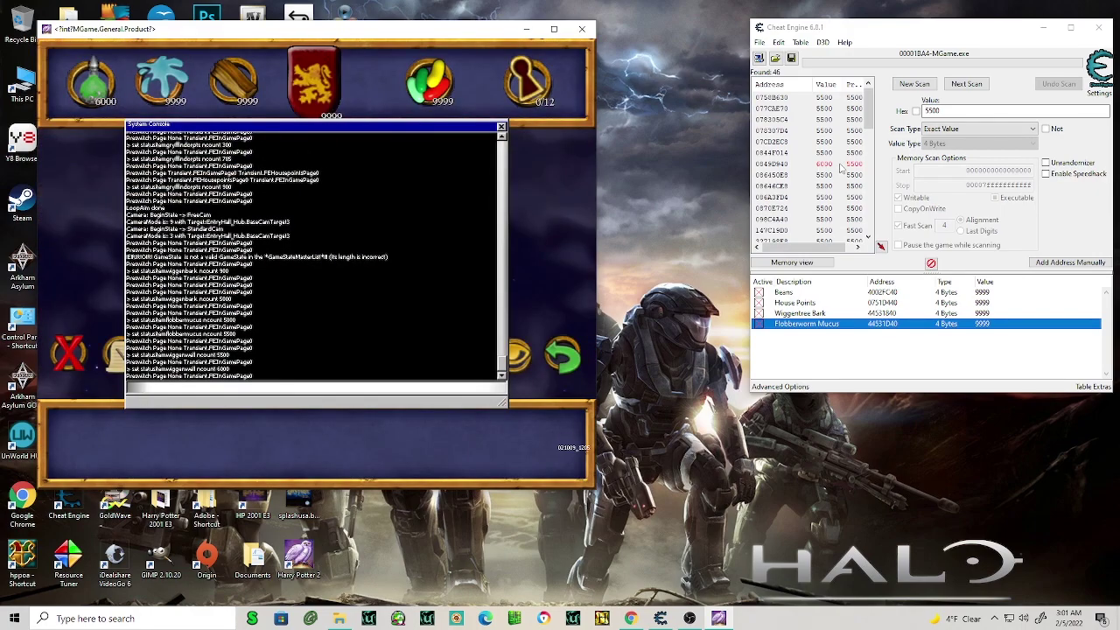
# - Add results 0849D940 (set to 9999) and 4453AC40 to the address list
pyautogui.doubleClick(842, 164)
pyautogui.doubleClick(988, 336)
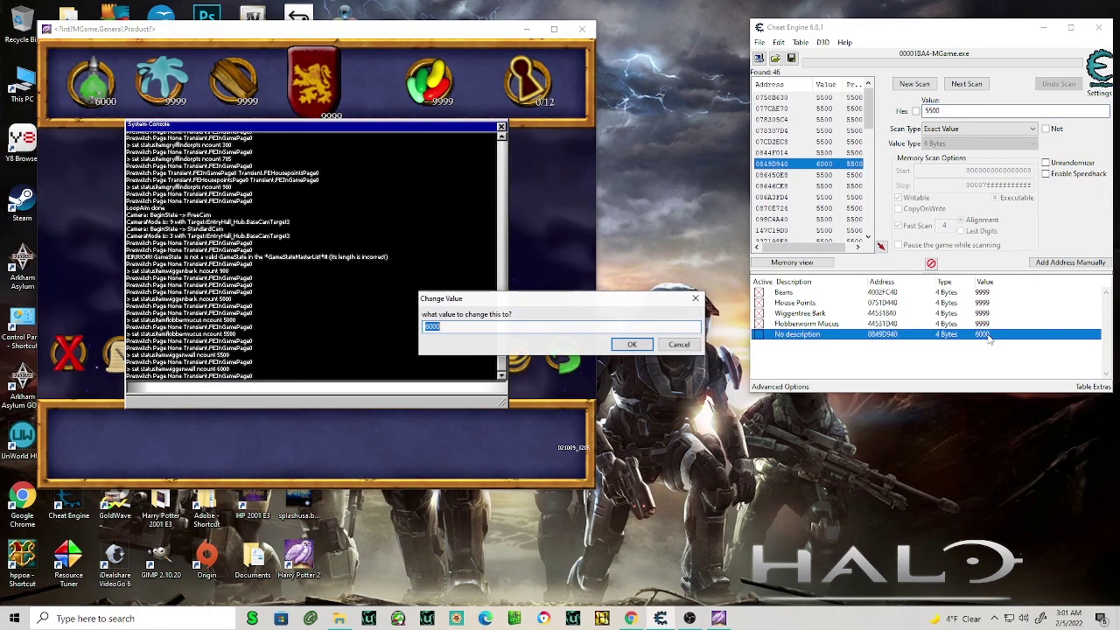
pyautogui.write('9999')
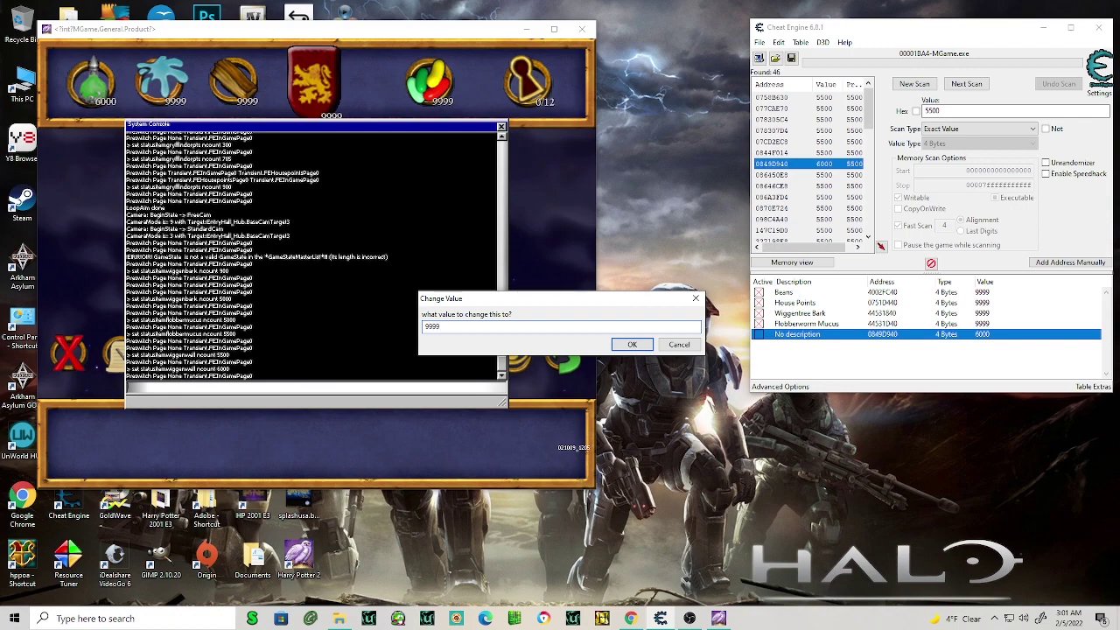
pyautogui.click(630, 345)
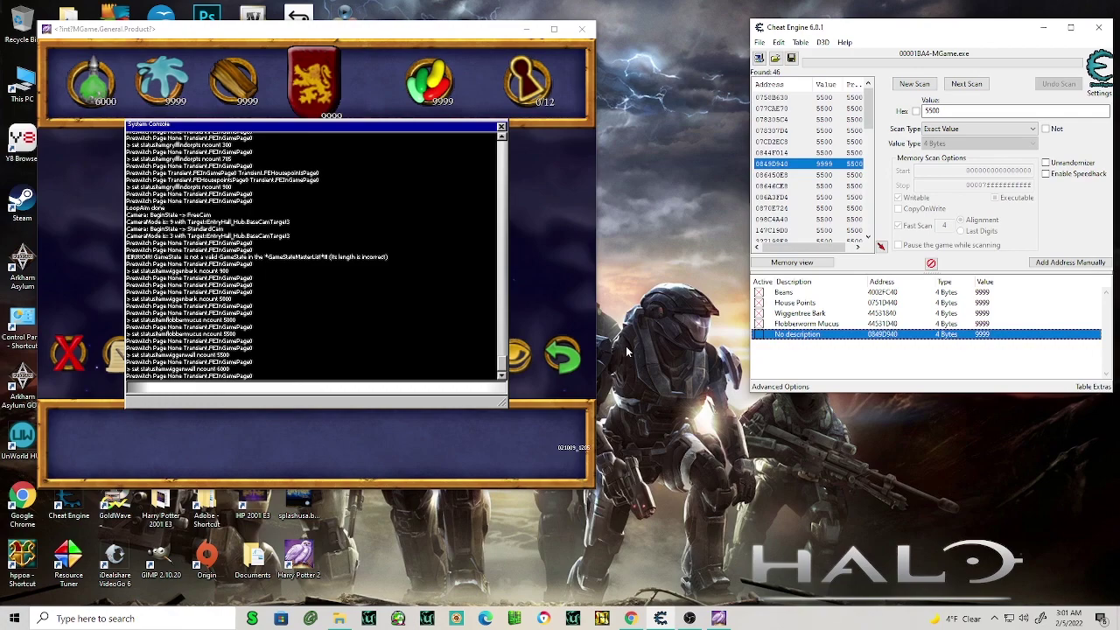
pyautogui.scroll(-5, 834, 162)
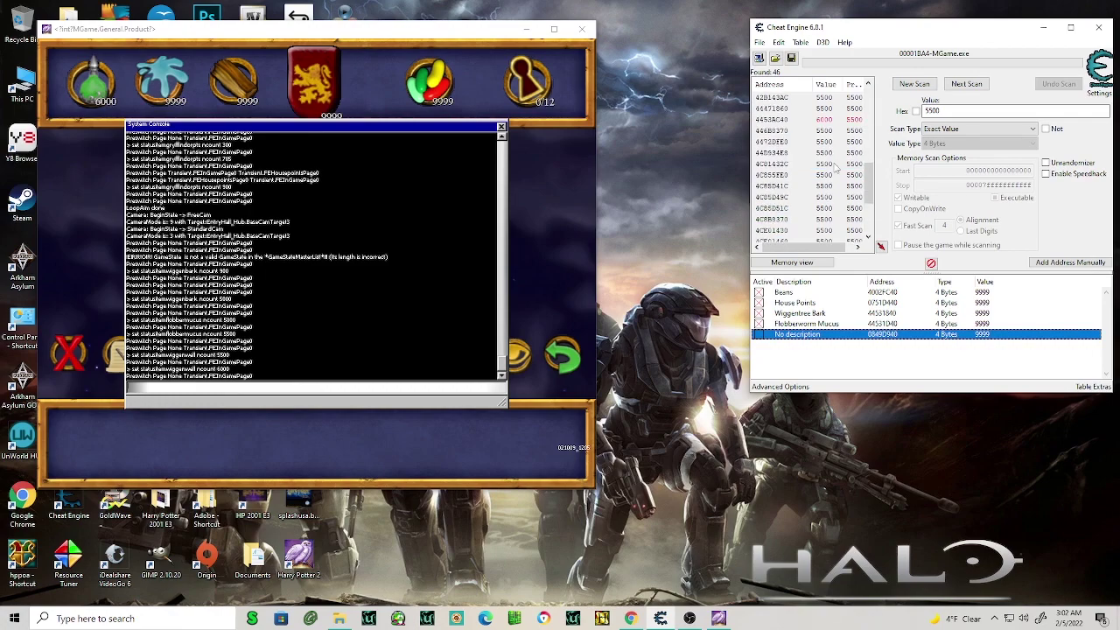
pyautogui.scroll(2, 836, 167)
pyautogui.doubleClick(836, 186)
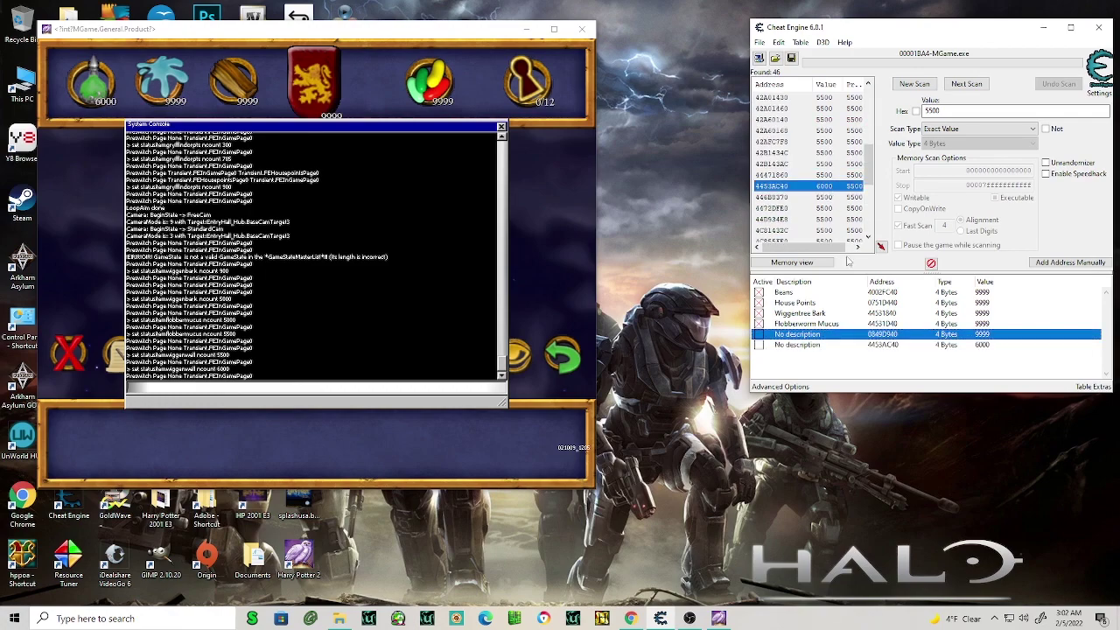
pyautogui.rightClick(884, 333)
# - Delete the wrong 0849D940 record and set the 4453AC40 entry to 9999
pyautogui.click(930, 61)
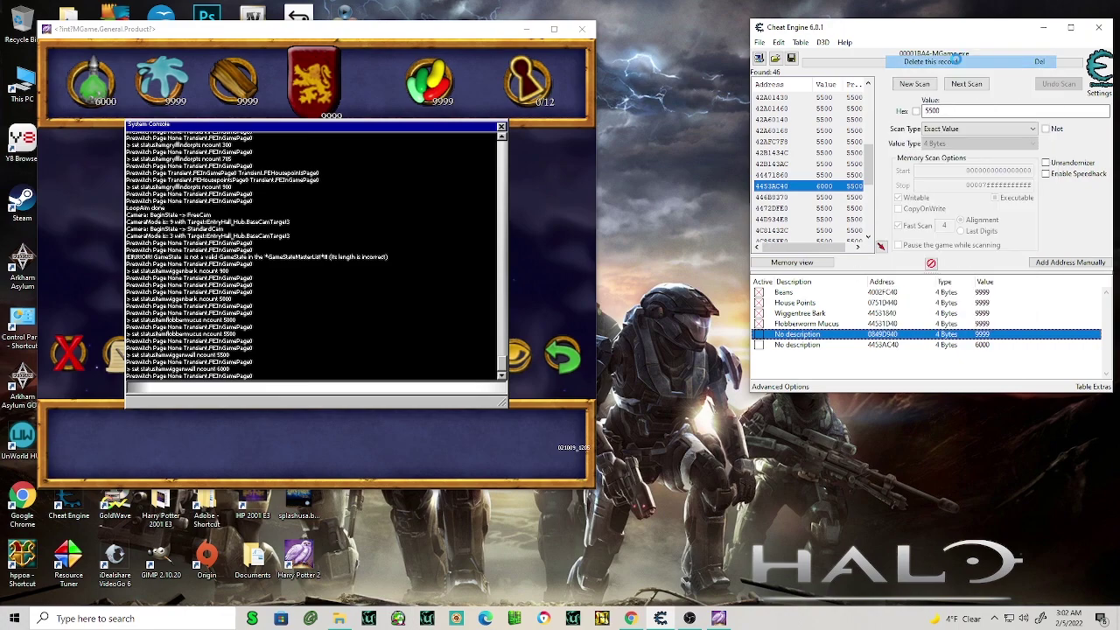
pyautogui.click(603, 311)
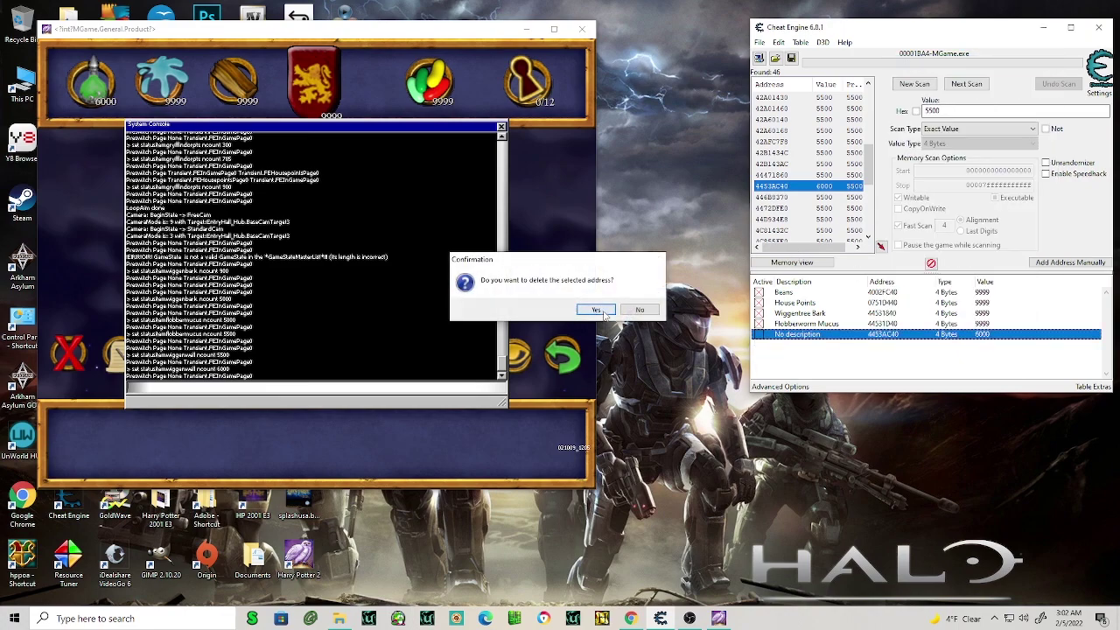
pyautogui.doubleClick(986, 337)
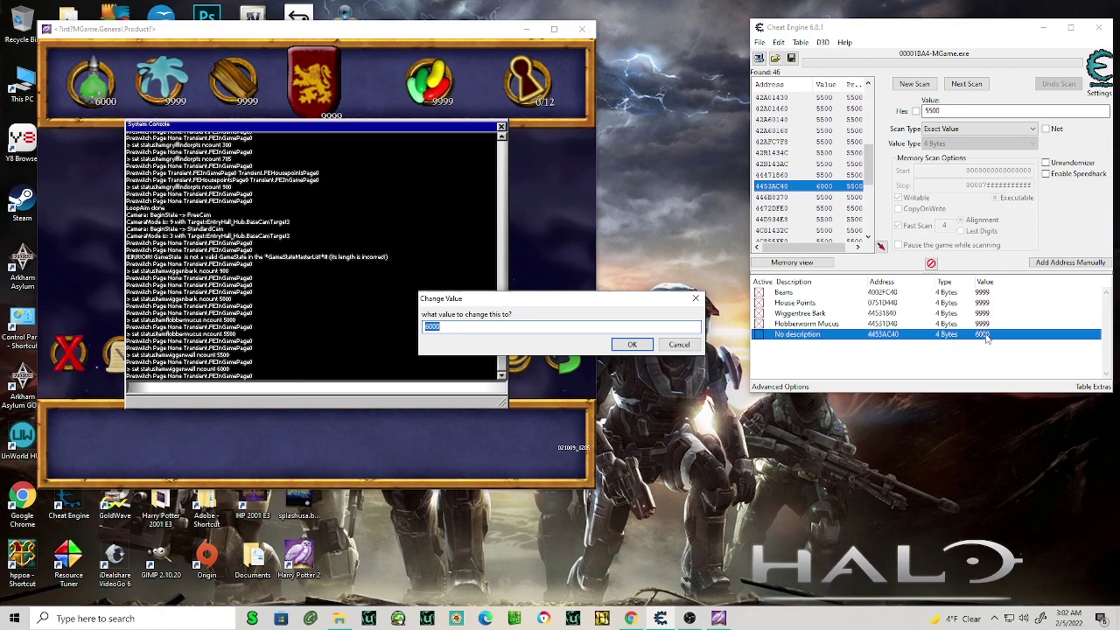
pyautogui.write('9999')
pyautogui.press('Return')
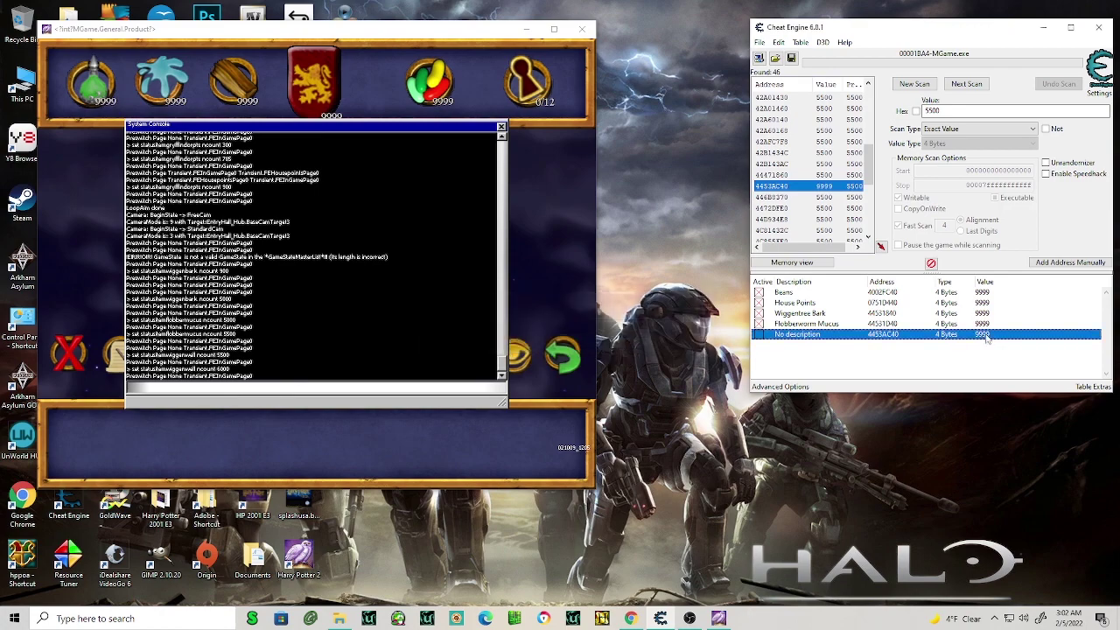
# - Name the 4453AC40 entry Wiggenwell Potions, fixing the spelling afterward
pyautogui.doubleClick(818, 335)
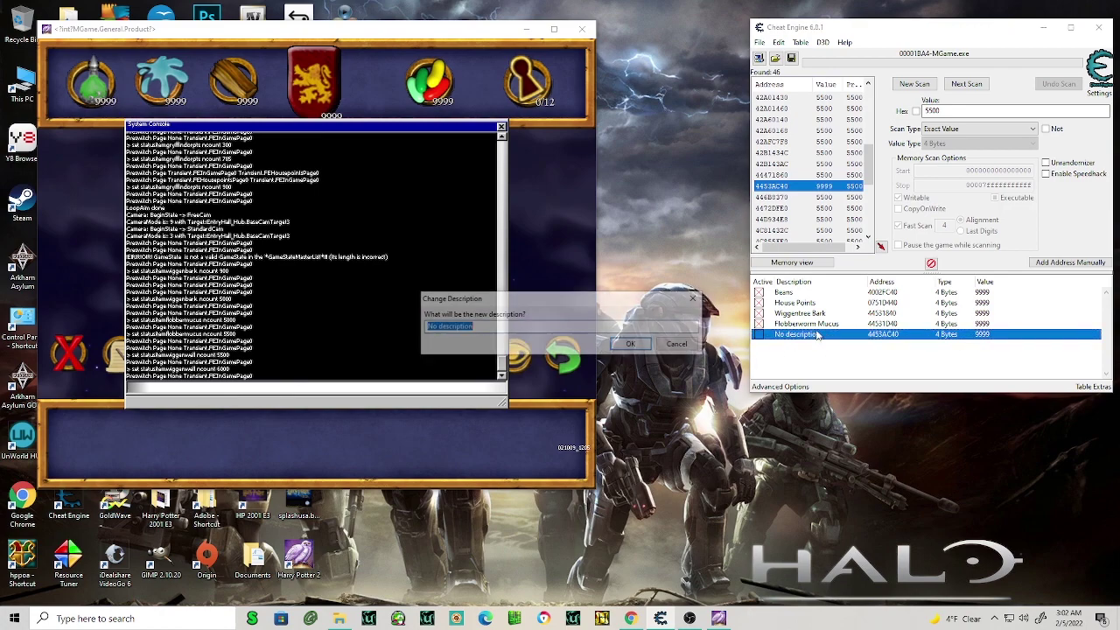
pyautogui.write('Wiggenwm')
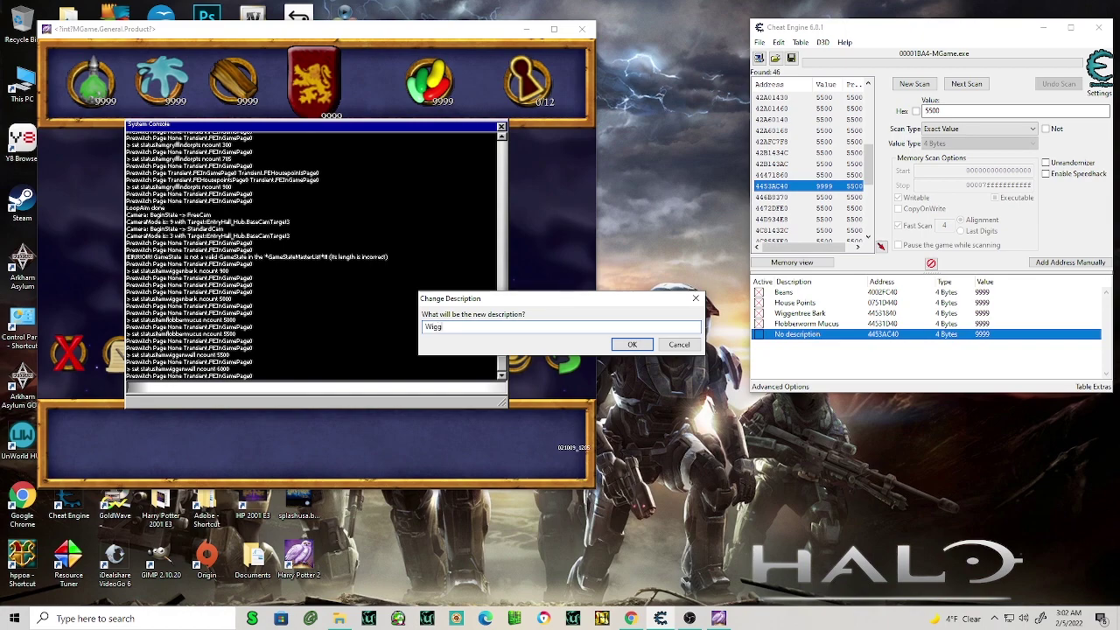
pyautogui.press('BackSpace')
pyautogui.write('well')
pyautogui.write(' Pot')
pyautogui.write('ions')
pyautogui.press('Return')
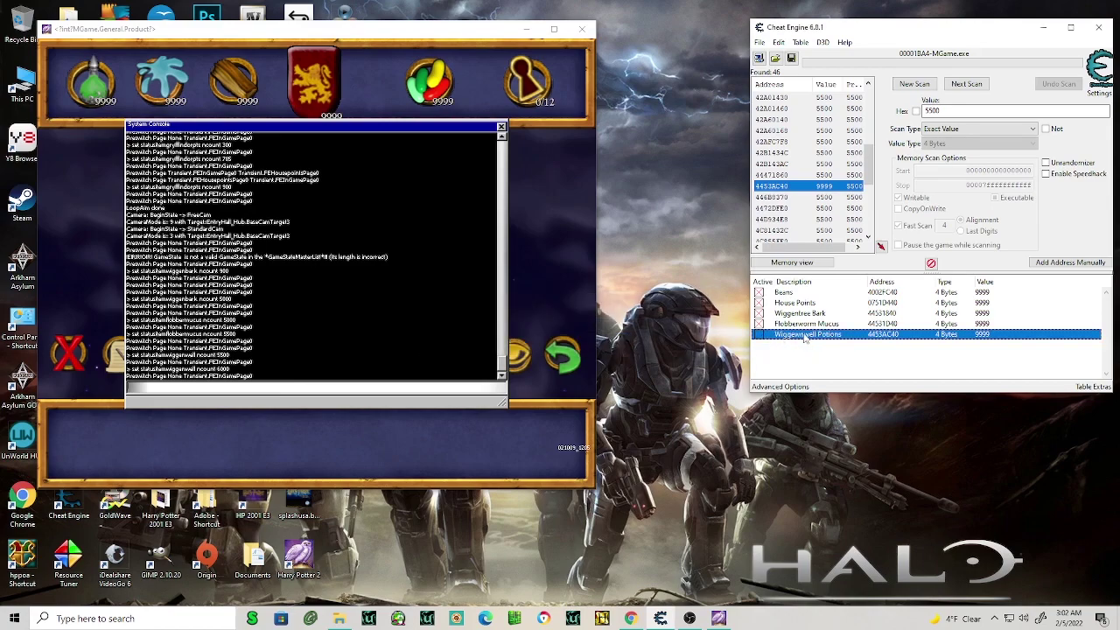
pyautogui.doubleClick(806, 336)
pyautogui.click(465, 327)
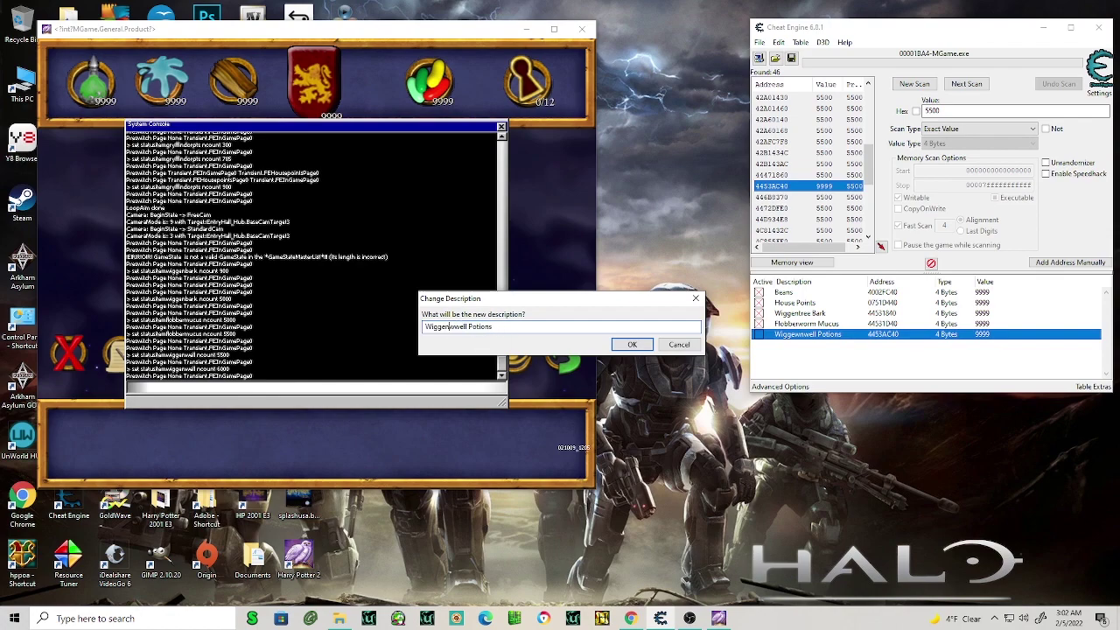
pyautogui.press('BackSpace')
pyautogui.click(634, 344)
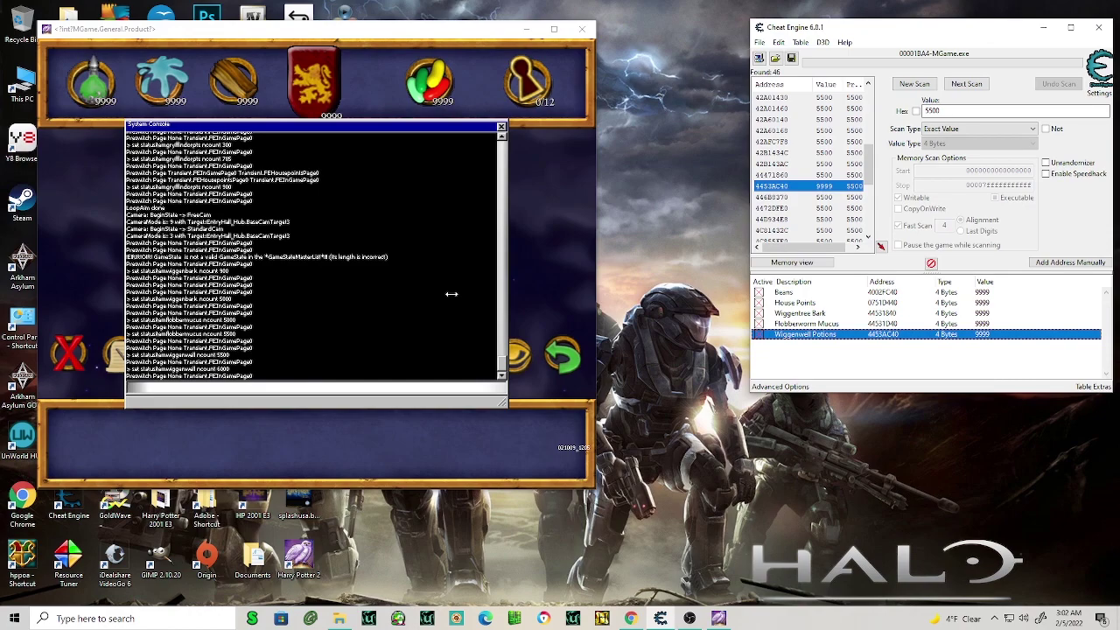
# - Close the game console, verify 9999 counts in the inventory, and briefly open OBS
pyautogui.click(452, 294)
pyautogui.press('Escape')
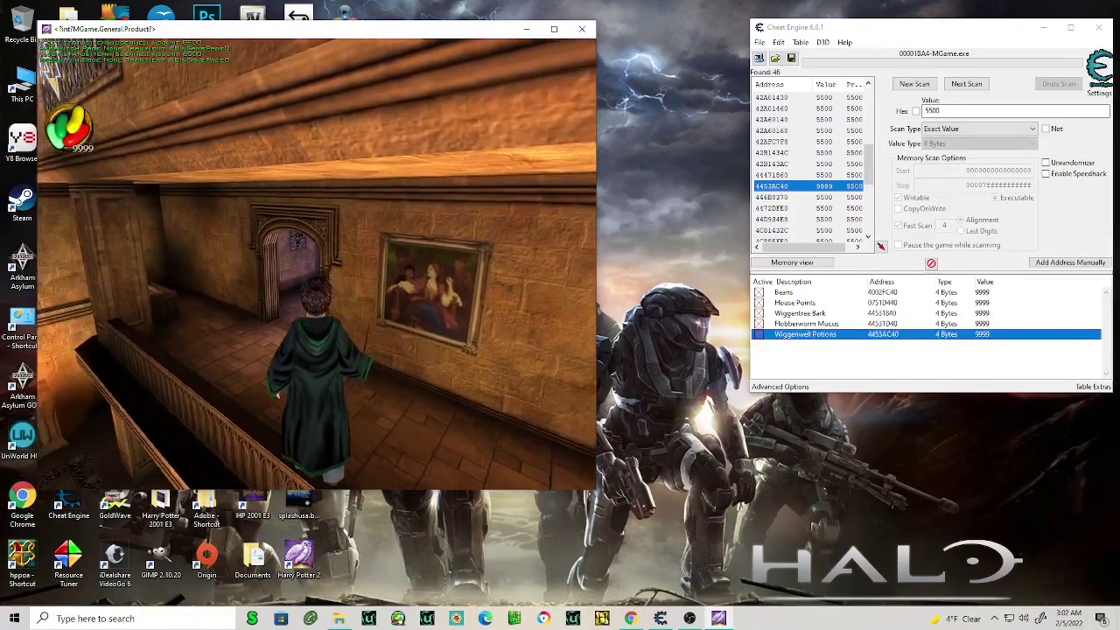
pyautogui.press('Escape')
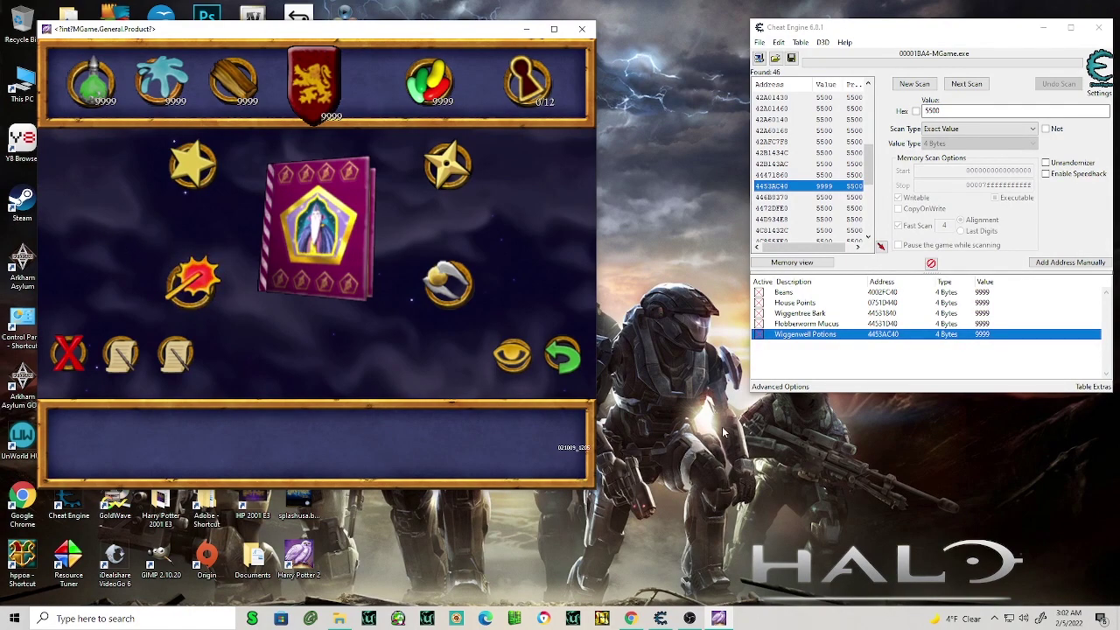
pyautogui.click(690, 618)
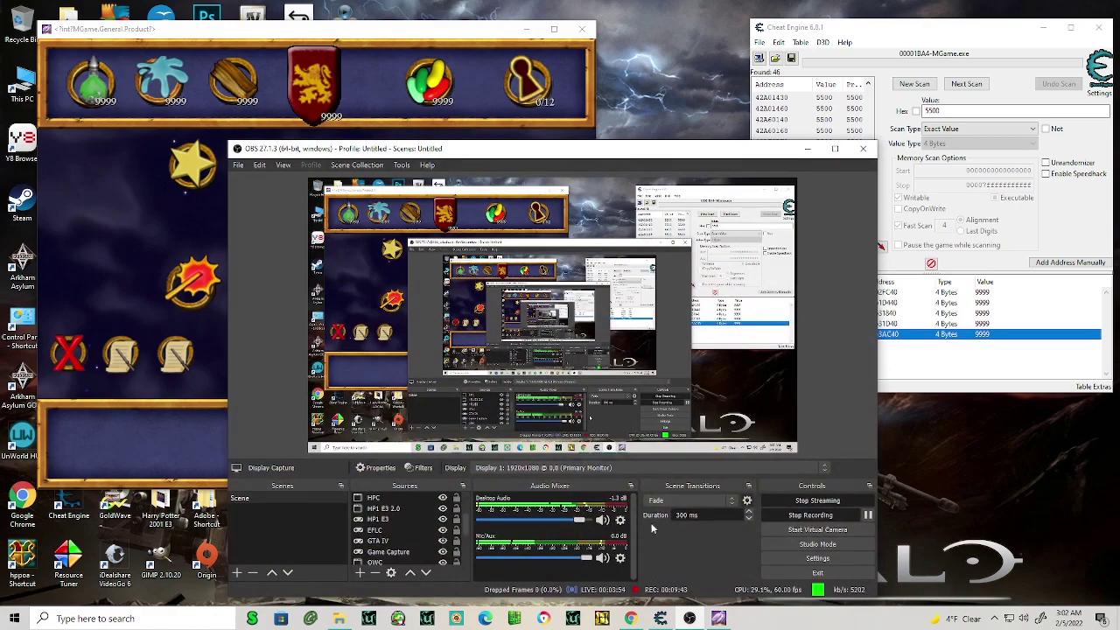
pyautogui.click(807, 149)
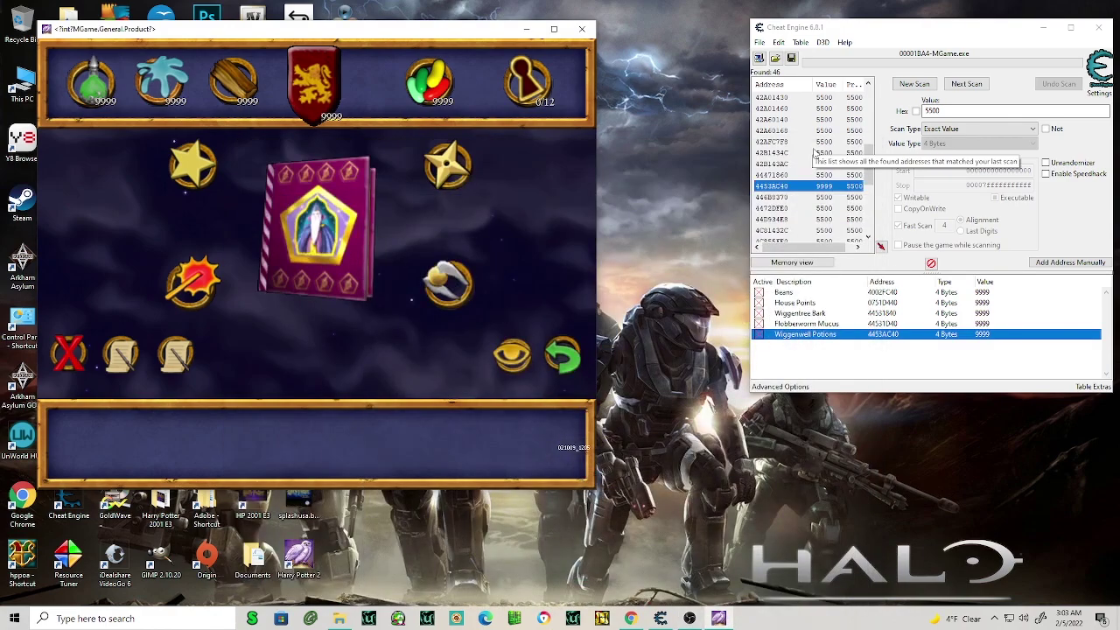